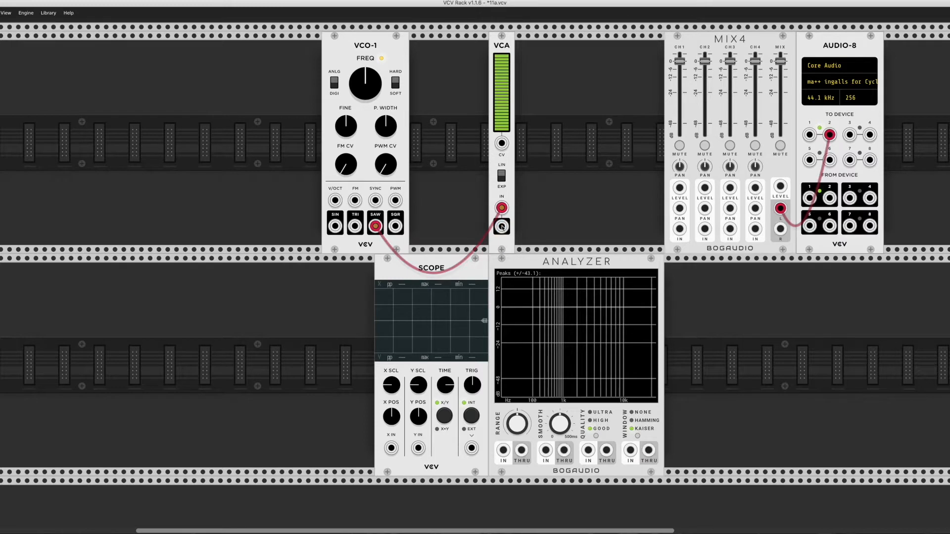
# Patch the VCA output into the Scope's X input and raise the Scope's time setting to spread out the waveform.
pyautogui.moveTo(502, 227); pyautogui.dragTo(390, 449)
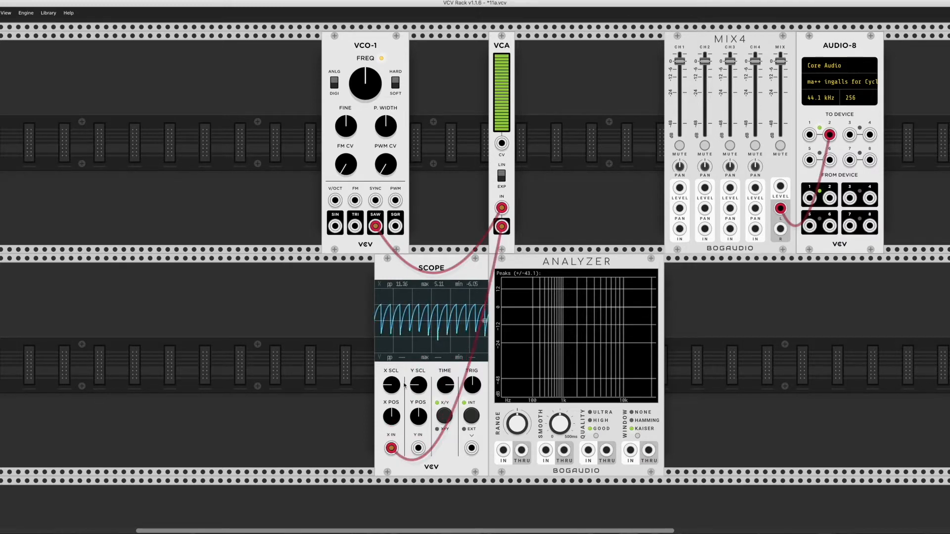
pyautogui.moveTo(448, 379); pyautogui.dragTo(448, 358)
# Sweep the VCA level down to 0% and back up to 100% while watching the Scope.
pyautogui.moveTo(498, 107)
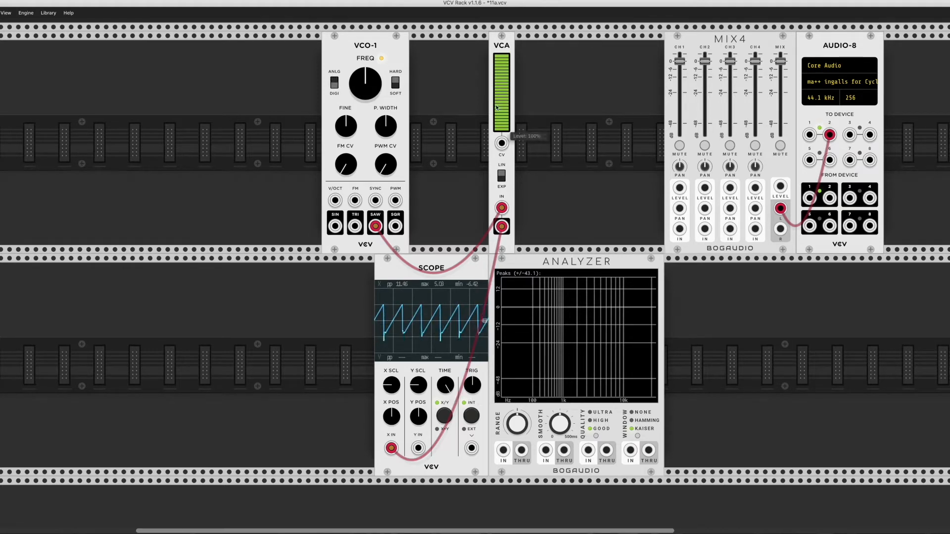
pyautogui.moveTo(499, 106); pyautogui.dragTo(498, 232)
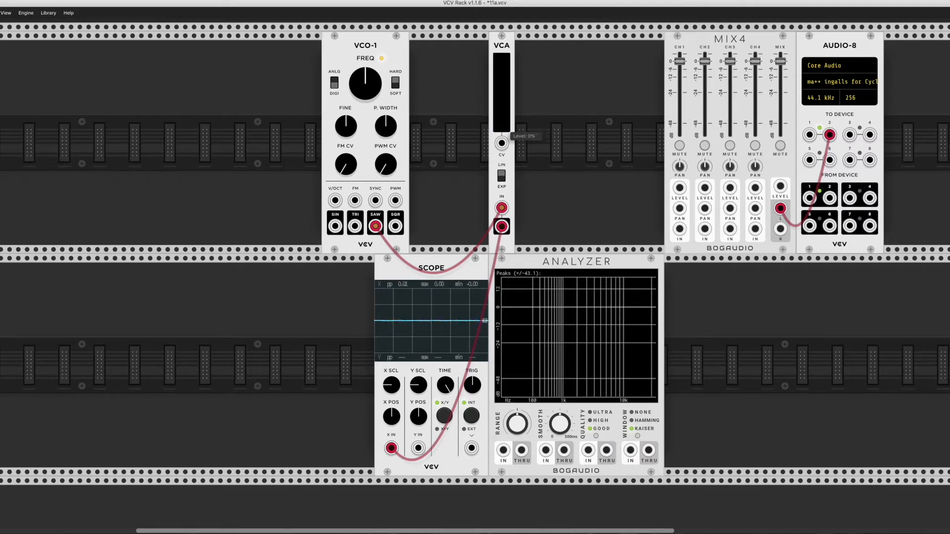
pyautogui.hscroll(-1, 445, 324)
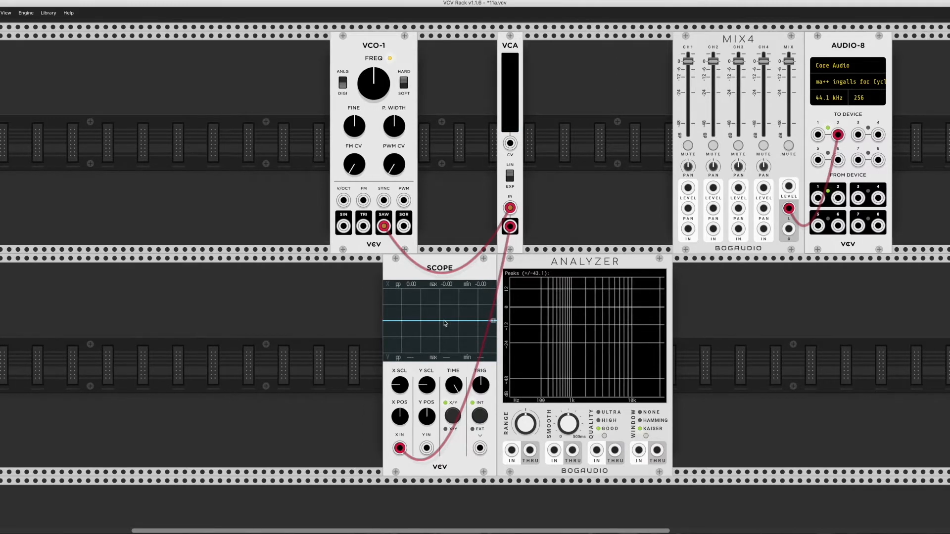
pyautogui.moveTo(510, 130); pyautogui.dragTo(510, 53)
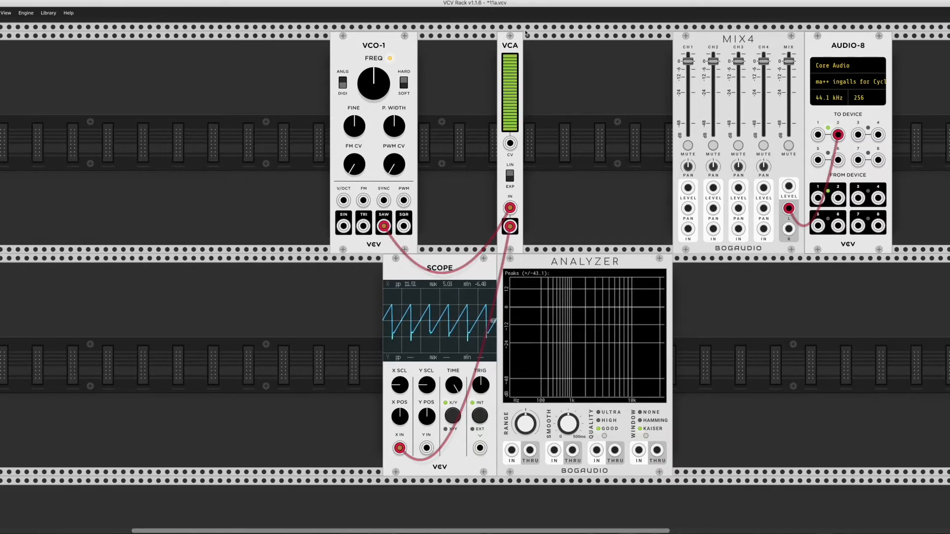
pyautogui.moveTo(509, 54)
pyautogui.mouseDown()
pyautogui.moveTo(509, 90)
pyautogui.moveTo(509, 65)
pyautogui.mouseUp()
# Patch the VCA output into MIX4's channel 1 input and lower the VCA level to a little under half.
pyautogui.moveTo(510, 227); pyautogui.dragTo(688, 231)
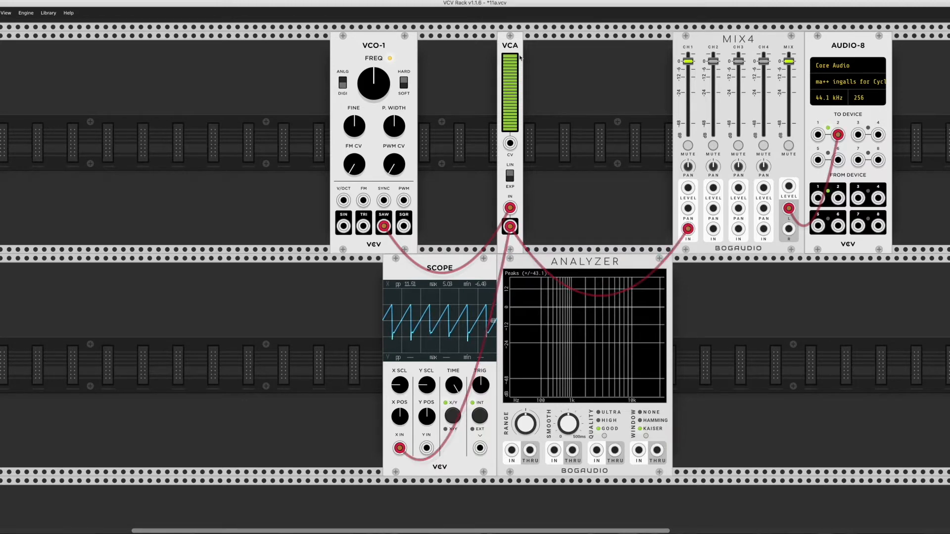
pyautogui.moveTo(510, 64)
pyautogui.mouseDown()
pyautogui.moveTo(510, 128)
pyautogui.moveTo(509, 54)
pyautogui.mouseUp()
pyautogui.moveTo(515, 83)
pyautogui.mouseDown()
pyautogui.moveTo(515, 115)
pyautogui.moveTo(510, 88)
pyautogui.mouseUp()
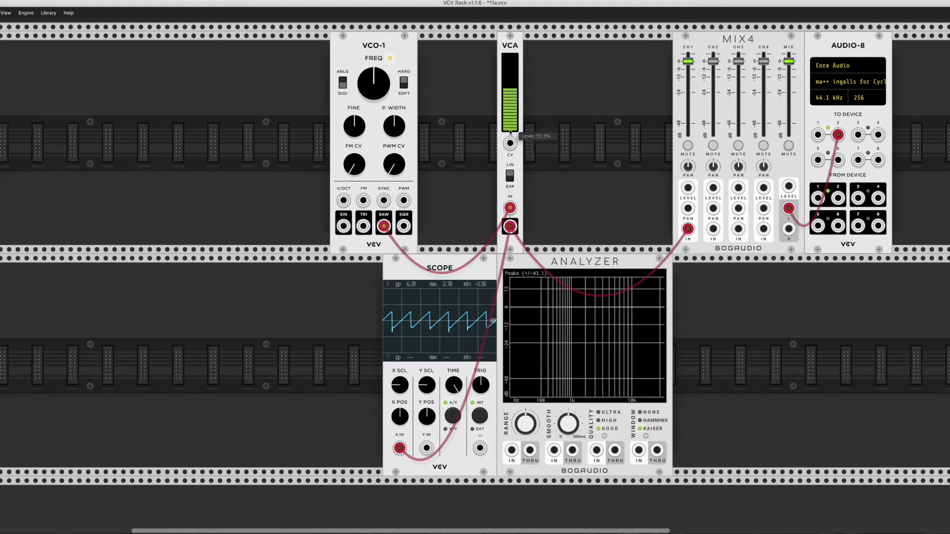
pyautogui.moveTo(515, 128)
pyautogui.mouseDown()
pyautogui.moveTo(515, 112)
pyautogui.moveTo(514, 140)
pyautogui.mouseUp()
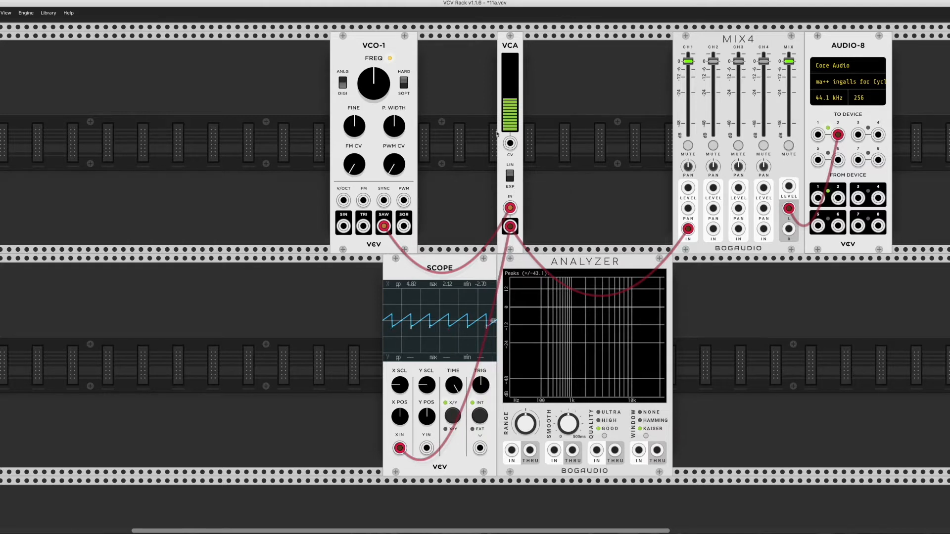
# Move VCO-1 away from the VCA and add an LFO-1 module directly beside it.
pyautogui.moveTo(388, 57); pyautogui.dragTo(249, 58)
pyautogui.rightClick(362, 69)
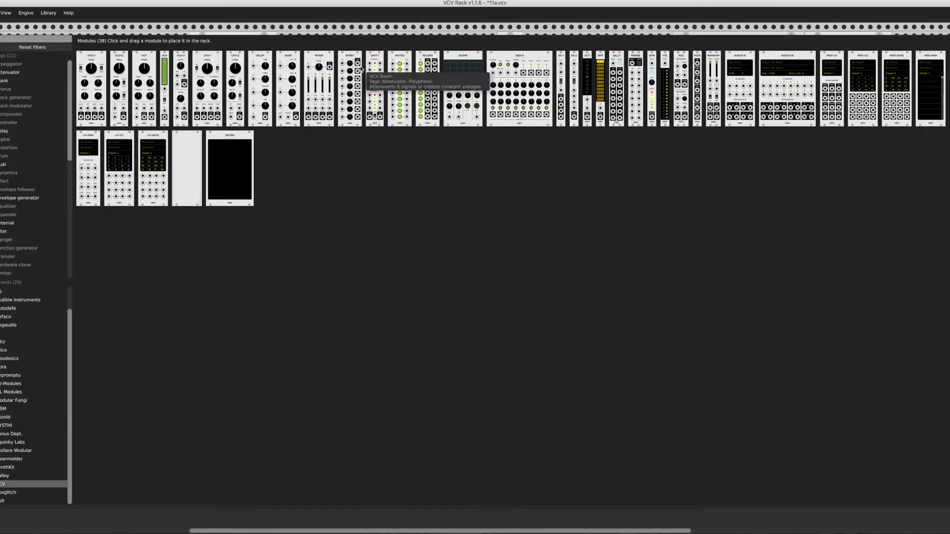
pyautogui.click(206, 59)
pyautogui.moveTo(136, 46); pyautogui.dragTo(290, 106)
# Patch LFO-1's sine output into the VCA's CV input and set the VCA level to about 61%.
pyautogui.moveTo(291, 228); pyautogui.dragTo(509, 145)
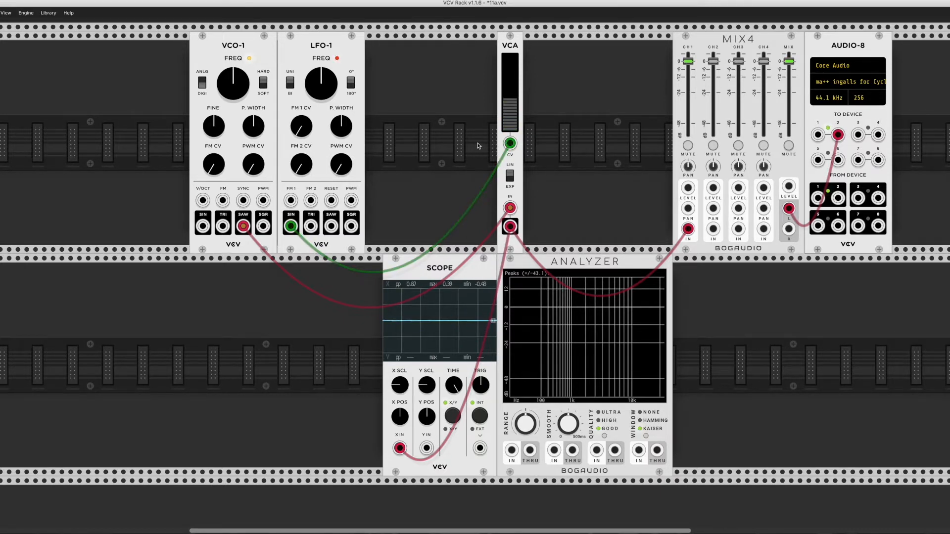
pyautogui.moveTo(507, 70)
pyautogui.moveTo(512, 102); pyautogui.dragTo(512, 53)
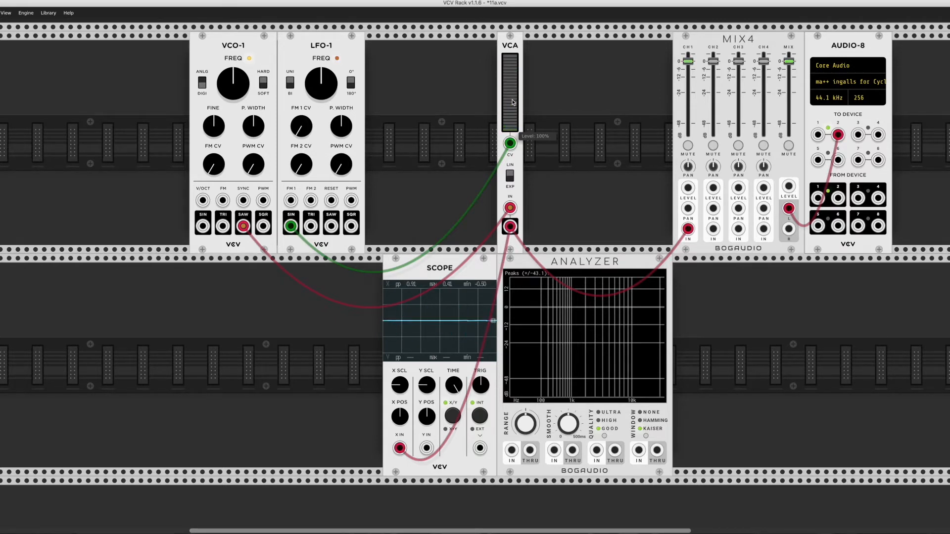
pyautogui.moveTo(512, 75); pyautogui.dragTo(512, 91)
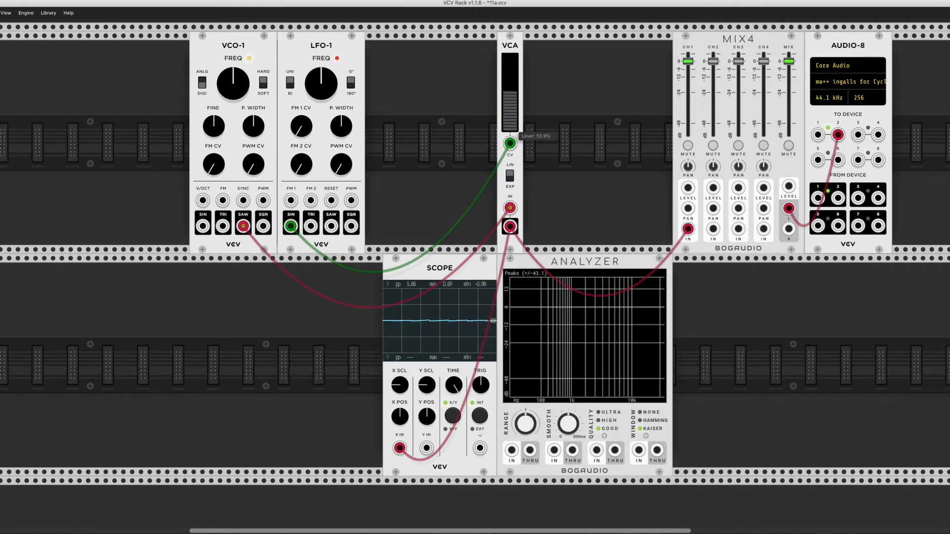
pyautogui.moveTo(509, 59); pyautogui.dragTo(509, 62)
pyautogui.moveTo(512, 124); pyautogui.dragTo(511, 117)
# Sweep the LFO-1 frequency up to several hundred hertz and bring it back down to about 6 Hz.
pyautogui.moveTo(330, 92)
pyautogui.mouseDown()
pyautogui.moveTo(330, 127)
pyautogui.moveTo(330, 90)
pyautogui.mouseUp()
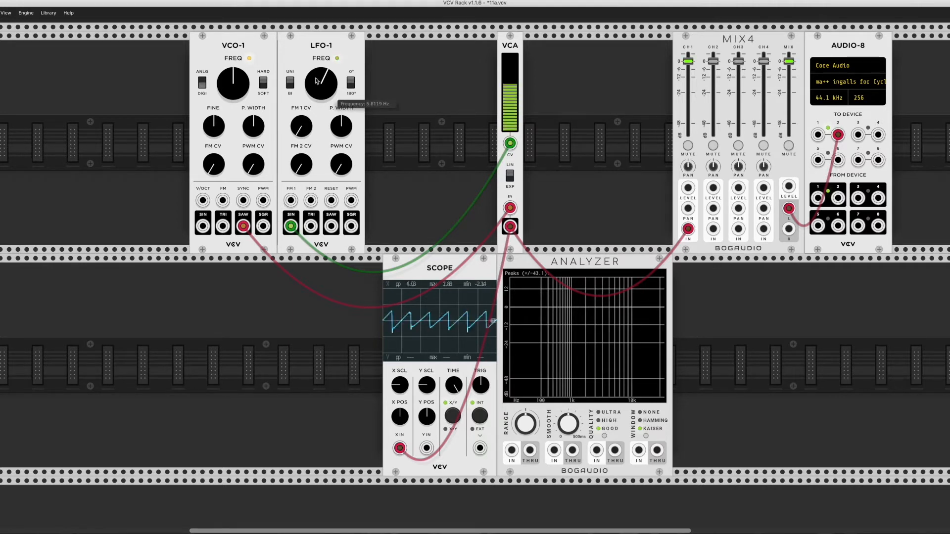
pyautogui.moveTo(331, 93); pyautogui.dragTo(330, 8)
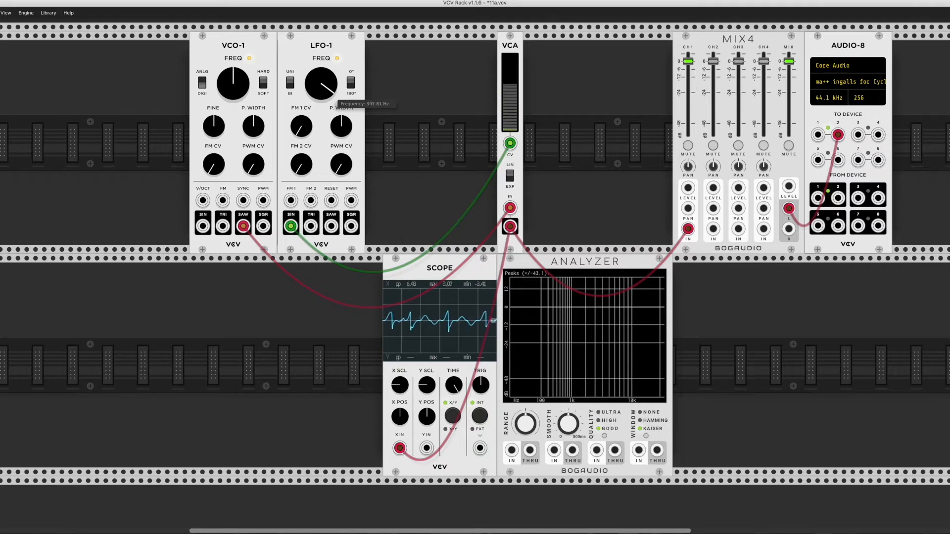
pyautogui.moveTo(330, 15); pyautogui.dragTo(330, 52)
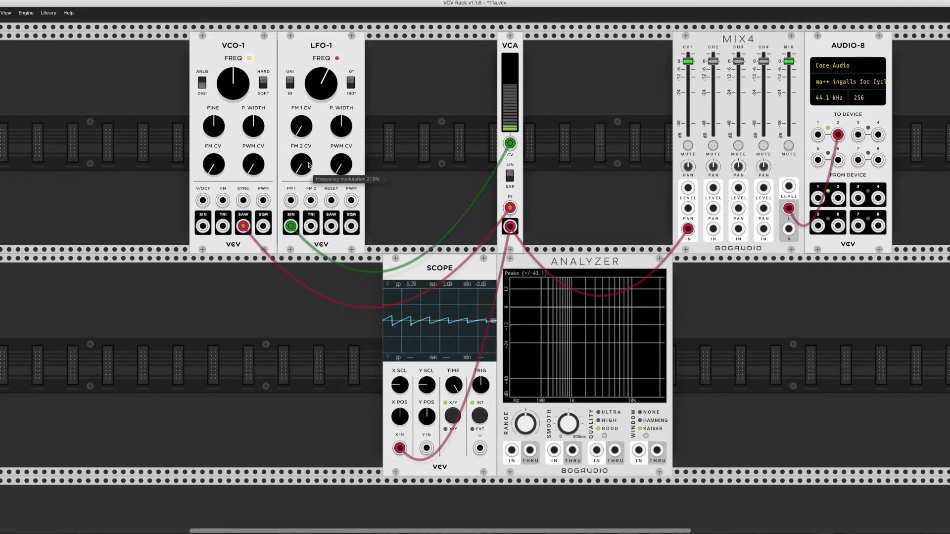
# Move the VCA's CV cable to LFO-1's square output and lower the LFO-1 frequency to about 4 Hz.
pyautogui.moveTo(291, 226); pyautogui.dragTo(351, 226)
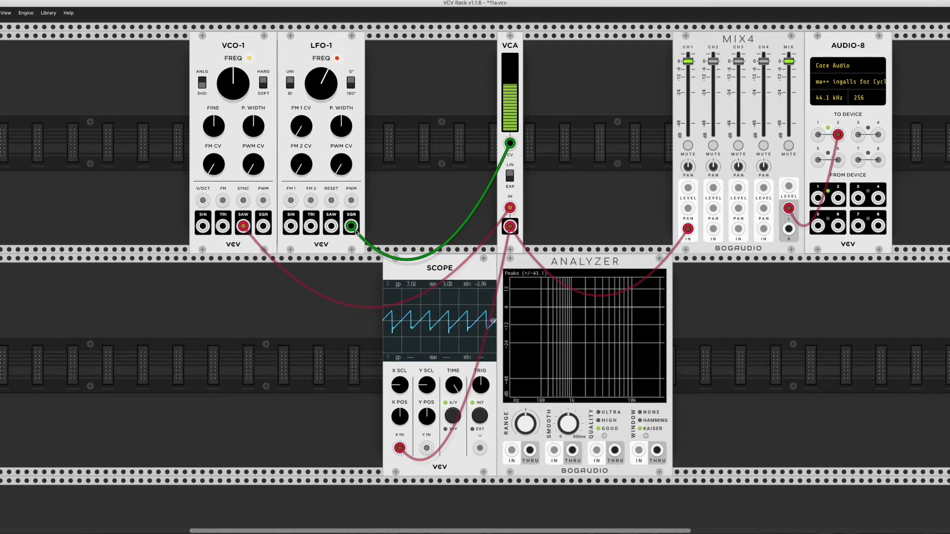
pyautogui.moveTo(356, 231); pyautogui.dragTo(355, 231)
pyautogui.moveTo(317, 76)
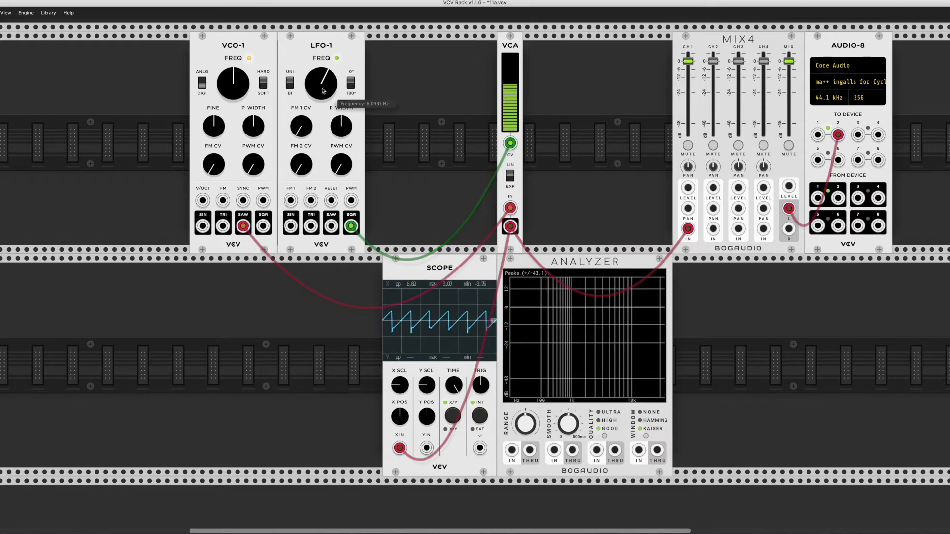
pyautogui.moveTo(322, 91)
pyautogui.mouseDown()
pyautogui.moveTo(323, 22)
pyautogui.moveTo(322, 106)
pyautogui.mouseUp()
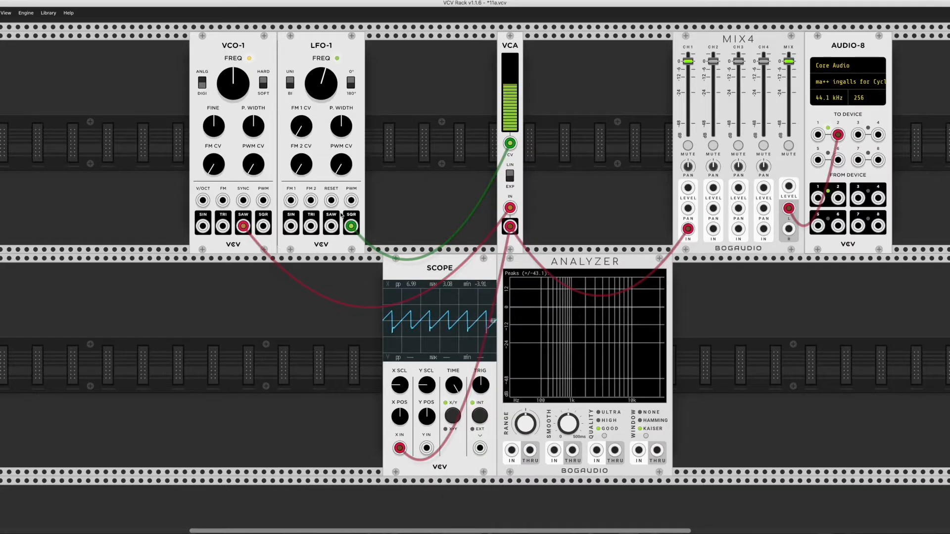
# Switch the VCO-1 and LFO-1 cables to their sine outputs and patch the VCA output into the Analyzer's first input.
pyautogui.moveTo(350, 226); pyautogui.dragTo(203, 226)
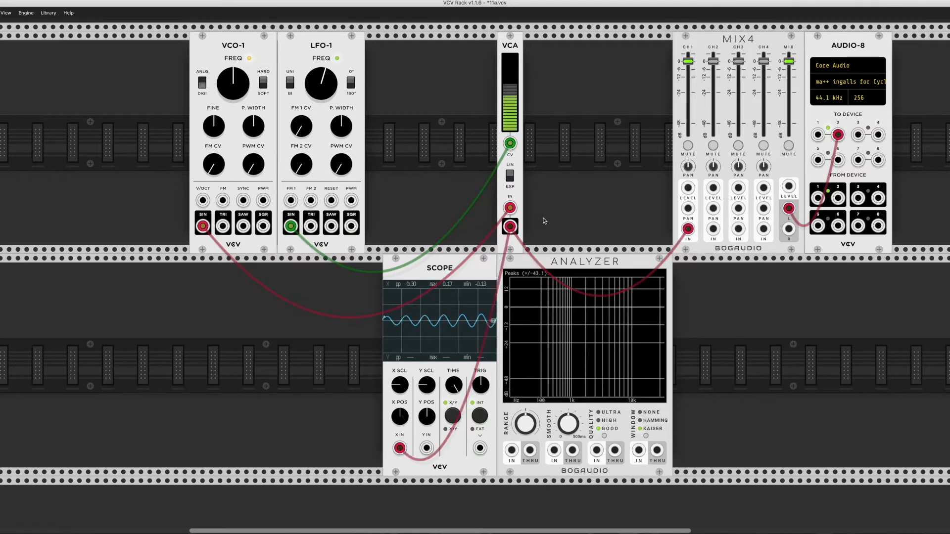
pyautogui.moveTo(510, 226); pyautogui.dragTo(511, 449)
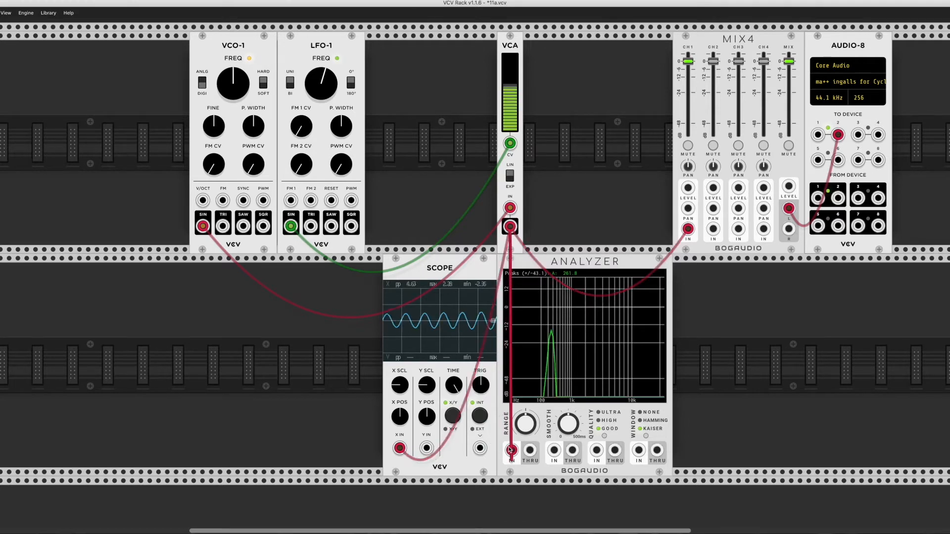
pyautogui.moveTo(334, 86)
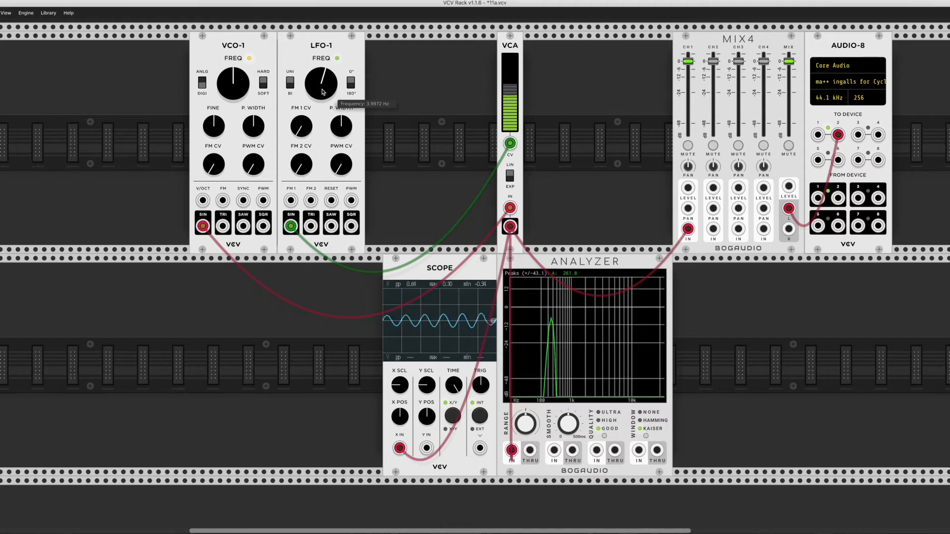
pyautogui.moveTo(238, 87)
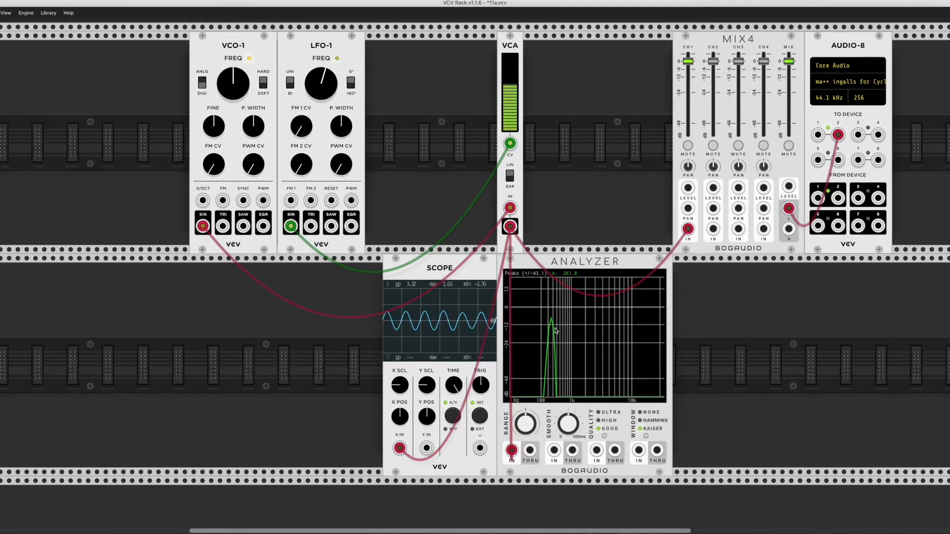
# Raise the VCA level to full and increase the VCO-1 frequency to about 2230 Hz.
pyautogui.moveTo(511, 90)
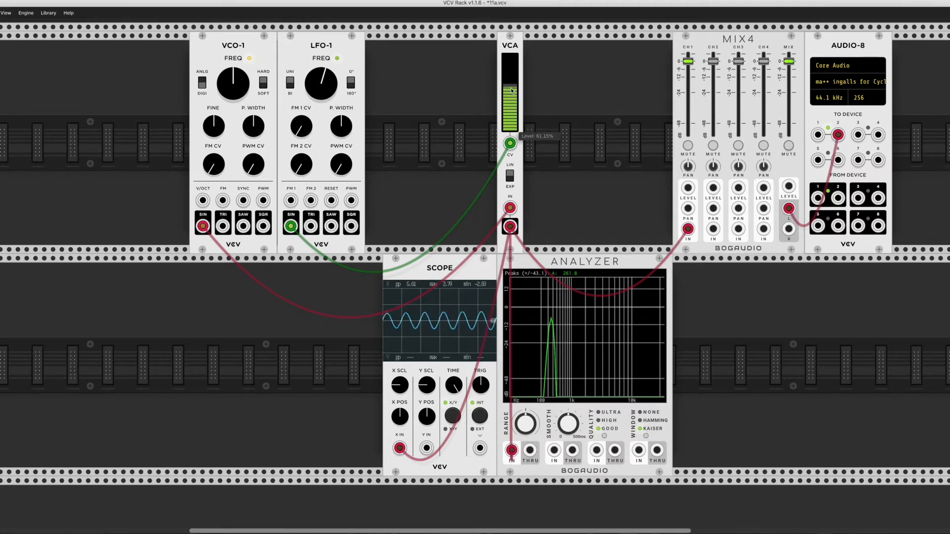
pyautogui.moveTo(510, 90); pyautogui.dragTo(510, 69)
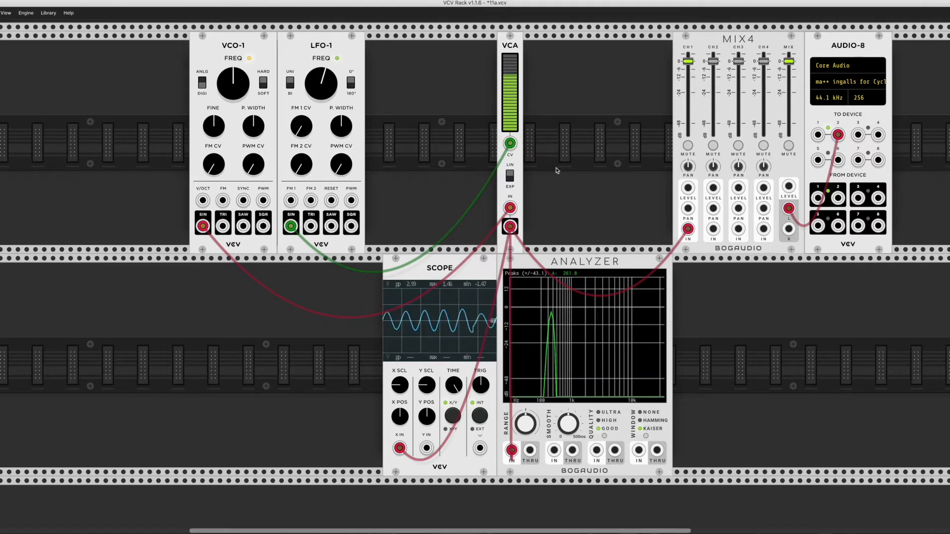
pyautogui.hscroll(-1, 511, 99)
pyautogui.moveTo(237, 95)
pyautogui.moveTo(236, 95)
pyautogui.mouseDown()
pyautogui.moveTo(236, 63)
pyautogui.moveTo(237, 94)
pyautogui.mouseUp()
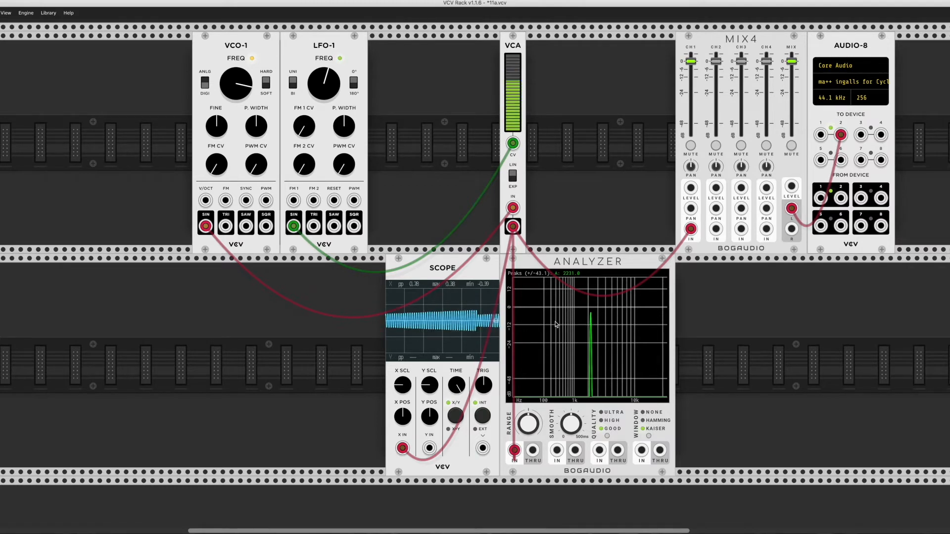
# Sweep the LFO-1 frequency above 50 Hz and bring it back to about 7 Hz to compare the modulation.
pyautogui.moveTo(334, 94); pyautogui.dragTo(334, 42)
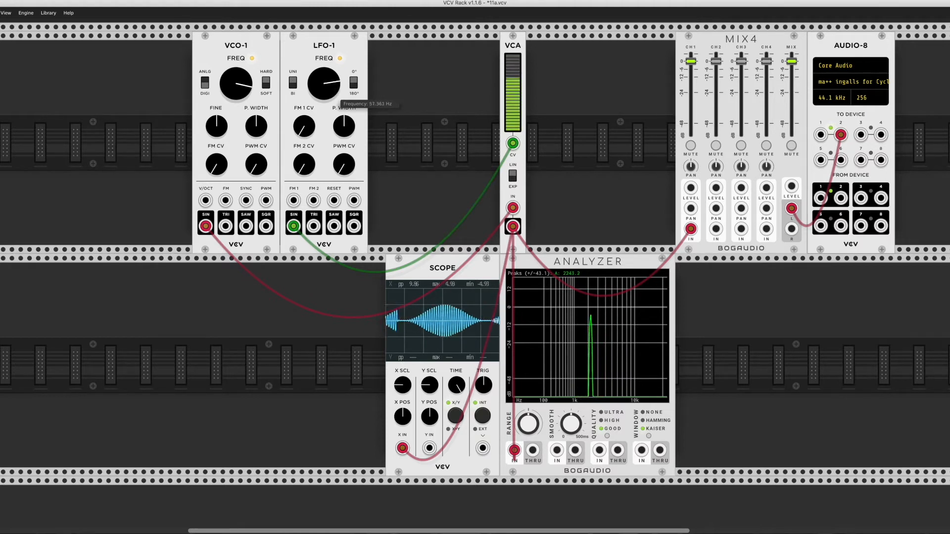
pyautogui.moveTo(330, 82); pyautogui.dragTo(331, 85)
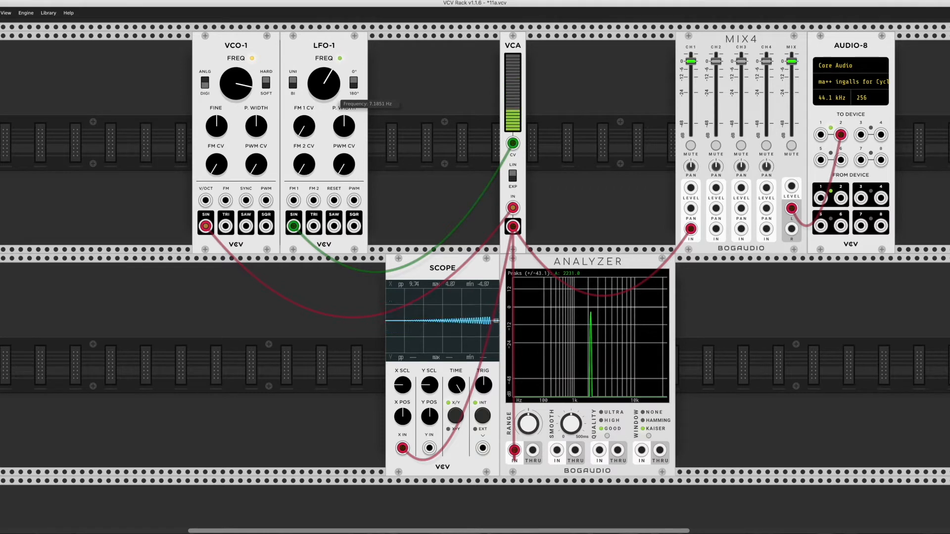
# Lower the VCO-1 frequency to about 900 Hz, and sweep LFO-1 up into the audio range and partly back down.
pyautogui.moveTo(240, 80); pyautogui.dragTo(240, 130)
pyautogui.moveTo(324, 83)
pyautogui.mouseDown()
pyautogui.moveTo(324, 63)
pyautogui.moveTo(324, 72)
pyautogui.mouseUp()
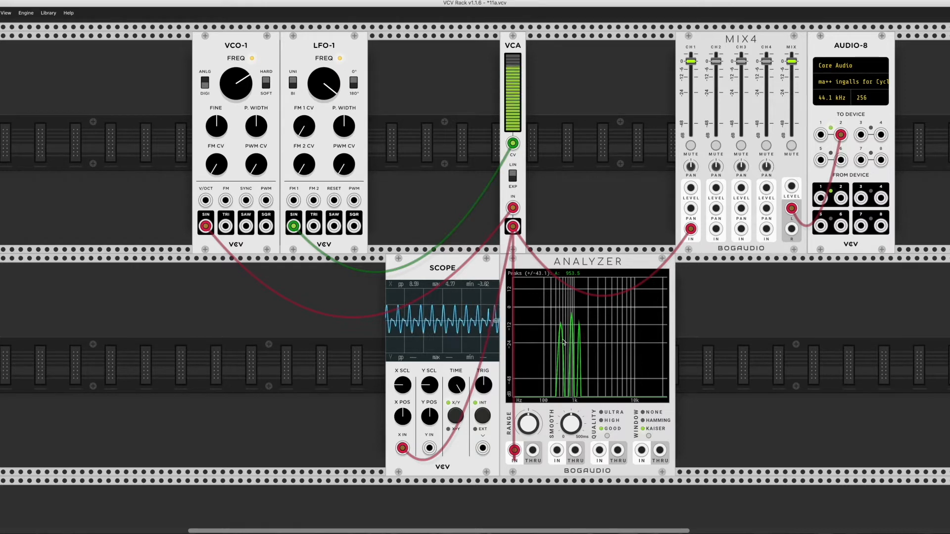
pyautogui.moveTo(330, 82); pyautogui.dragTo(330, 94)
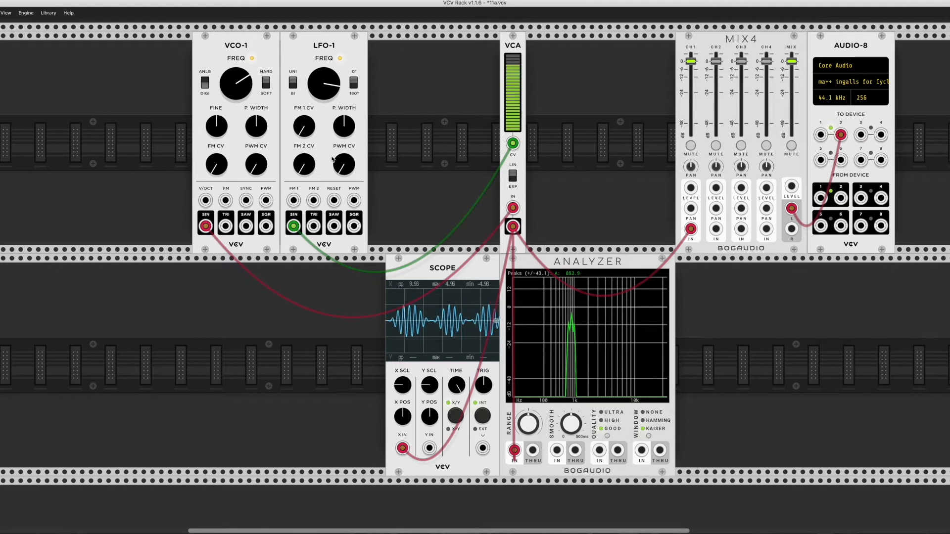
# Feed the VCA from VCO-1's saw output, and sweep the LFO-1 frequency up to 1024 Hz and back down.
pyautogui.moveTo(205, 226); pyautogui.dragTo(246, 226)
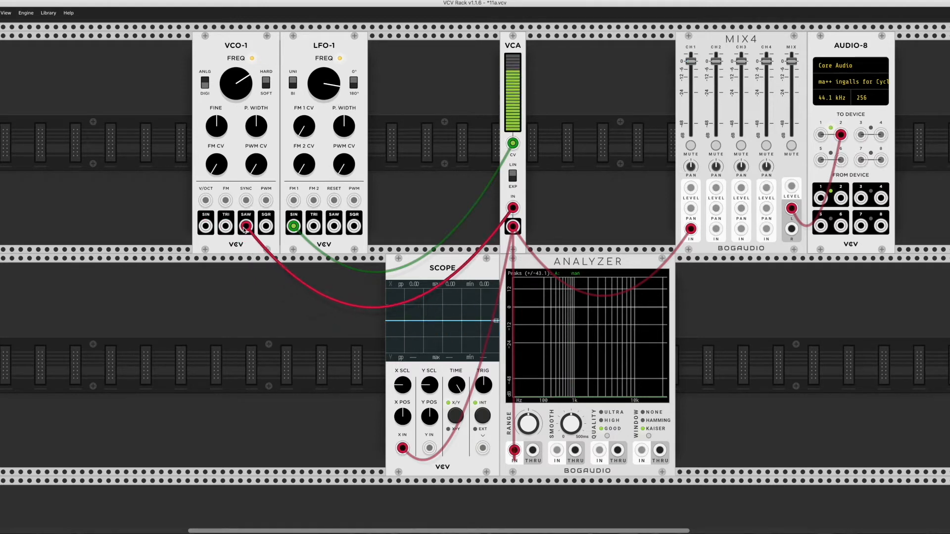
pyautogui.moveTo(326, 81)
pyautogui.mouseDown()
pyautogui.moveTo(327, 98)
pyautogui.moveTo(326, 75)
pyautogui.mouseUp()
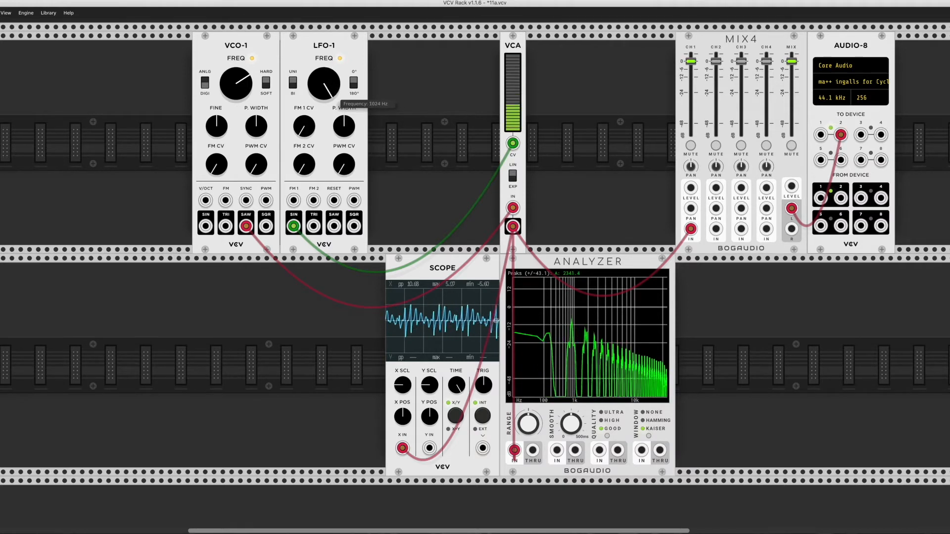
pyautogui.moveTo(326, 75); pyautogui.dragTo(326, 93)
# Mute MIX4 channel 1, remove all cables except the mixer-to-audio one, and reorder the modules as LFO-1, VCA, VCO-1.
pyautogui.click(690, 145)
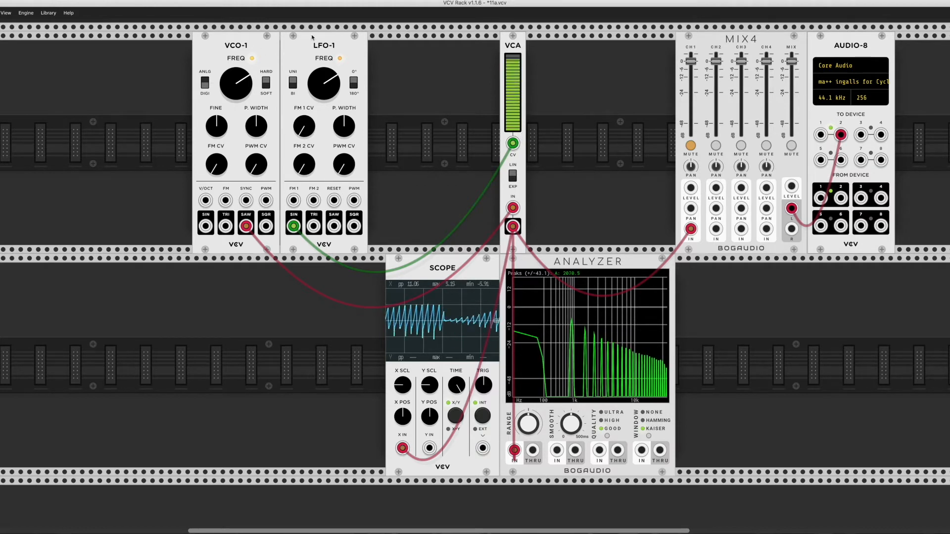
pyautogui.moveTo(321, 53); pyautogui.dragTo(443, 53)
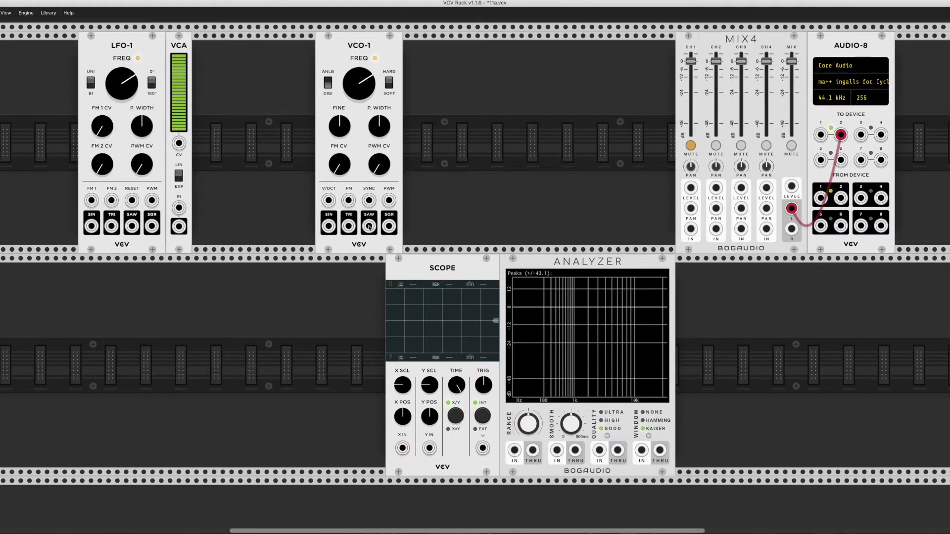
# Patch VCO-1's triangle output into MIX4's channel 1 input and unmute that channel.
pyautogui.click(348, 228)
pyautogui.moveTo(349, 227)
pyautogui.mouseDown()
pyautogui.moveTo(420, 225)
pyautogui.moveTo(323, 272)
pyautogui.moveTo(346, 232)
pyautogui.mouseUp()
pyautogui.moveTo(347, 229); pyautogui.dragTo(346, 231)
pyautogui.click(346, 231)
pyautogui.click(347, 231)
pyautogui.click(346, 231)
pyautogui.click(346, 231)
pyautogui.click(347, 231)
pyautogui.click(347, 231)
pyautogui.moveTo(346, 231); pyautogui.dragTo(691, 229)
pyautogui.click(690, 145)
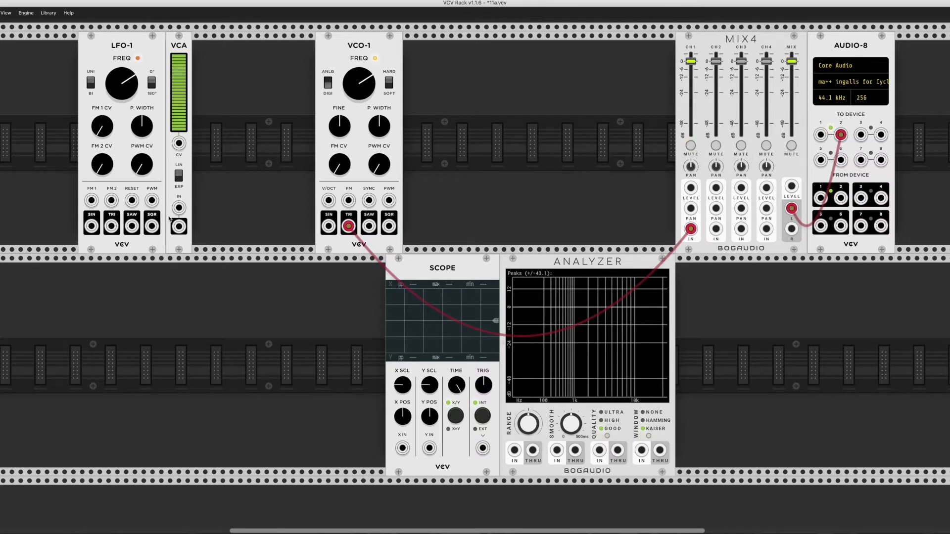
# Patch LFO-1's sine output into the VCA's input, and the VCA's output into VCO-1's FM input.
pyautogui.moveTo(179, 42)
pyautogui.mouseDown()
pyautogui.moveTo(191, 46)
pyautogui.moveTo(173, 51)
pyautogui.mouseUp()
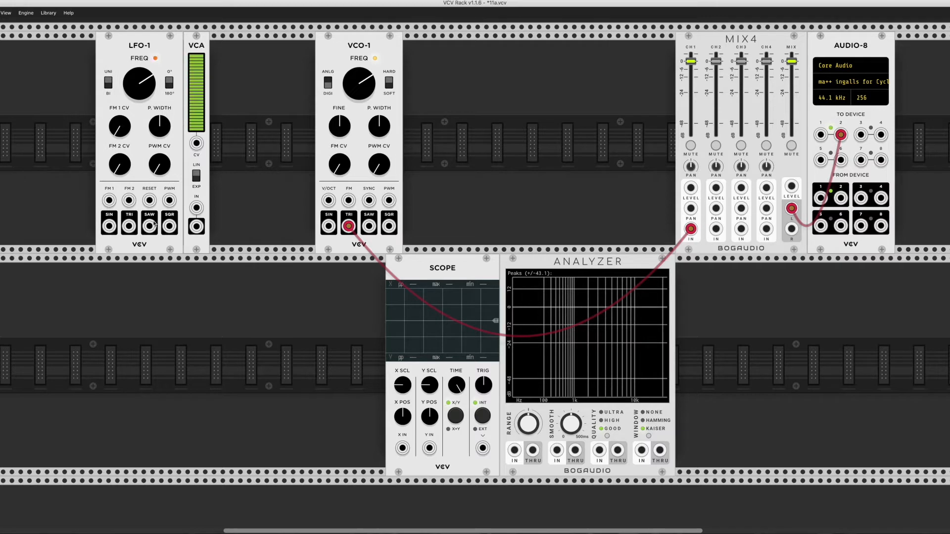
pyautogui.click(110, 230)
pyautogui.moveTo(110, 230); pyautogui.dragTo(196, 208)
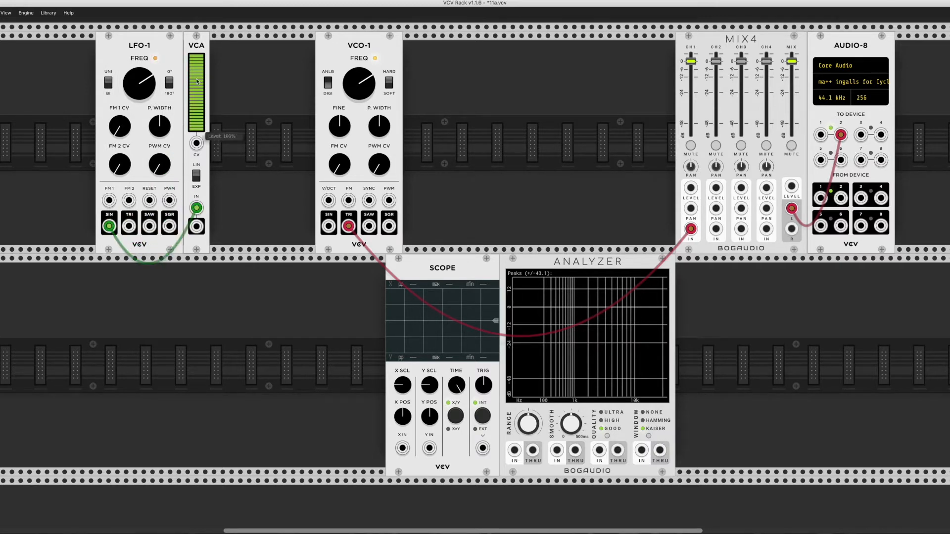
pyautogui.click(198, 226)
pyautogui.click(197, 227)
pyautogui.click(197, 226)
pyautogui.moveTo(197, 226); pyautogui.dragTo(350, 202)
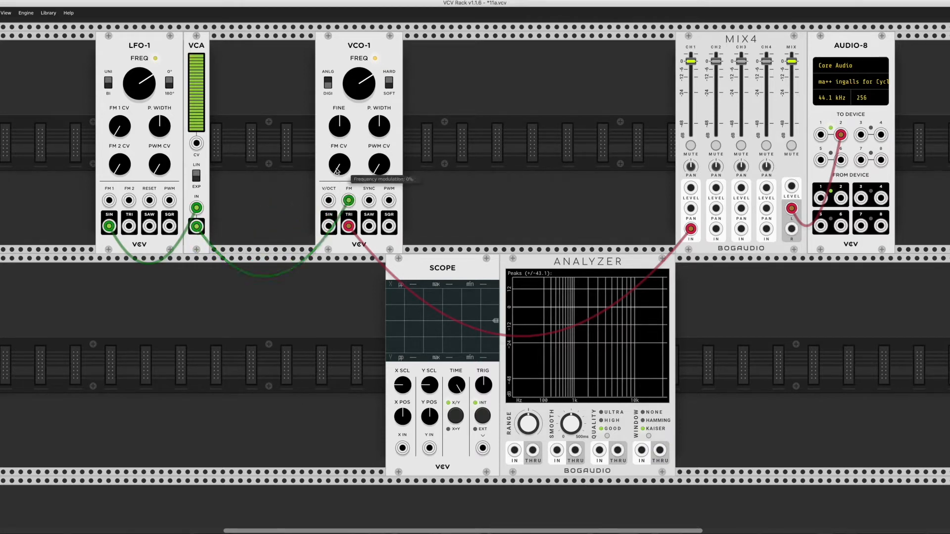
# Turn VCO-1's FM CV fully up and lower the LFO-1 frequency to a slow vibrato rate.
pyautogui.moveTo(339, 171); pyautogui.dragTo(340, 144)
pyautogui.moveTo(139, 83); pyautogui.dragTo(150, 133)
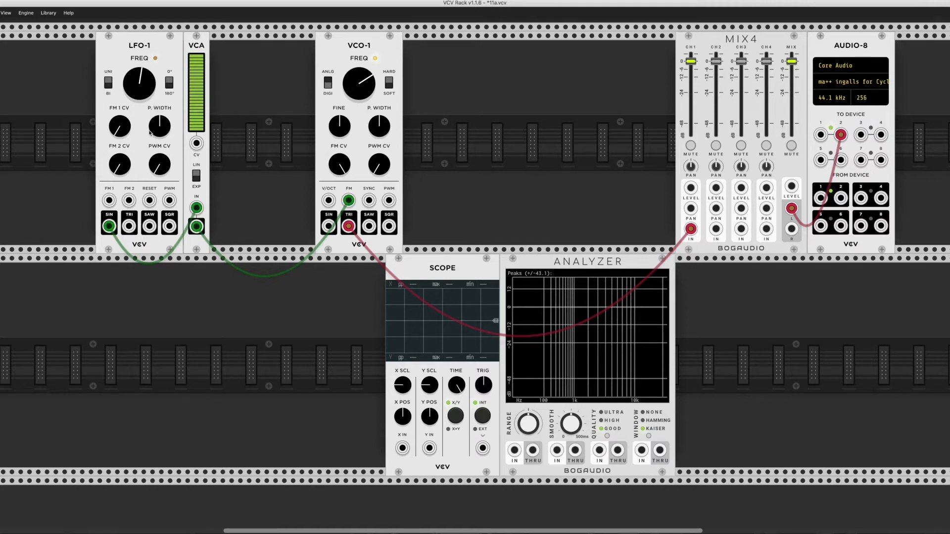
pyautogui.hscroll(-2, 170, 57)
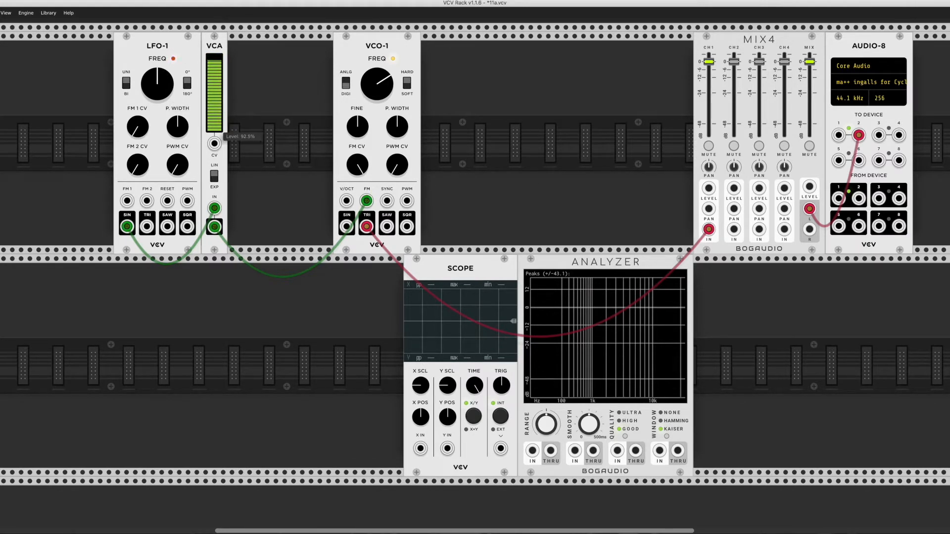
# Lower the VCA level in stages to near its minimum to reduce the modulation depth.
pyautogui.moveTo(215, 68); pyautogui.dragTo(214, 72)
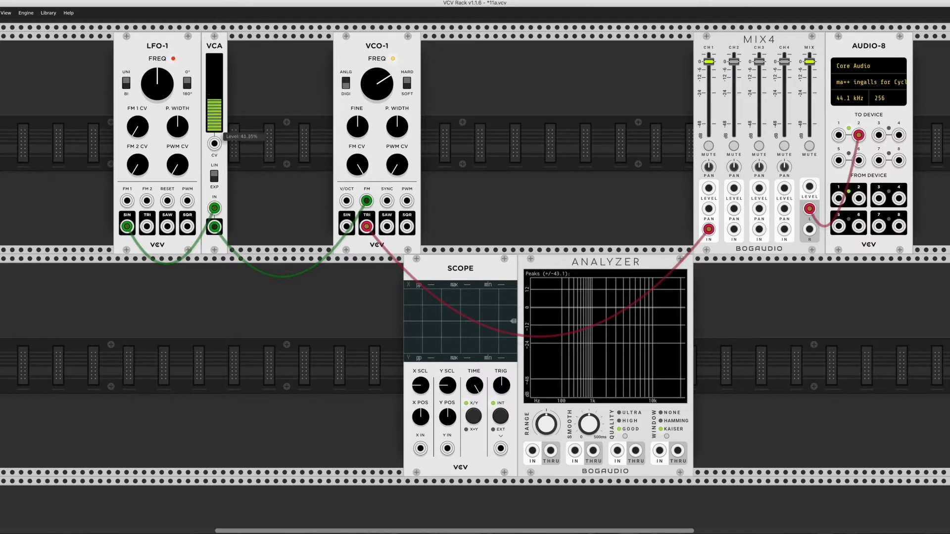
pyautogui.moveTo(214, 104); pyautogui.dragTo(214, 106)
pyautogui.hscroll(1, 214, 114)
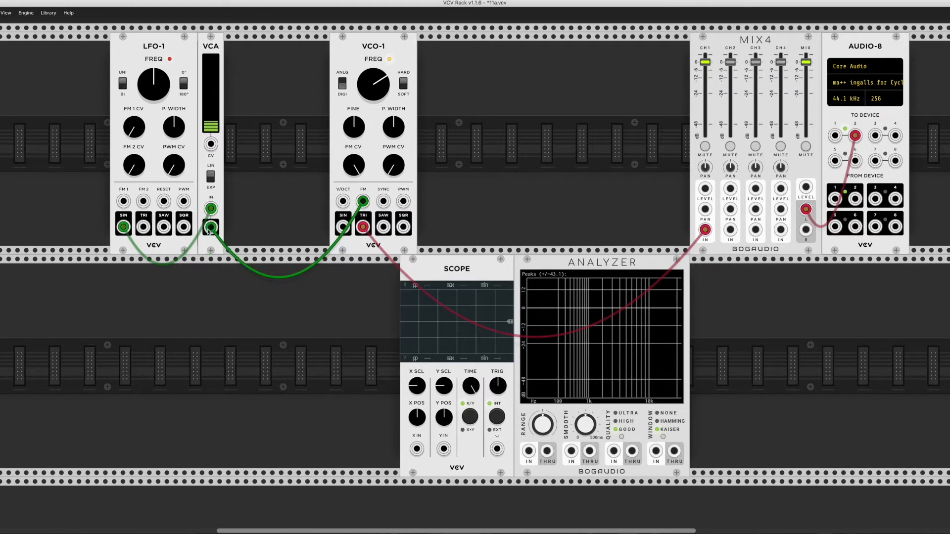
# Patch the VCA's output into the Scope's X input, and sweep the VCA level up to 100% and down to about 9%.
pyautogui.moveTo(209, 231); pyautogui.dragTo(416, 449)
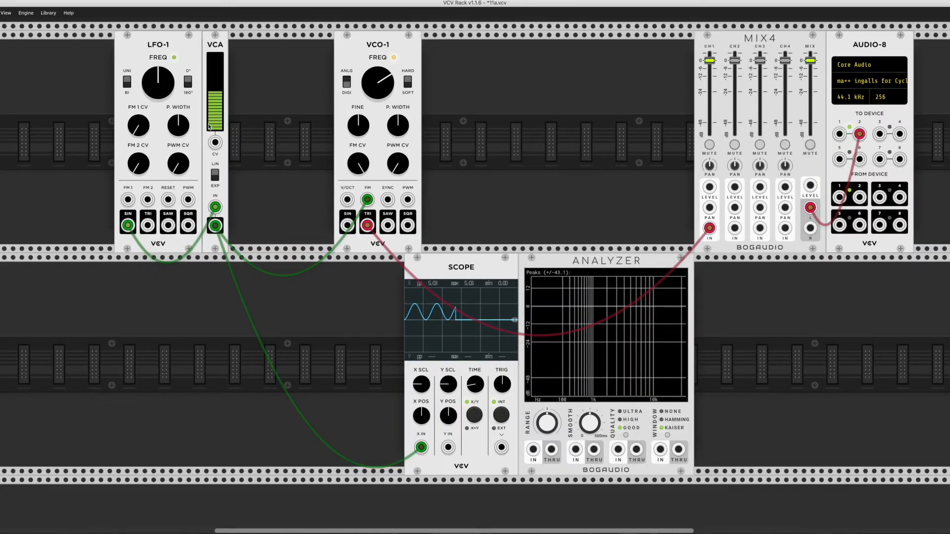
pyautogui.moveTo(209, 124)
pyautogui.scroll(1, 209, 95)
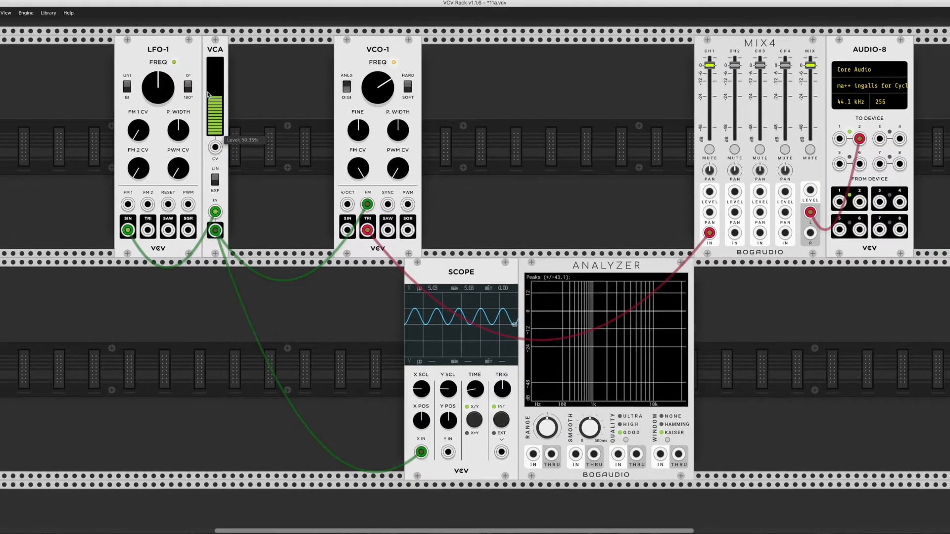
pyautogui.scroll(1, 209, 94)
pyautogui.moveTo(209, 97); pyautogui.dragTo(210, 62)
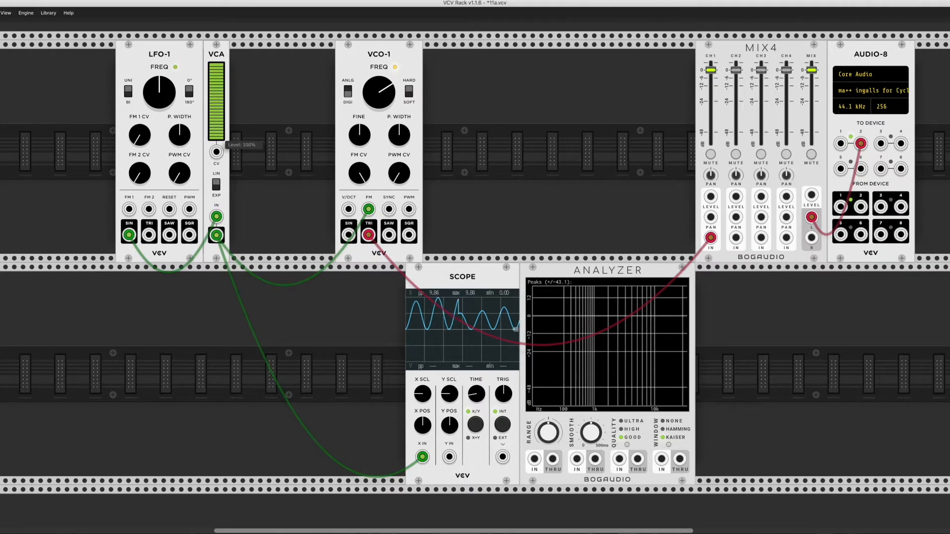
pyautogui.scroll(-1, 211, 89)
pyautogui.moveTo(217, 60)
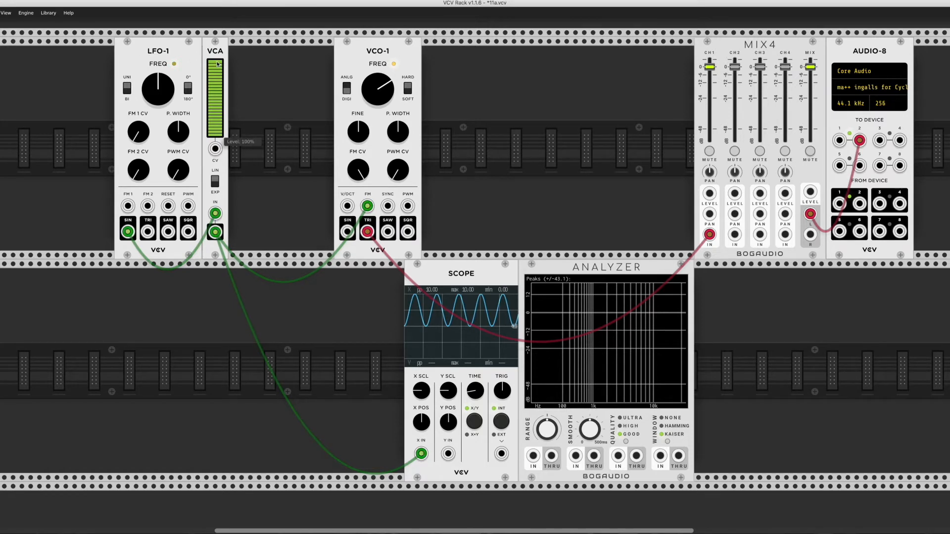
pyautogui.moveTo(216, 64); pyautogui.dragTo(215, 133)
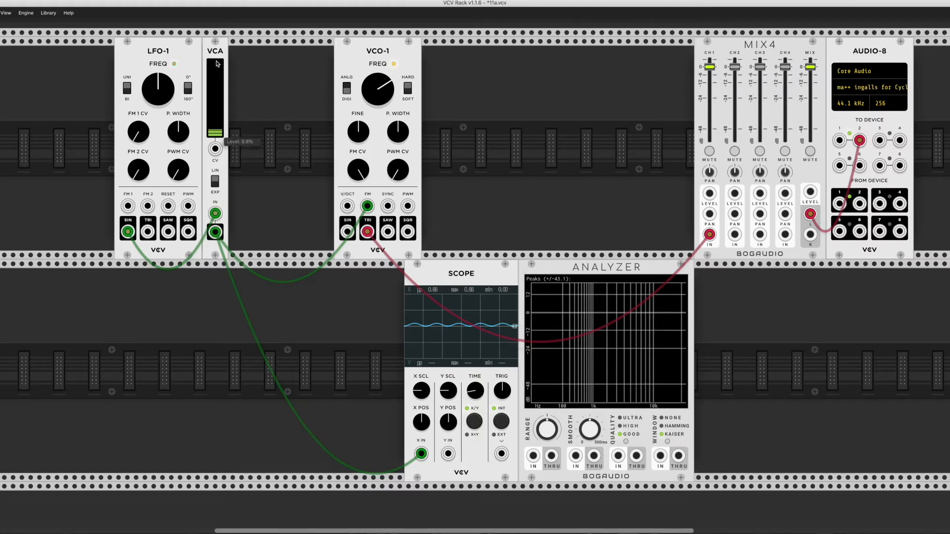
# Unplug the VCA-to-Scope cable and raise the VCA level to 100%.
pyautogui.moveTo(216, 232); pyautogui.dragTo(205, 286)
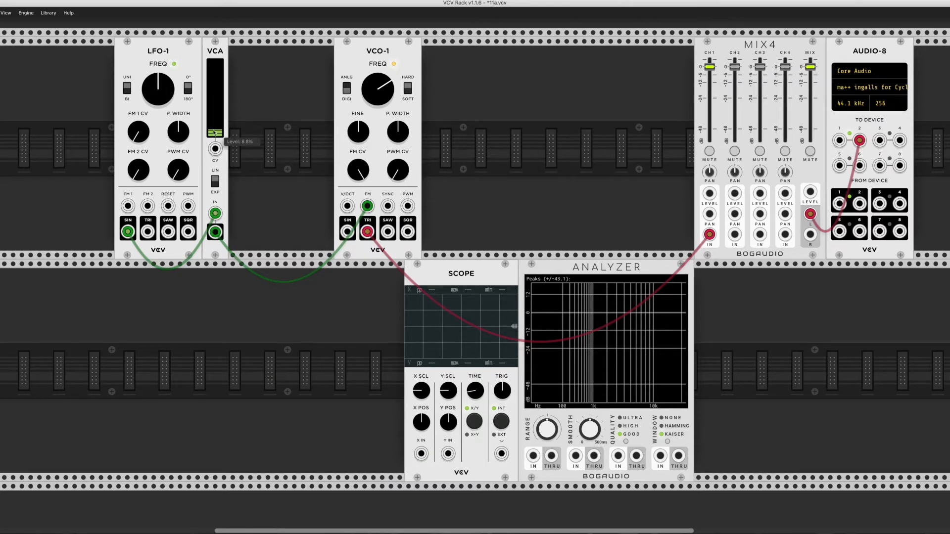
pyautogui.moveTo(213, 129); pyautogui.dragTo(213, 58)
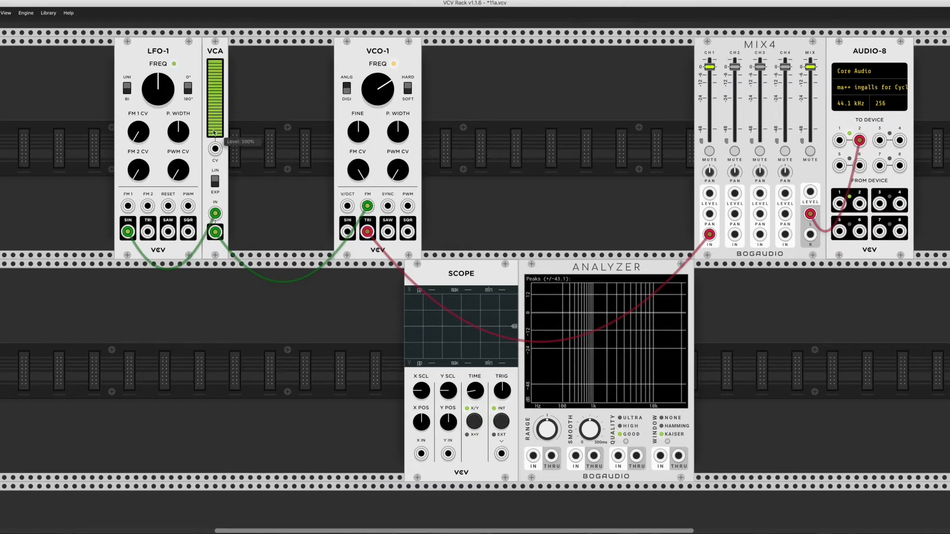
# Use VCO-1's FM CV knob to vary the modulation depth, finishing at zero.
pyautogui.scroll(1, 257, 223)
pyautogui.scroll(1, 257, 226)
pyautogui.moveTo(366, 214); pyautogui.dragTo(366, 256)
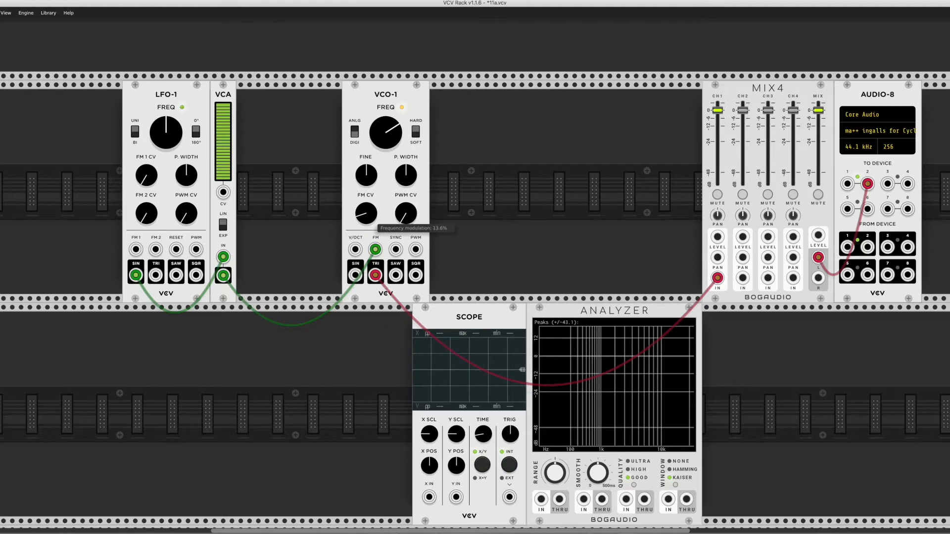
pyautogui.moveTo(363, 213); pyautogui.dragTo(366, 218)
pyautogui.moveTo(368, 218)
pyautogui.mouseDown()
pyautogui.moveTo(368, 188)
pyautogui.moveTo(368, 218)
pyautogui.mouseUp()
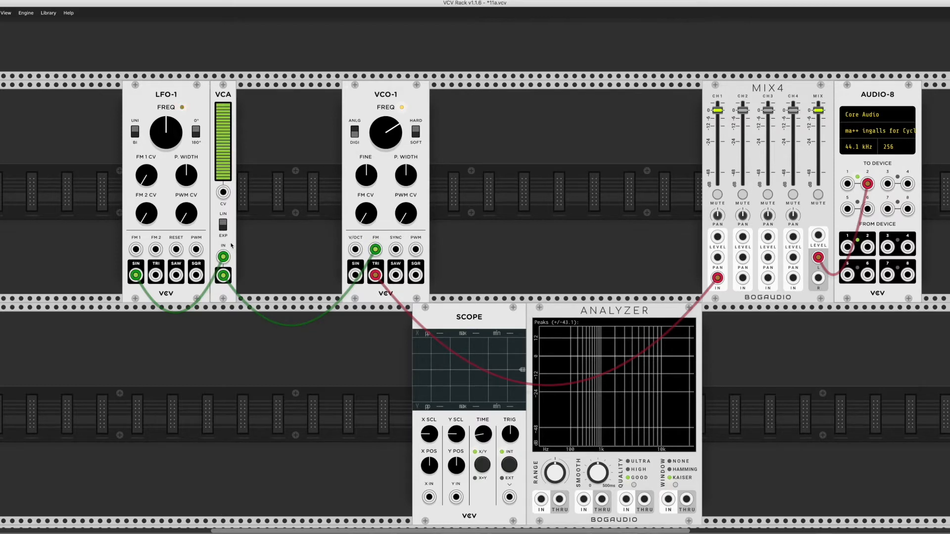
# Delete the VCA and add a VCO-2 module to the right of VCO-1.
pyautogui.press('Delete')
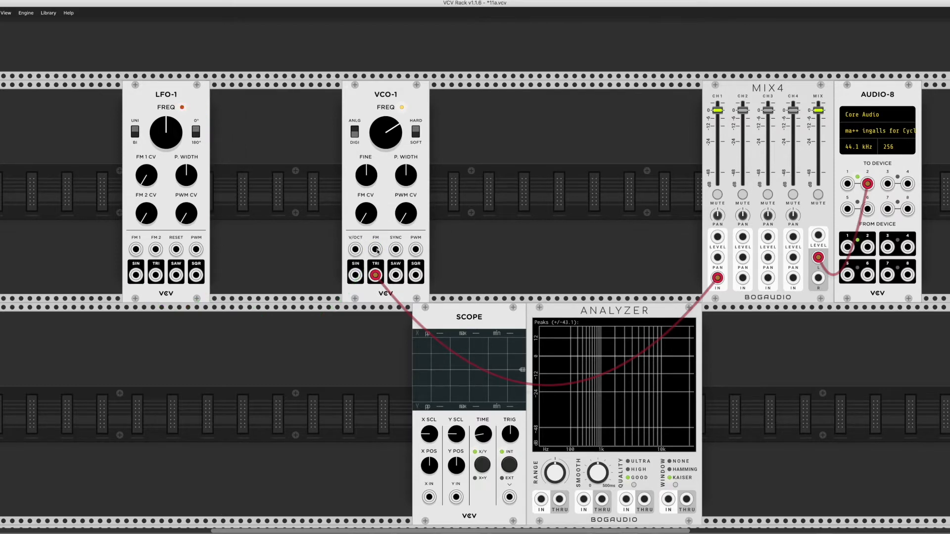
pyautogui.rightClick(299, 152)
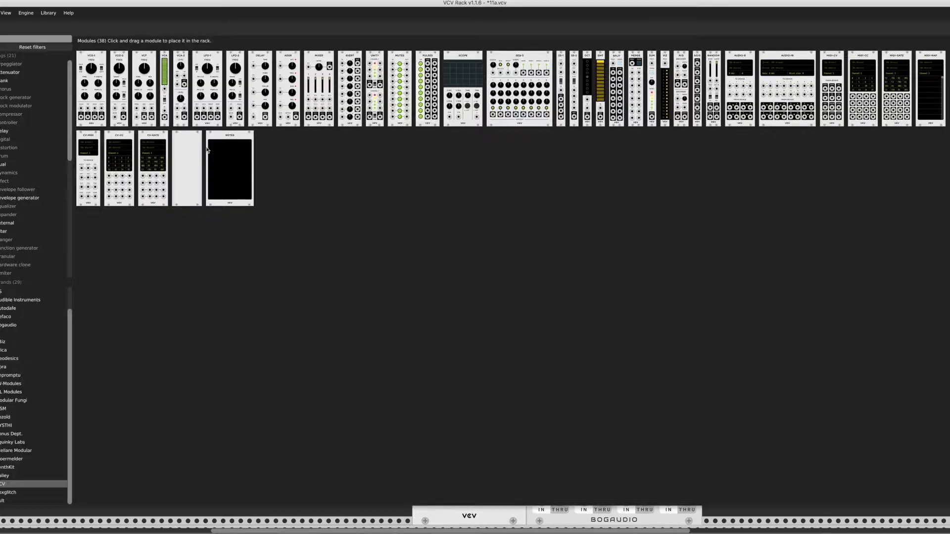
pyautogui.click(123, 59)
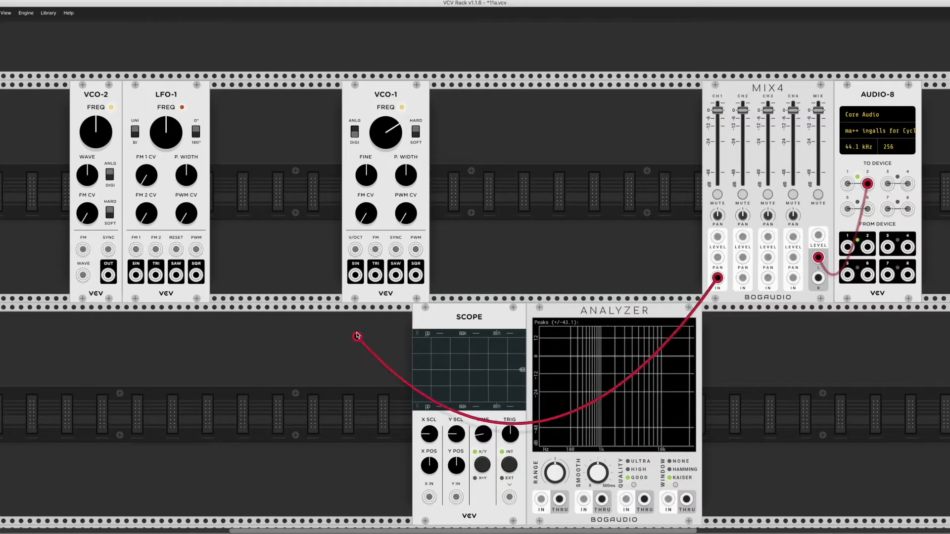
pyautogui.moveTo(109, 94); pyautogui.dragTo(383, 114)
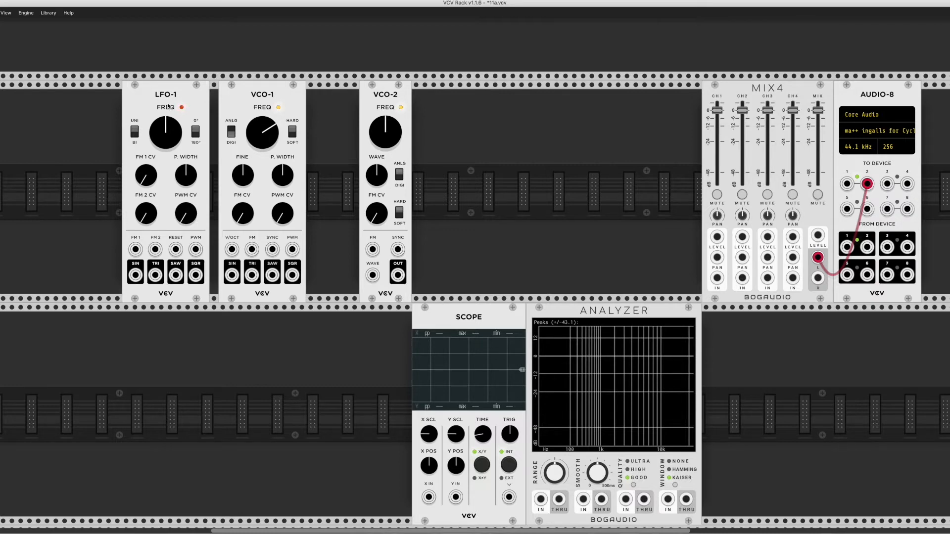
# Add a MIDI-CV module left of LFO-1 and run a cable from its V/OCT output toward the oscillators.
pyautogui.rightClick(429, 162)
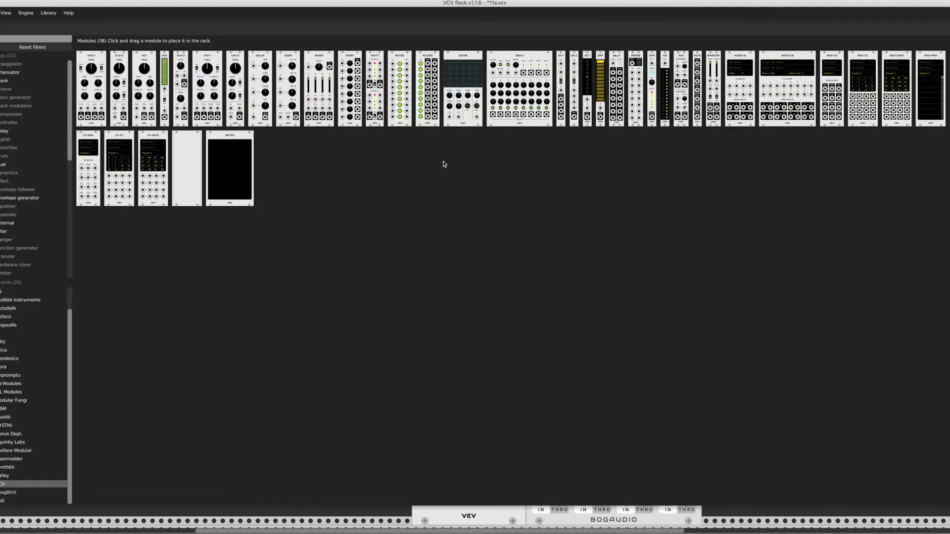
pyautogui.click(836, 75)
pyautogui.moveTo(75, 192); pyautogui.dragTo(376, 192)
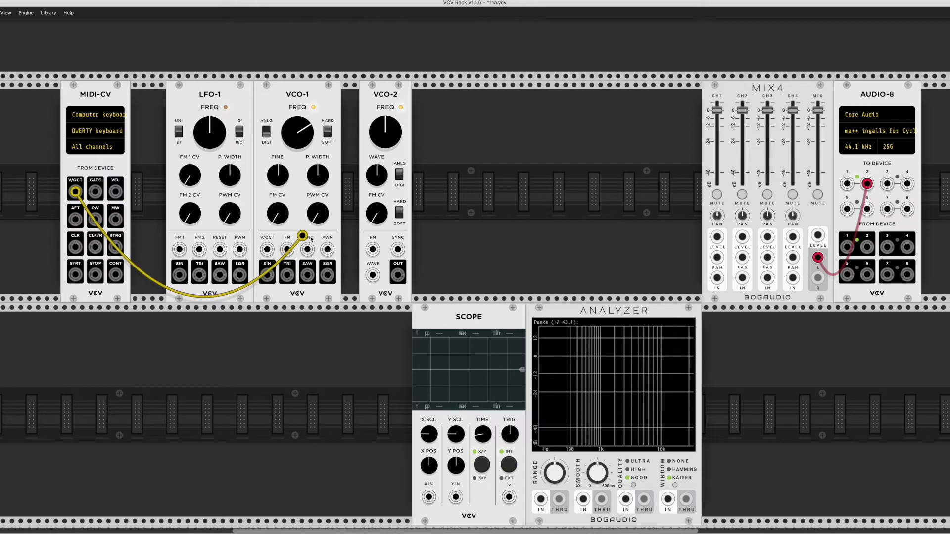
# Patch VCO-2's output into MIX4's channel 1 input.
pyautogui.scroll(1, 383, 221)
pyautogui.scroll(-1, 381, 220)
pyautogui.scroll(1, 388, 237)
pyautogui.moveTo(397, 273); pyautogui.dragTo(717, 276)
# Delete the VCA and VCO-1 modules from the rack.
pyautogui.moveTo(373, 208)
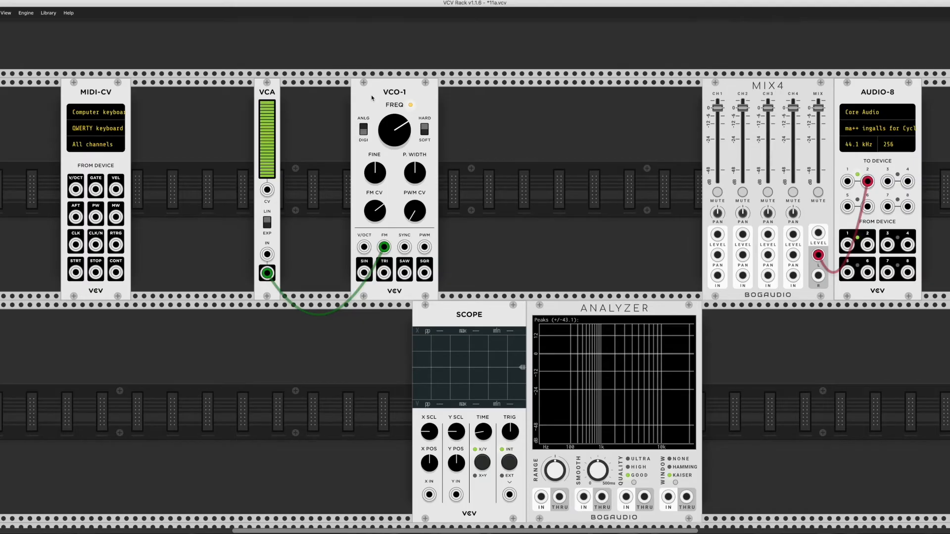
pyautogui.press('Delete')
pyautogui.press('Delete')
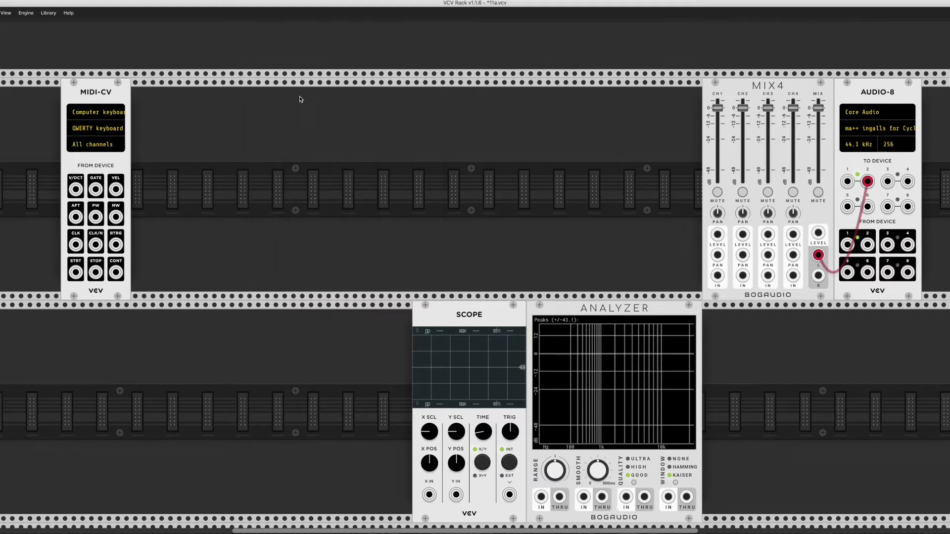
# Add an 8VERT module above the Scope and an LFO-1 module directly to its left.
pyautogui.rightClick(381, 116)
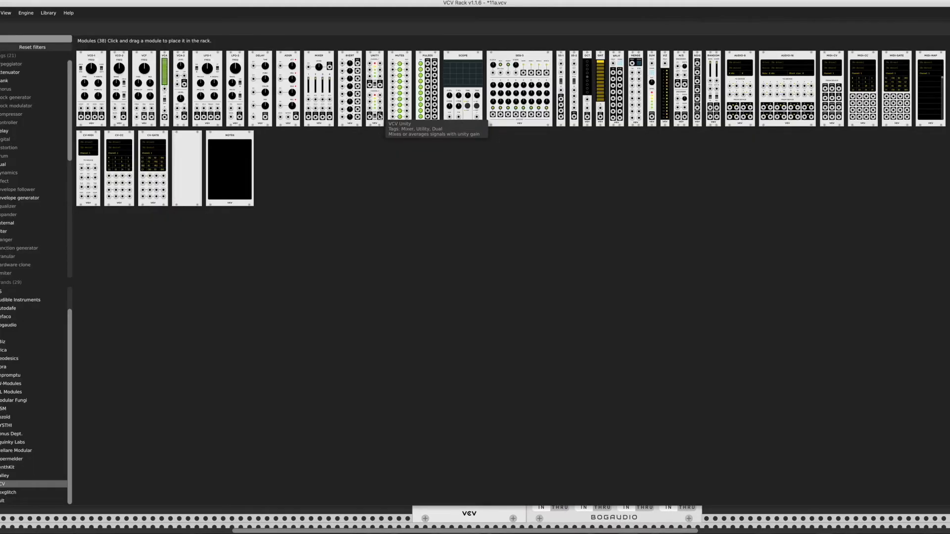
pyautogui.click(347, 57)
pyautogui.moveTo(342, 93); pyautogui.dragTo(455, 90)
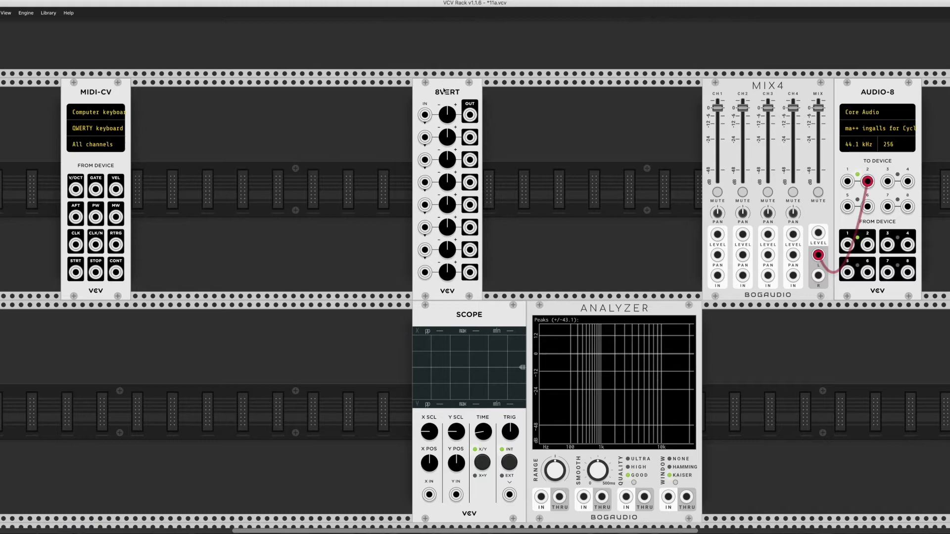
pyautogui.rightClick(269, 116)
pyautogui.click(217, 59)
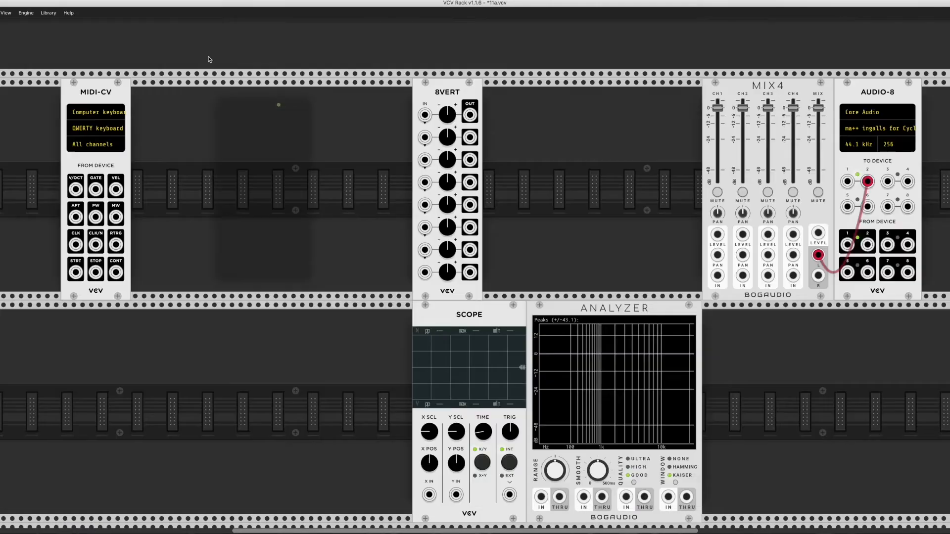
pyautogui.moveTo(201, 92); pyautogui.dragTo(370, 93)
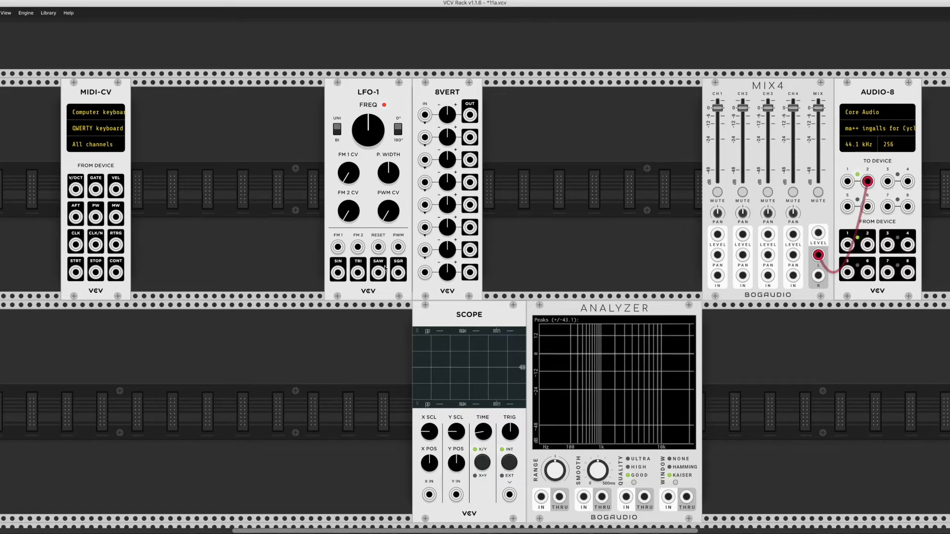
# Patch LFO-1's saw output through 8VERT channel 1 into the Scope's X input, and shift both modules toward MIDI-CV.
pyautogui.moveTo(377, 273)
pyautogui.mouseDown()
pyautogui.moveTo(424, 114)
pyautogui.moveTo(470, 115)
pyautogui.moveTo(440, 501)
pyautogui.moveTo(429, 495)
pyautogui.mouseUp()
pyautogui.click(375, 273)
pyautogui.click(375, 273)
pyautogui.click(470, 115)
pyautogui.click(470, 116)
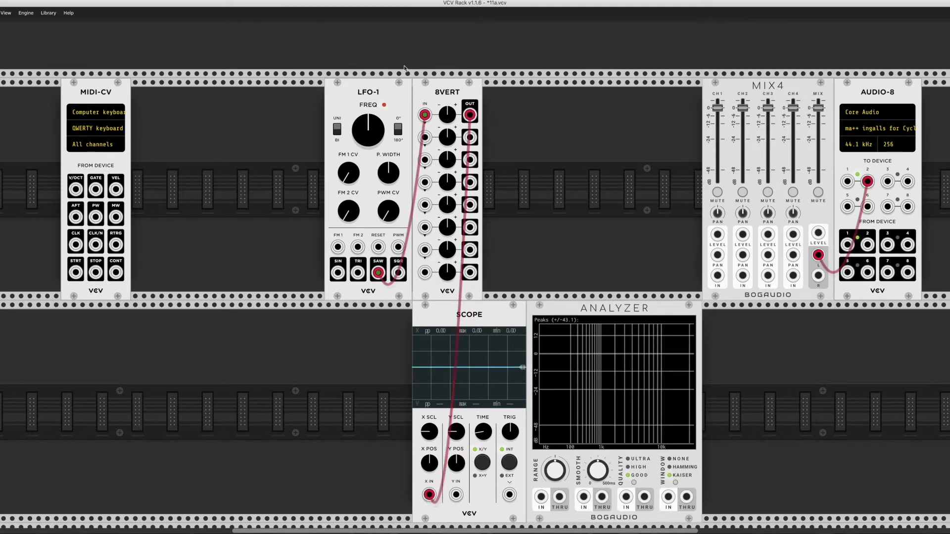
pyautogui.moveTo(431, 95); pyautogui.dragTo(341, 95)
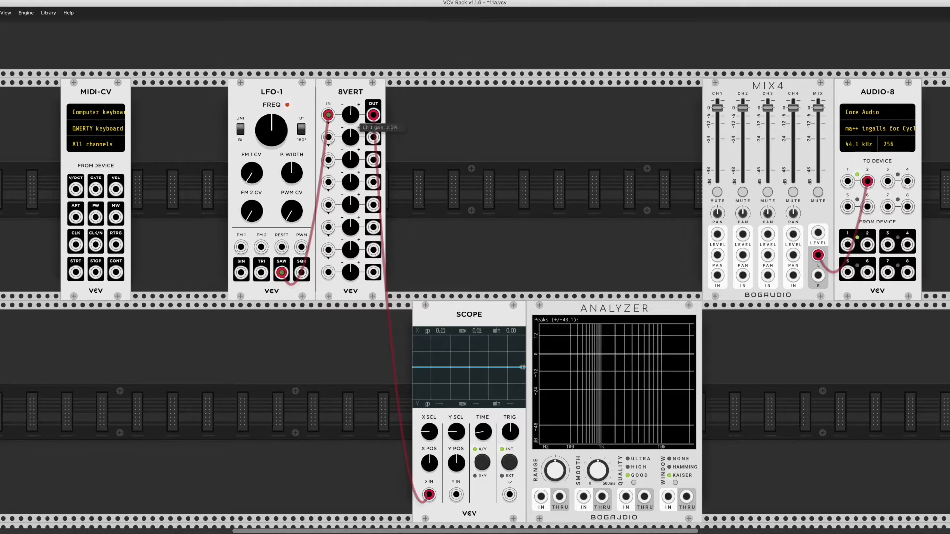
# Sweep 8VERT's channel 1 gain up to 100% and back down, and reset it to zero.
pyautogui.moveTo(351, 115); pyautogui.dragTo(351, 109)
pyautogui.moveTo(351, 114); pyautogui.dragTo(351, 96)
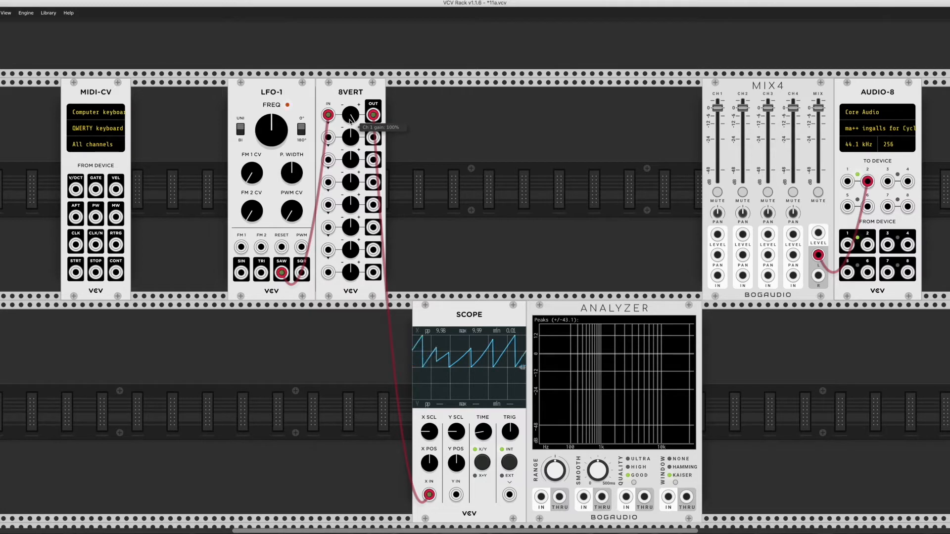
pyautogui.moveTo(351, 113)
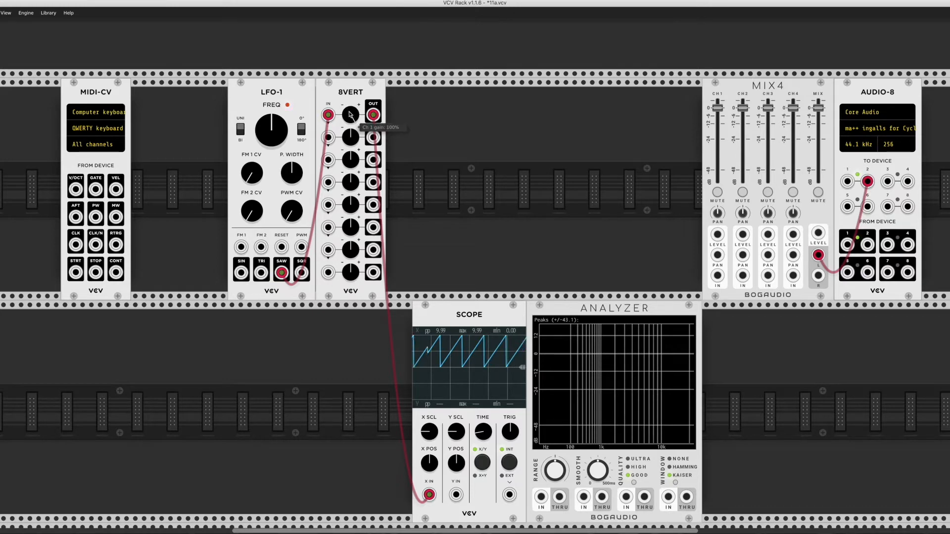
pyautogui.moveTo(350, 113); pyautogui.dragTo(350, 160)
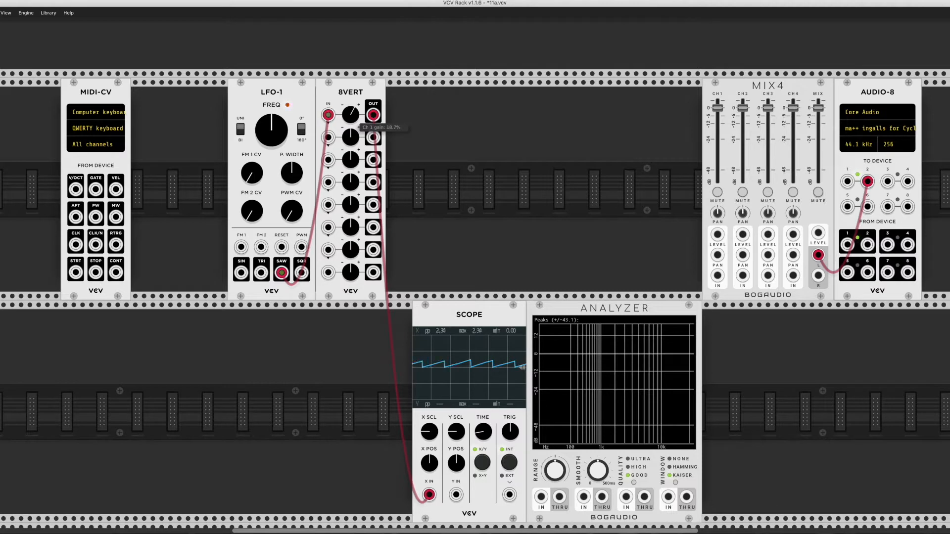
pyautogui.doubleClick(352, 115)
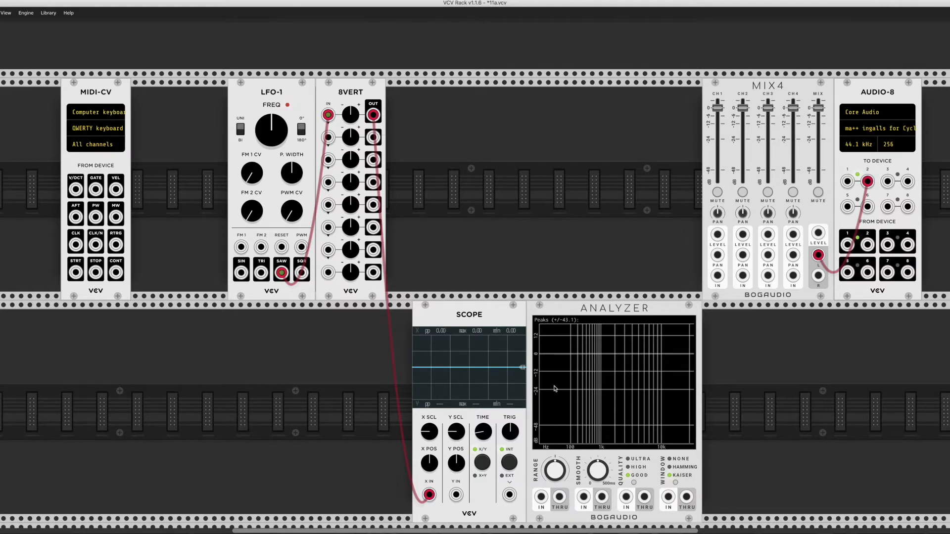
# Turn 8VERT's channel 1 gain negative to -80% to invert the saw wave.
pyautogui.moveTo(350, 114)
pyautogui.moveTo(351, 114); pyautogui.dragTo(351, 133)
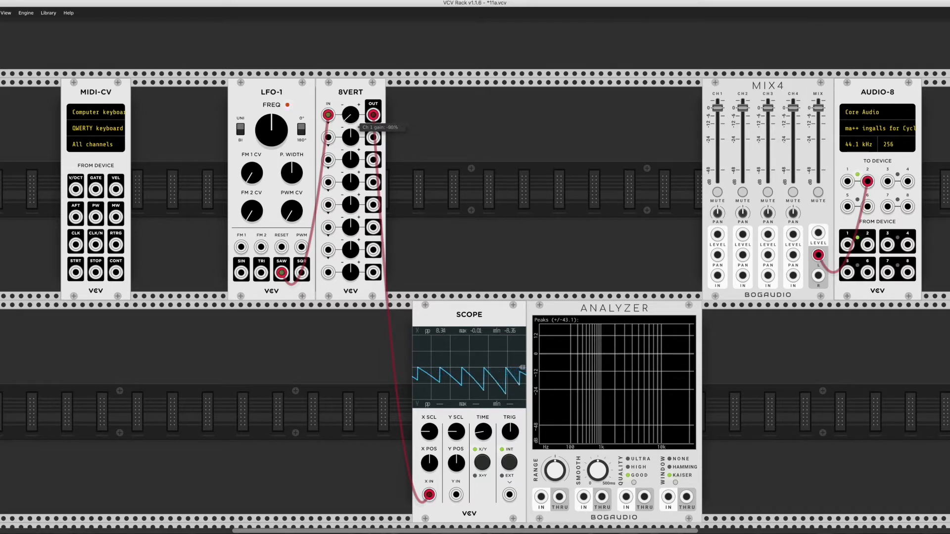
# Delete the 8VERT and LFO-1 modules from the rack together with their cables.
pyautogui.scroll(-1, 351, 116)
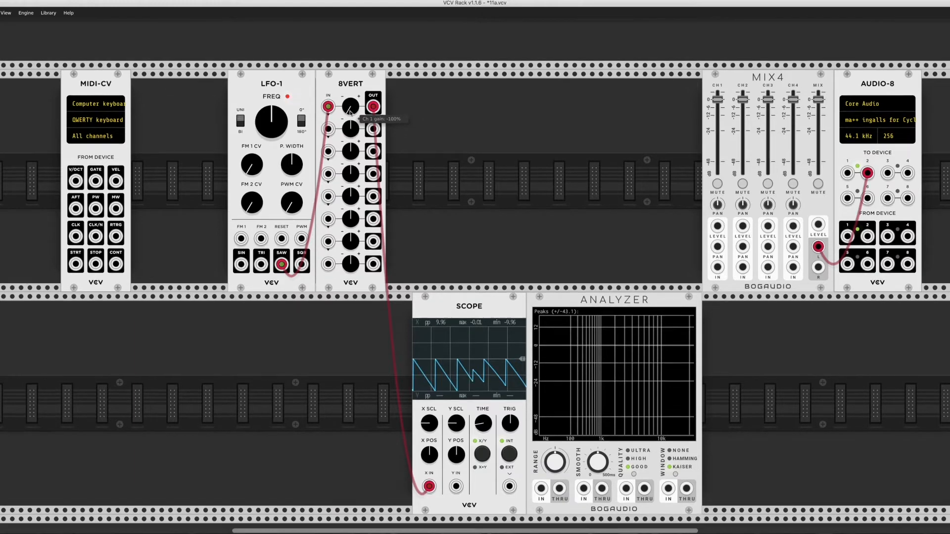
pyautogui.hscroll(1, 351, 117)
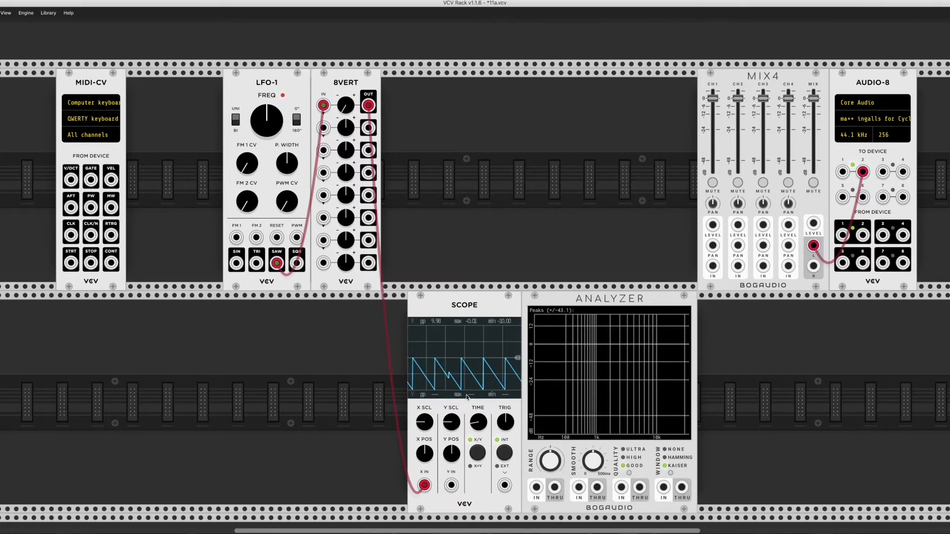
pyautogui.moveTo(352, 101)
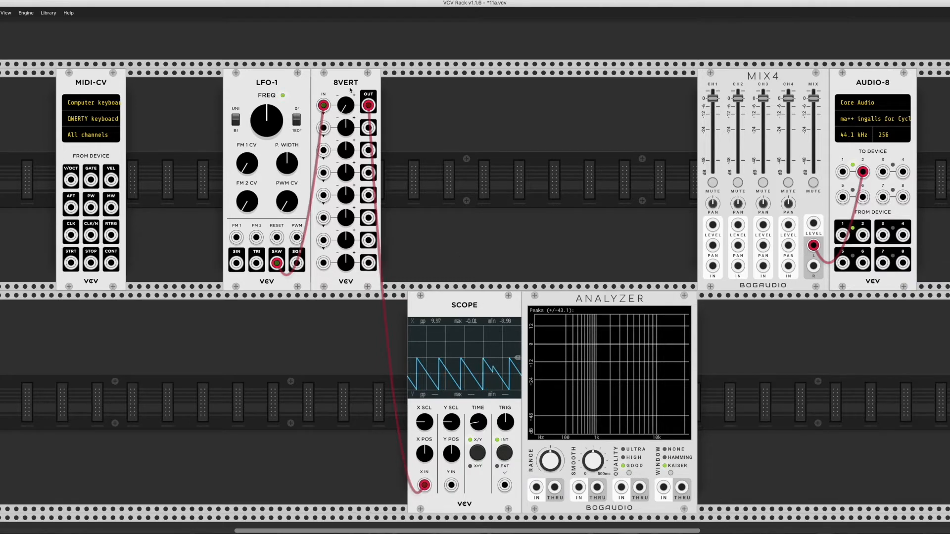
pyautogui.press('Delete')
pyautogui.press('Delete')
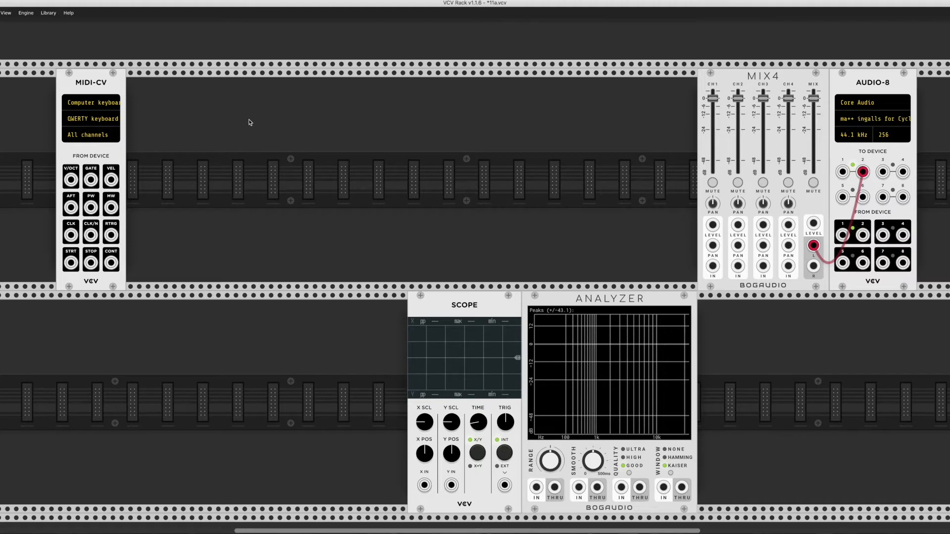
# Add a PULSES module between MIDI-CV and MIX4, and patch its first trigger output into the Scope's X input.
pyautogui.rightClick(248, 123)
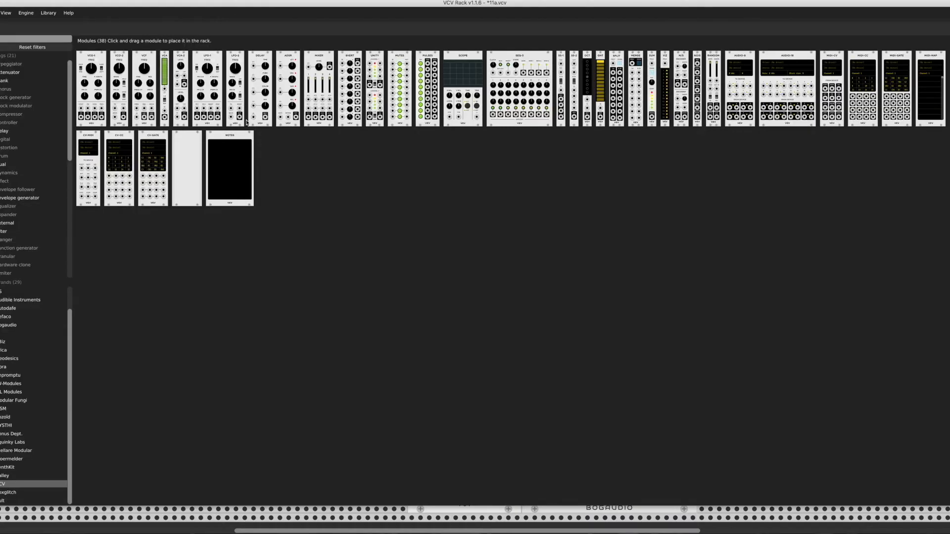
pyautogui.click(427, 57)
pyautogui.moveTo(425, 83); pyautogui.dragTo(304, 90)
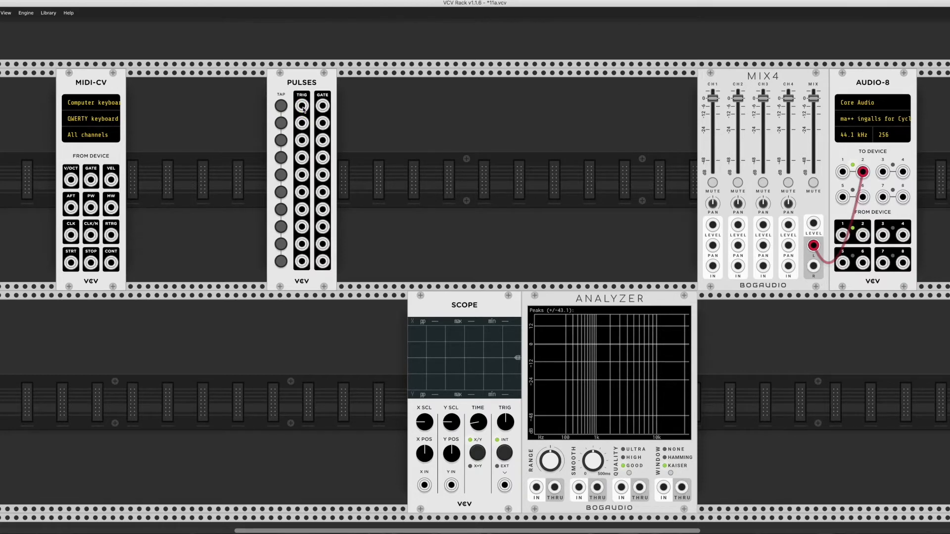
pyautogui.moveTo(303, 107)
pyautogui.mouseDown()
pyautogui.moveTo(299, 151)
pyautogui.moveTo(388, 462)
pyautogui.moveTo(423, 485)
pyautogui.mouseUp()
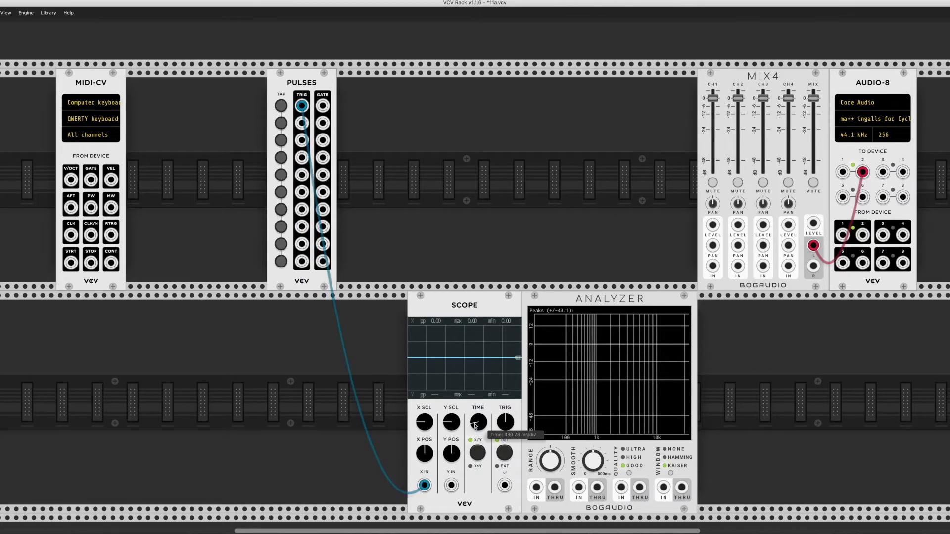
# Fire PULSES' first tap button repeatedly to view its trigger signal on the Scope.
pyautogui.click(282, 107)
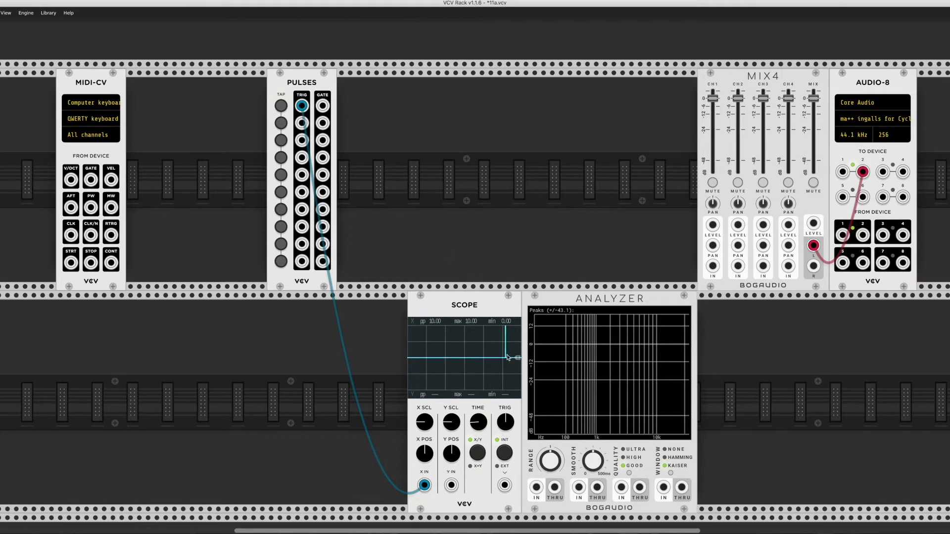
pyautogui.click(281, 105)
pyautogui.click(281, 106)
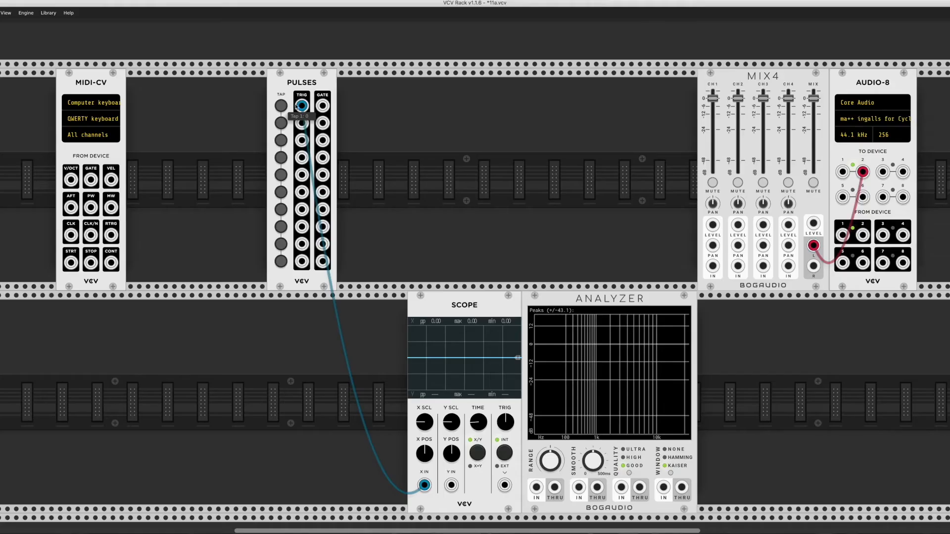
# Move the Scope cable to PULSES' first gate output, and send short and long gates with the first tap button.
pyautogui.moveTo(301, 106); pyautogui.dragTo(322, 106)
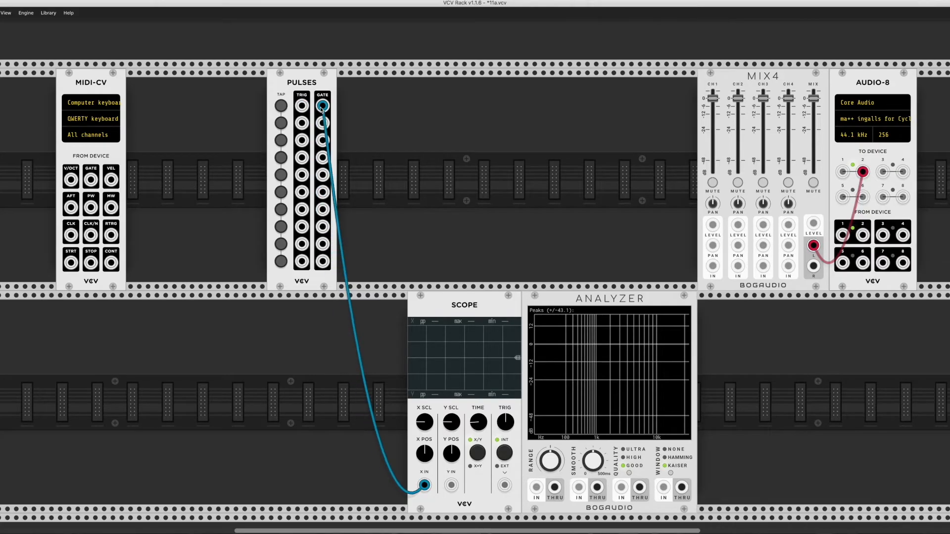
pyautogui.click(281, 107)
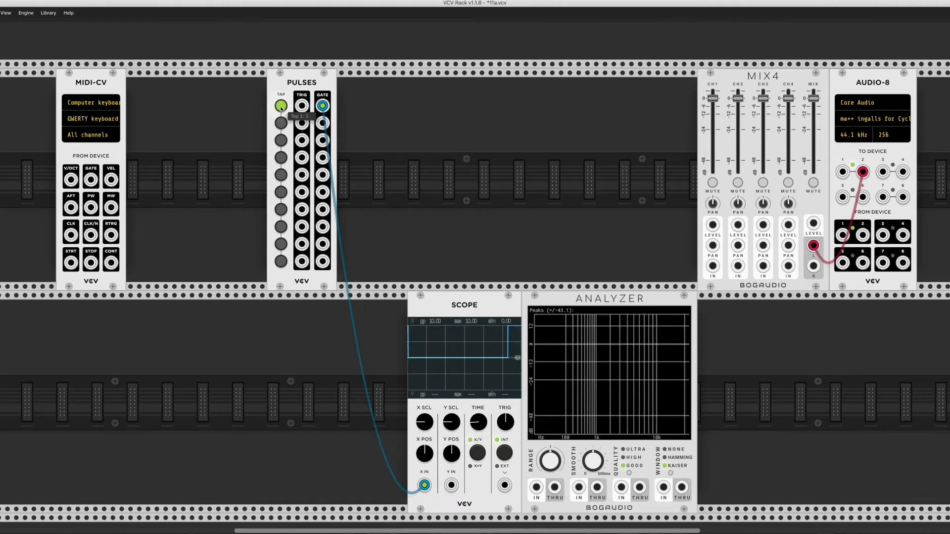
pyautogui.click(281, 107)
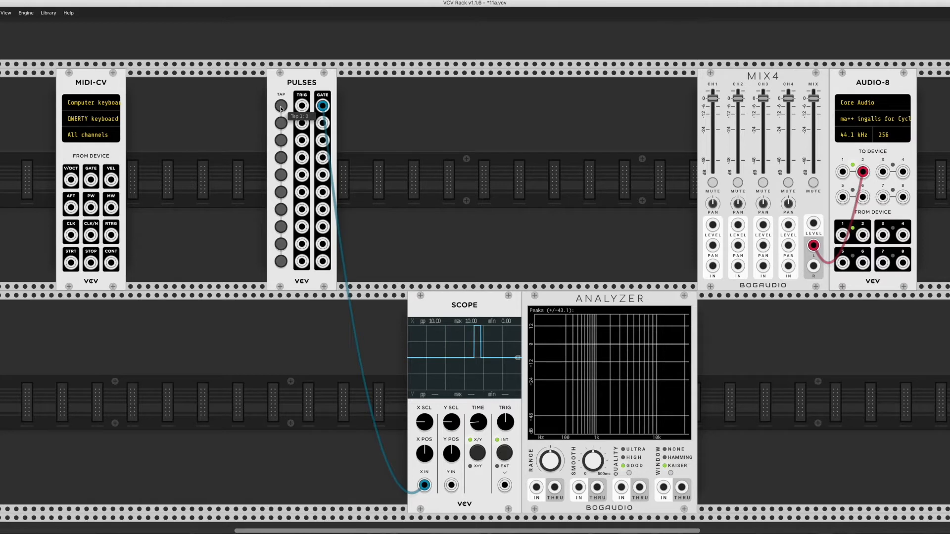
pyautogui.click(280, 107)
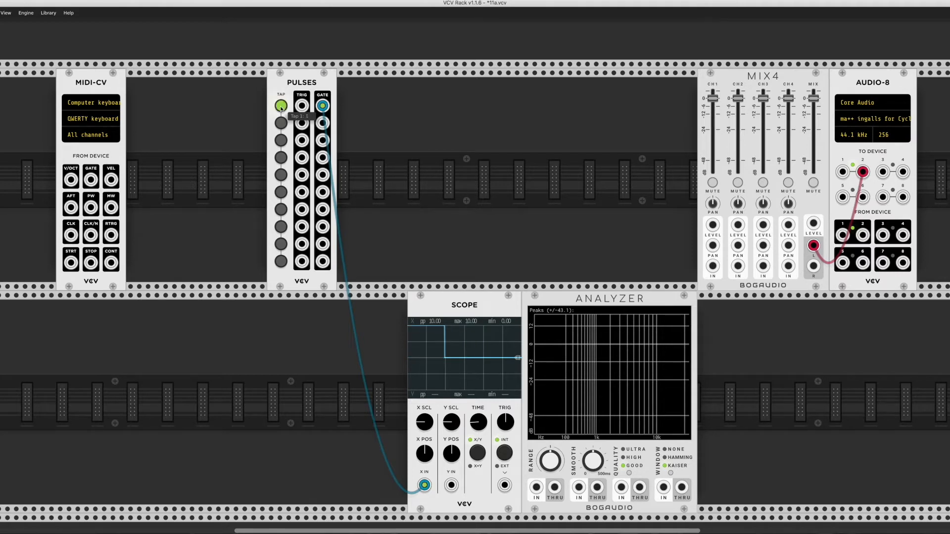
pyautogui.click(281, 107)
pyautogui.click(281, 107)
pyautogui.click(280, 107)
pyautogui.click(281, 107)
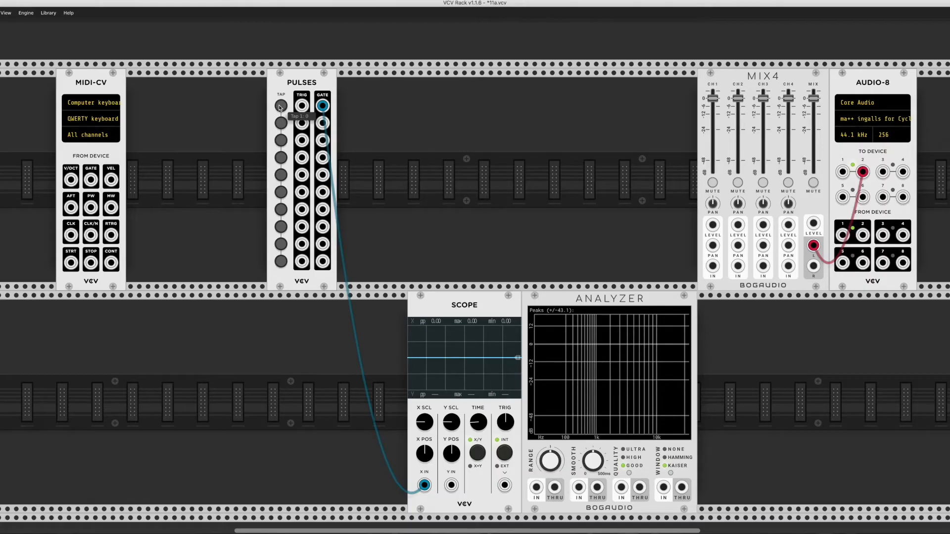
# Send a series of repeated gates from PULSES' first tap button, and delete the module.
pyautogui.click(280, 106)
pyautogui.click(280, 106)
pyautogui.click(280, 106)
pyautogui.click(280, 106)
pyautogui.click(280, 107)
pyautogui.click(280, 106)
pyautogui.click(280, 107)
pyautogui.click(280, 106)
pyautogui.click(279, 107)
pyautogui.click(280, 106)
pyautogui.click(280, 106)
pyautogui.click(280, 107)
pyautogui.press('BackSpace')
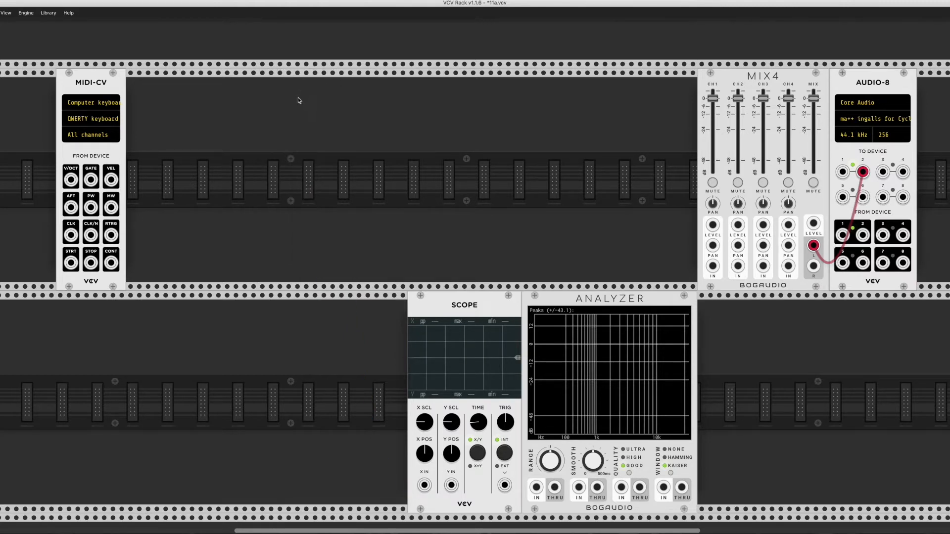
# Add an LFO-1 module beside MIDI-CV, and patch its square output into the Scope's X input.
pyautogui.rightClick(295, 104)
pyautogui.click(208, 72)
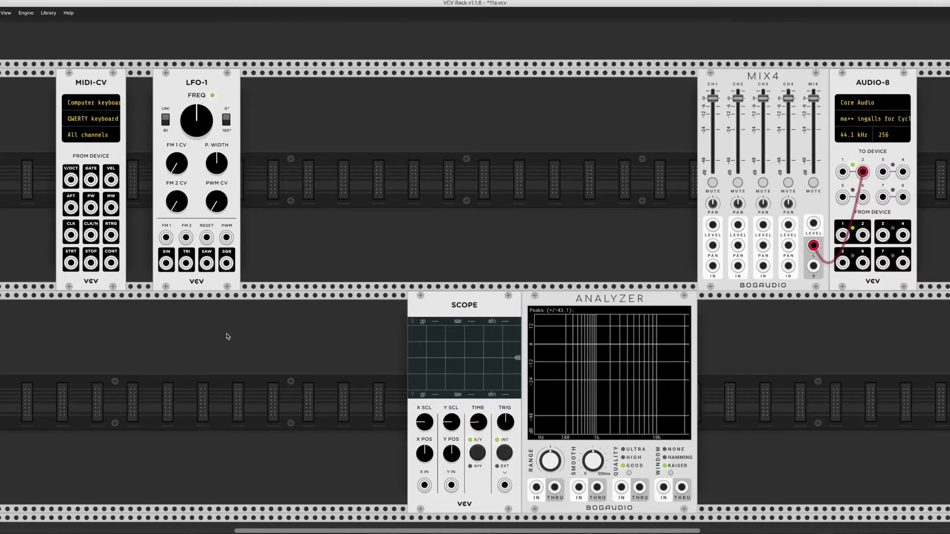
pyautogui.moveTo(226, 265); pyautogui.dragTo(424, 485)
pyautogui.click(227, 264)
pyautogui.click(226, 264)
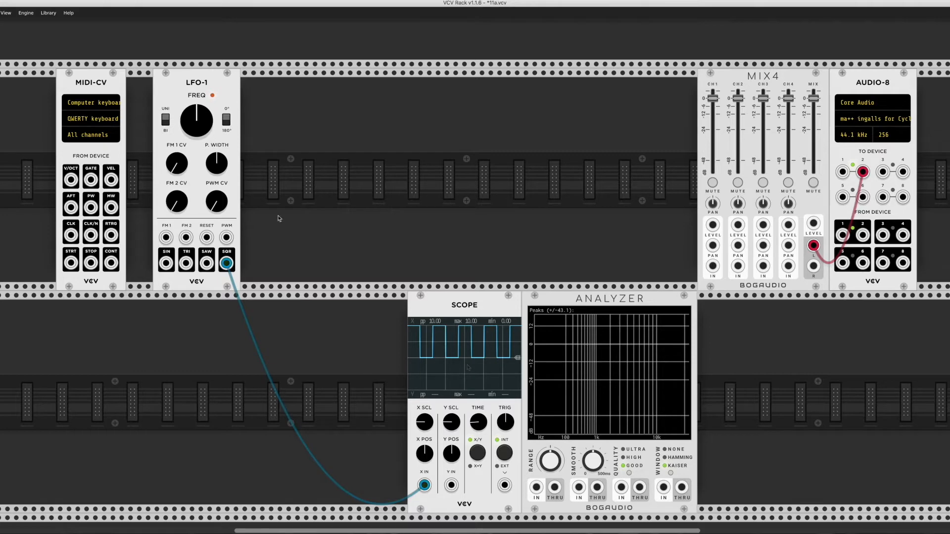
# Add an ADSR module directly to the right of LFO-1, and shift both modules slightly away from MIDI-CV.
pyautogui.rightClick(319, 192)
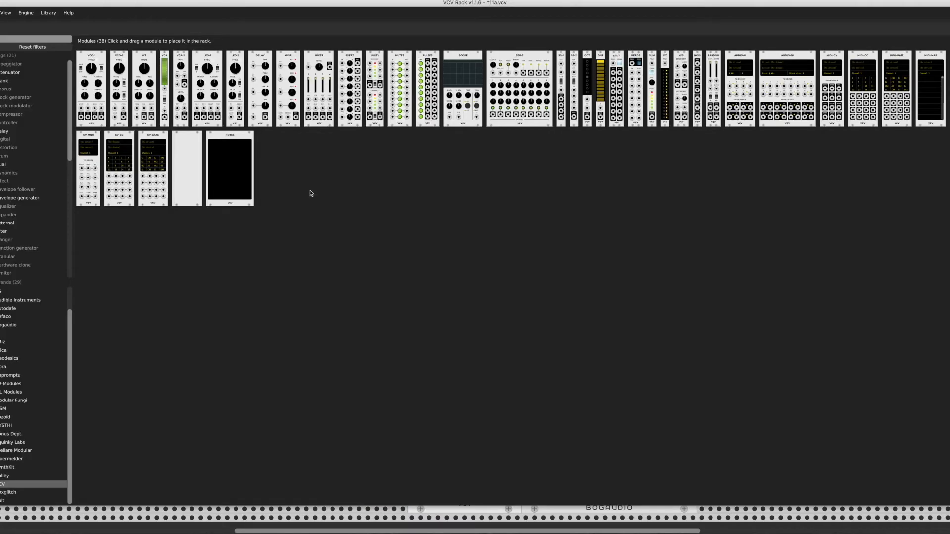
pyautogui.moveTo(298, 123); pyautogui.dragTo(286, 210)
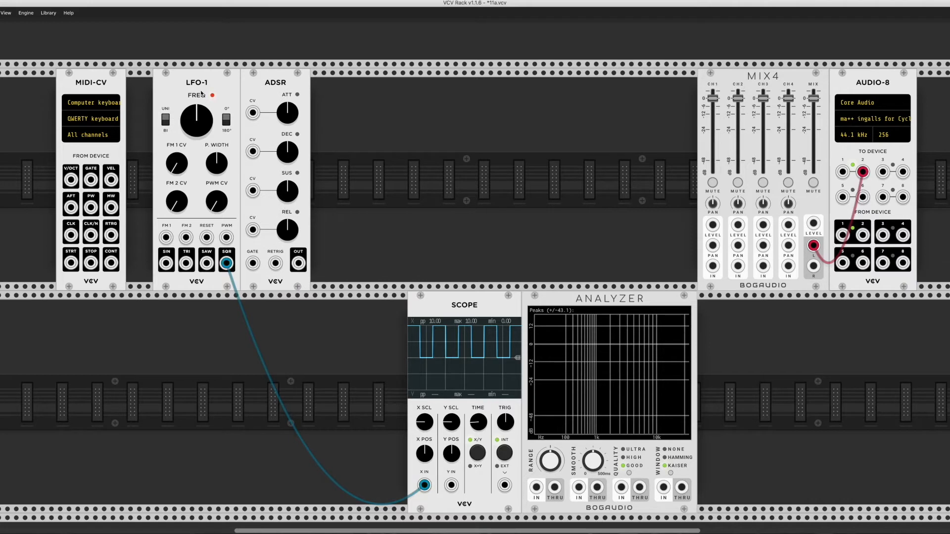
pyautogui.moveTo(197, 93); pyautogui.dragTo(232, 95)
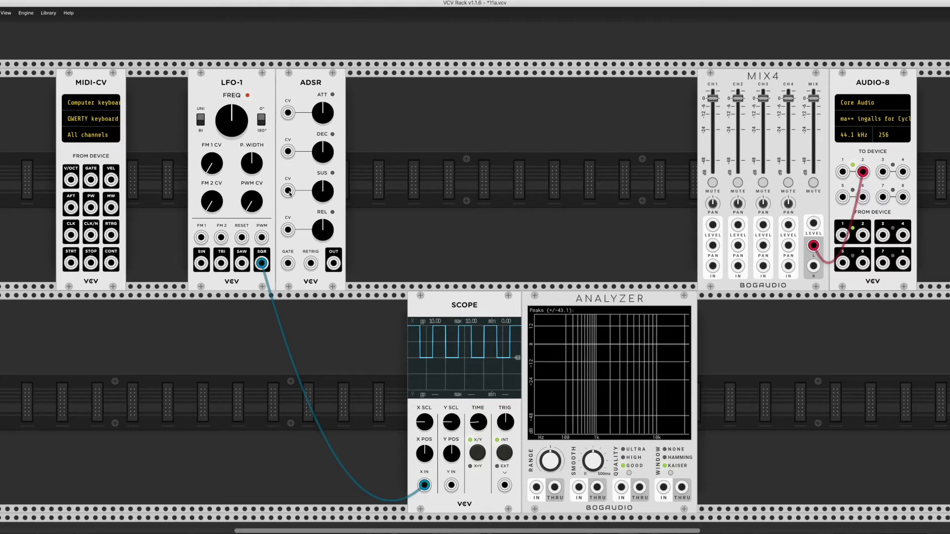
# Patch LFO-1's square output into ADSR's gate input, and lower LFO-1's frequency.
pyautogui.scroll(1, 134, 176)
pyautogui.scroll(1, 72, 181)
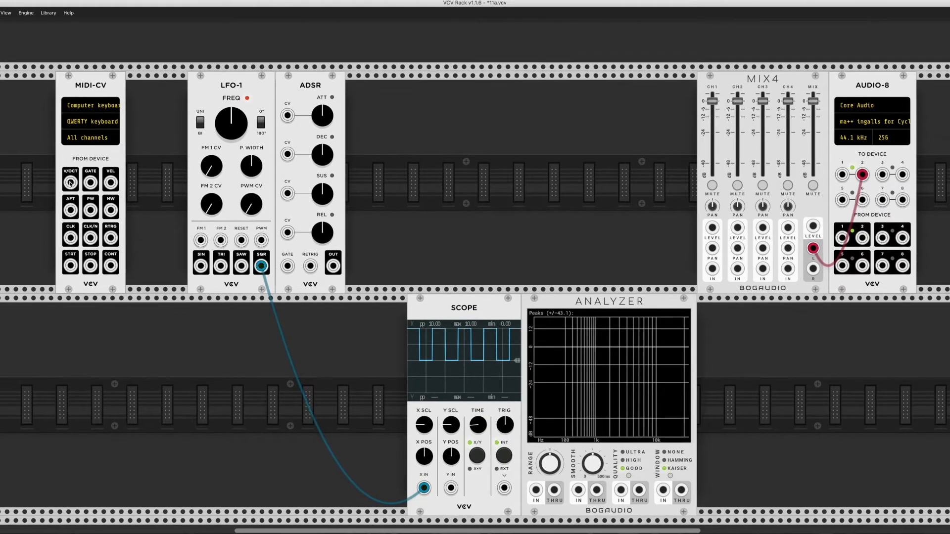
pyautogui.scroll(-5, 70, 183)
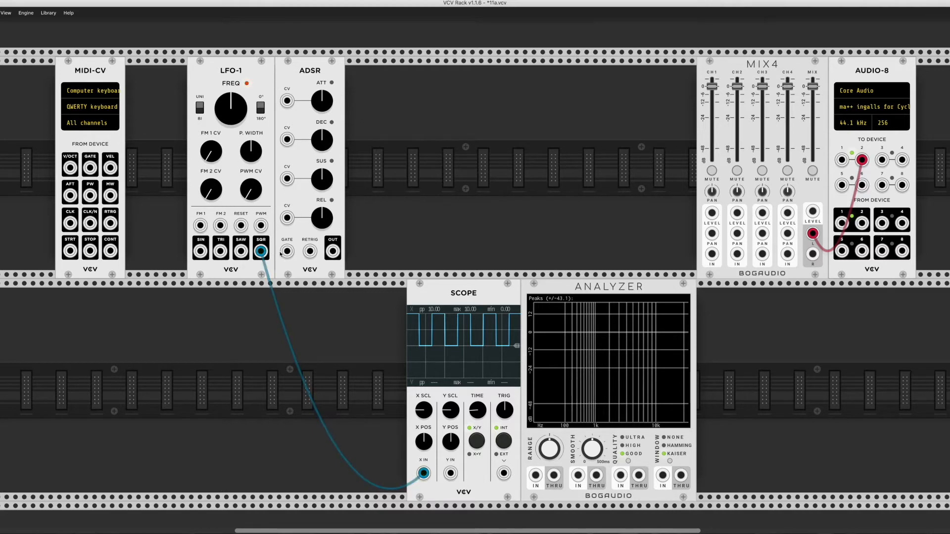
pyautogui.moveTo(261, 253); pyautogui.dragTo(285, 253)
pyautogui.moveTo(315, 98)
pyautogui.moveTo(240, 117); pyautogui.dragTo(240, 140)
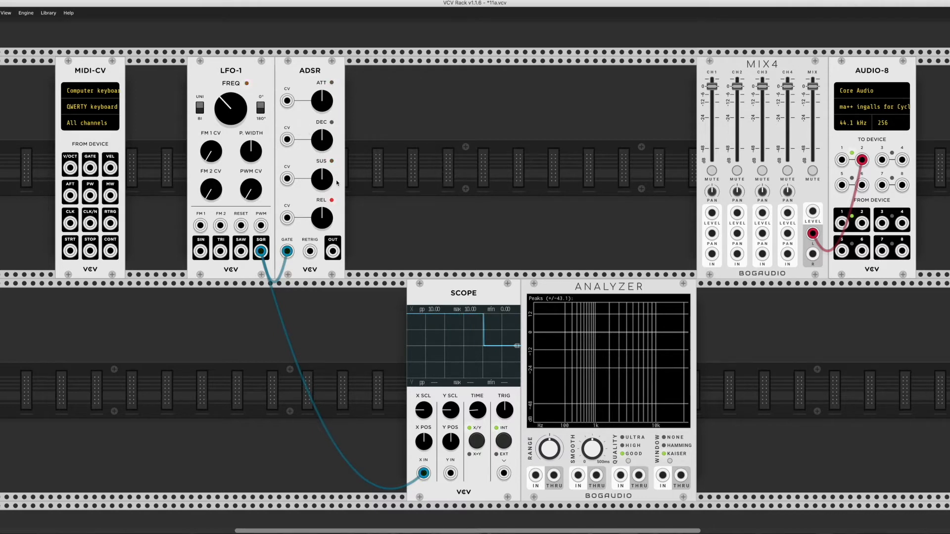
# Lengthen the Scope's time scale to fit more gate cycles, and patch ADSR's output into the Scope's Y input.
pyautogui.moveTo(480, 406); pyautogui.dragTo(479, 452)
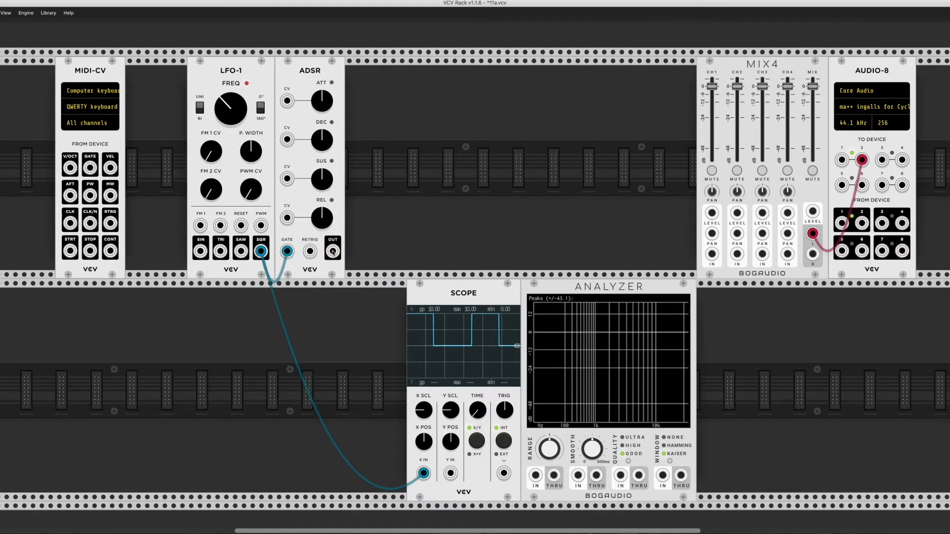
pyautogui.moveTo(332, 253); pyautogui.dragTo(450, 473)
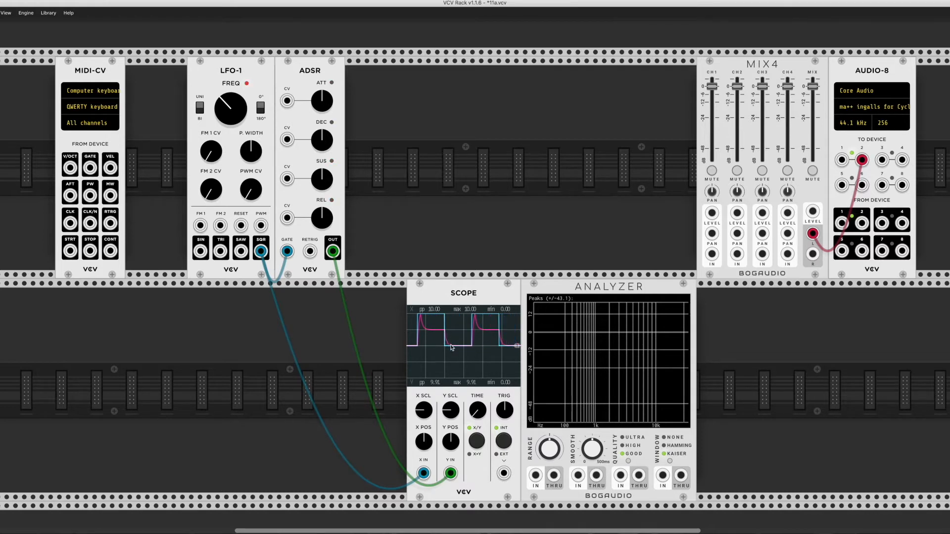
# Raise ADSR's release in stages to lengthen the envelope's tail, and bring it back to a moderately long setting.
pyautogui.moveTo(326, 215)
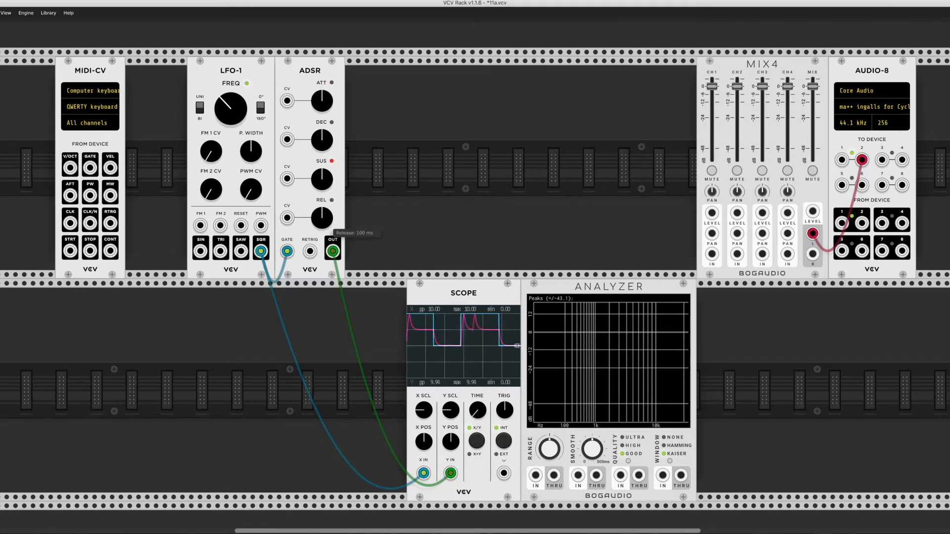
pyautogui.moveTo(326, 215); pyautogui.dragTo(326, 193)
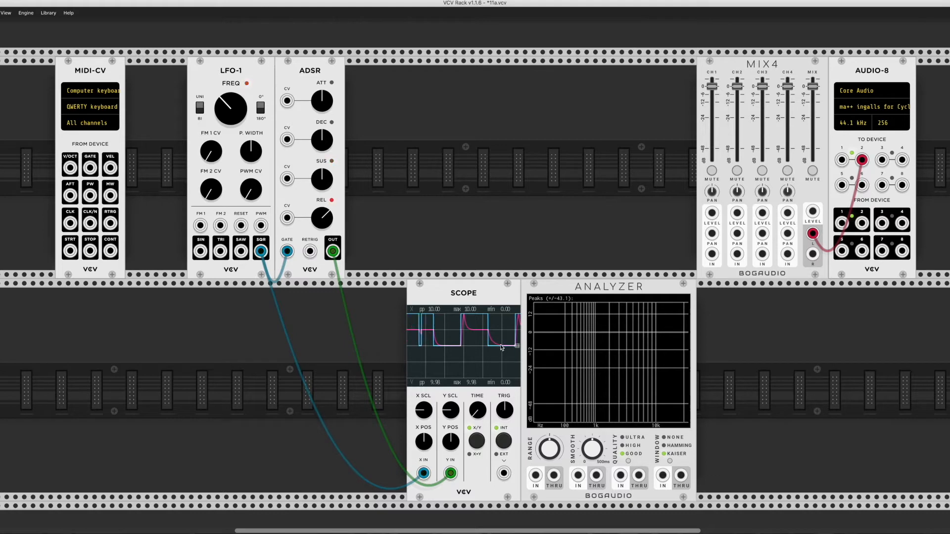
pyautogui.moveTo(322, 218); pyautogui.dragTo(322, 202)
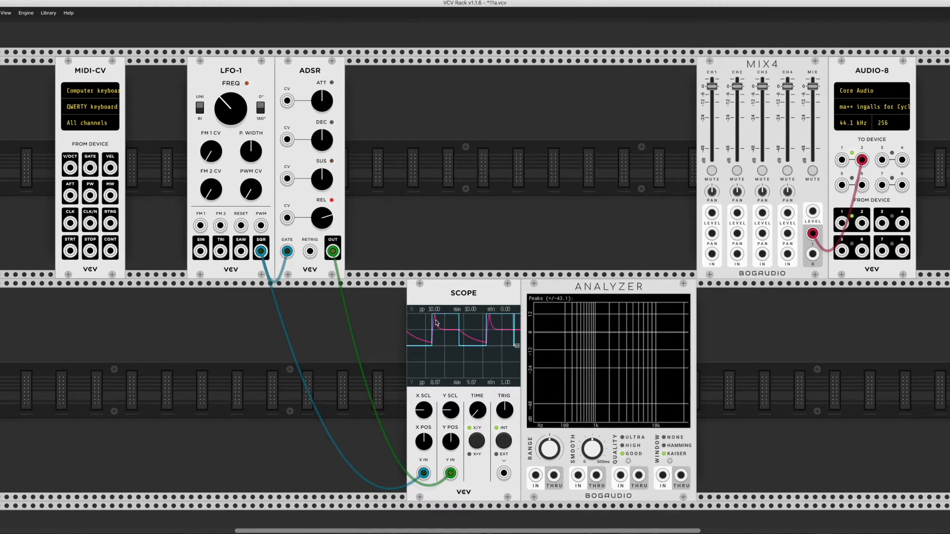
pyautogui.moveTo(322, 218); pyautogui.dragTo(322, 207)
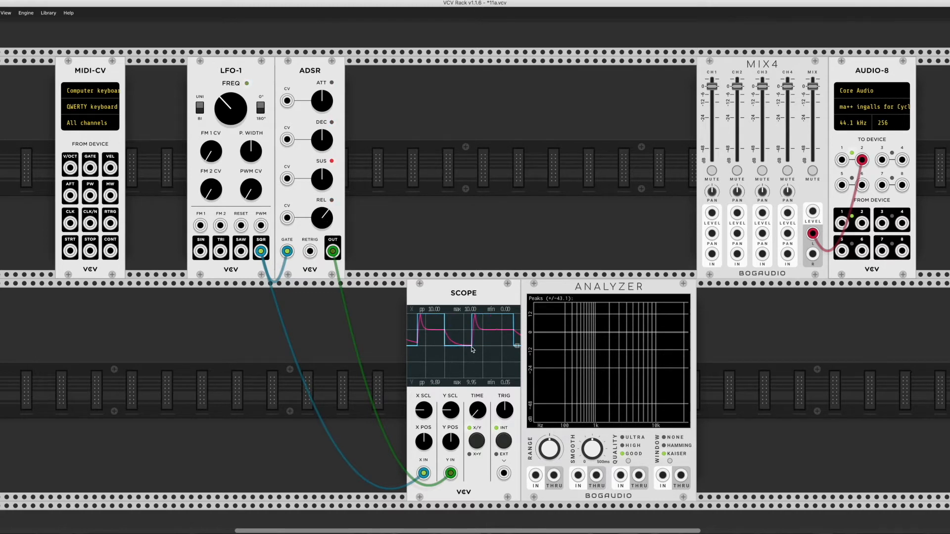
# Lengthen ADSR's attack and sweep its sustain low and high, and return the attack, sustain and release knobs to their centre defaults.
pyautogui.moveTo(322, 101); pyautogui.dragTo(322, 89)
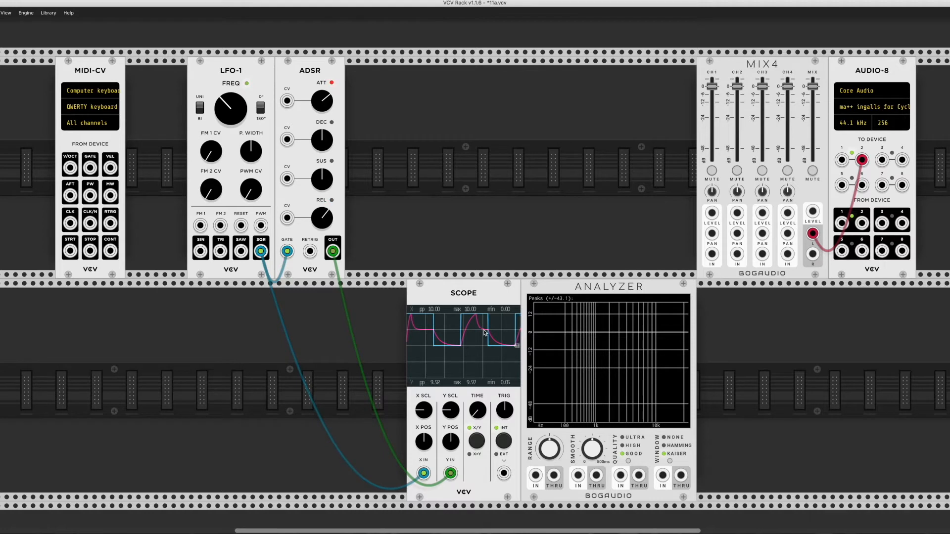
pyautogui.moveTo(321, 103); pyautogui.dragTo(321, 108)
pyautogui.moveTo(321, 179)
pyautogui.mouseDown()
pyautogui.moveTo(321, 188)
pyautogui.moveTo(317, 180)
pyautogui.mouseUp()
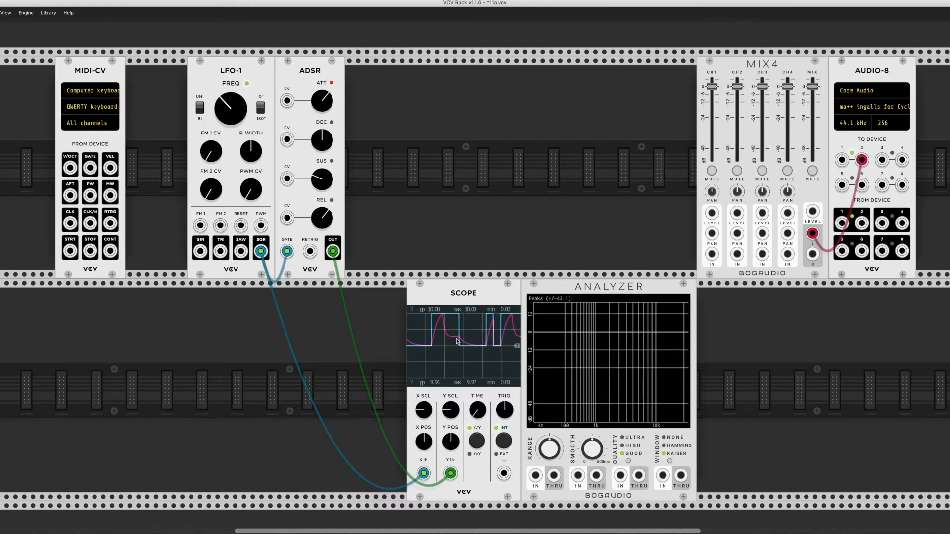
pyautogui.moveTo(322, 190); pyautogui.dragTo(339, 296)
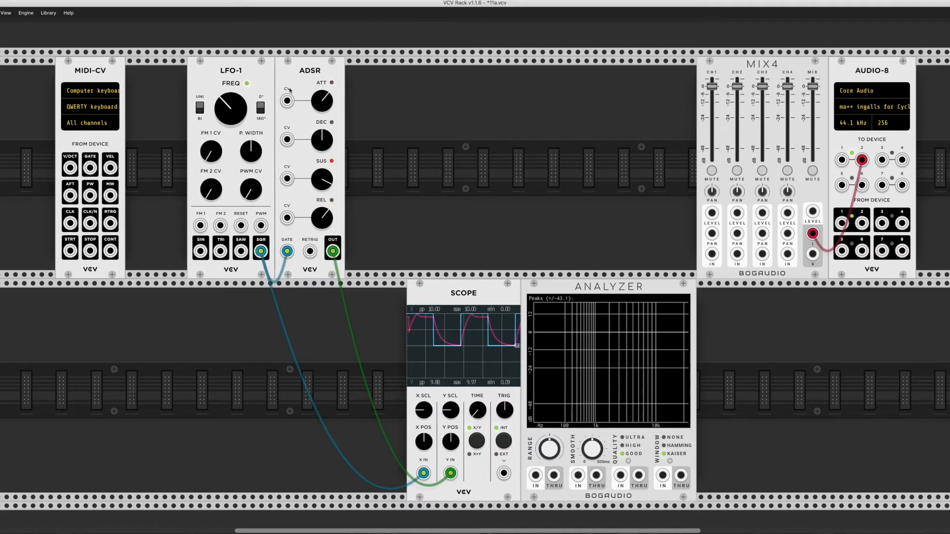
pyautogui.moveTo(322, 181); pyautogui.dragTo(323, 218)
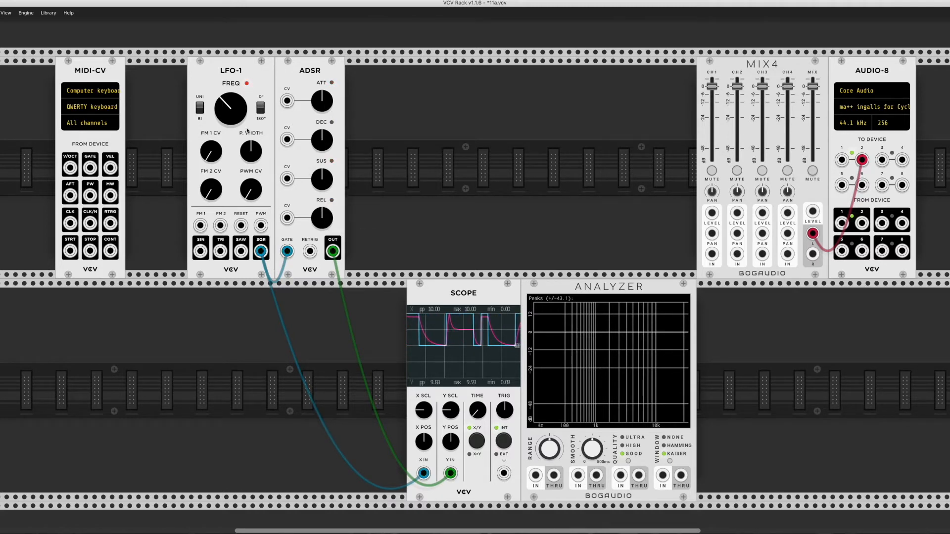
# Raise LFO-1's frequency slightly, and reduce its pulse width to shorten the gates driving the envelope.
pyautogui.moveTo(228, 106)
pyautogui.mouseDown()
pyautogui.moveTo(228, 91)
pyautogui.moveTo(229, 111)
pyautogui.mouseUp()
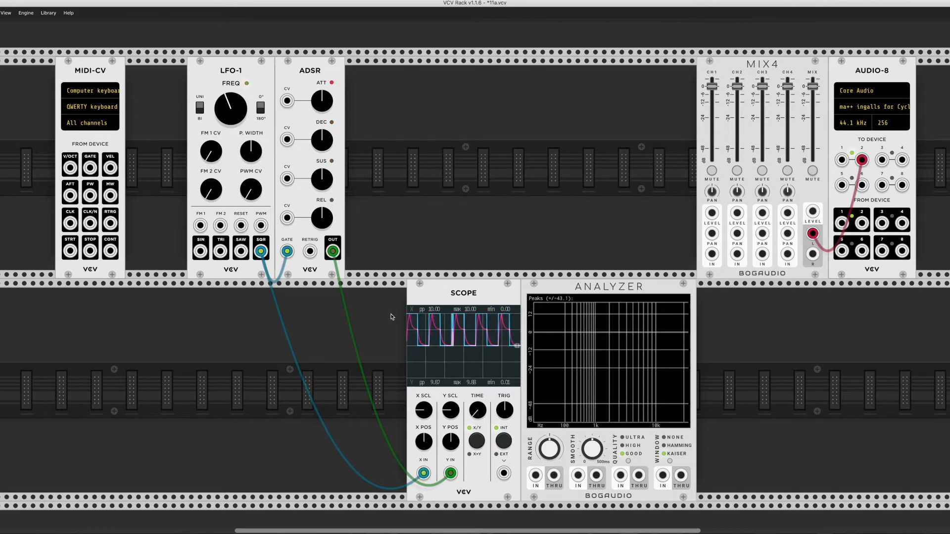
pyautogui.moveTo(256, 156)
pyautogui.moveTo(251, 150); pyautogui.dragTo(251, 159)
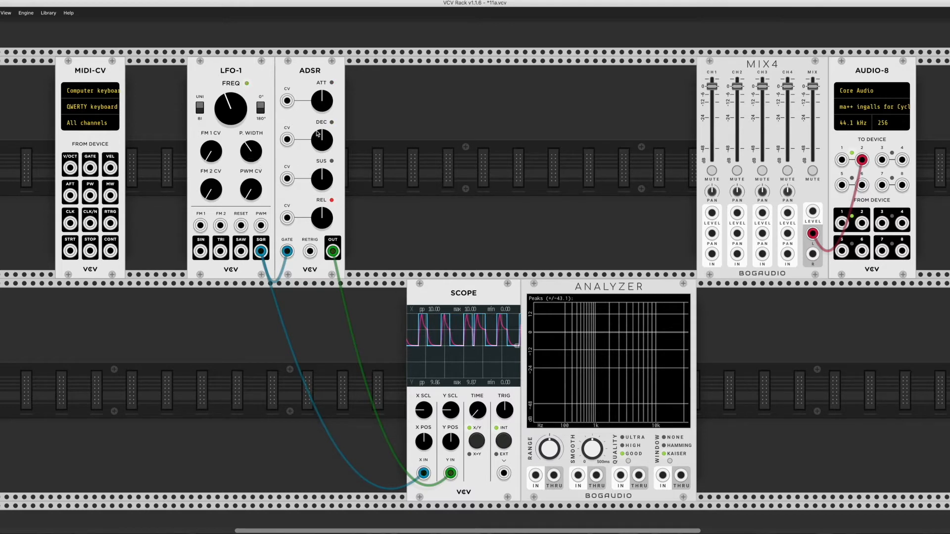
# Shorten ADSR's decay, set its attack to minimum and lengthen its release, and narrow LFO-1's pulse width to brief triggers.
pyautogui.moveTo(319, 140); pyautogui.dragTo(319, 174)
pyautogui.moveTo(322, 115); pyautogui.dragTo(321, 149)
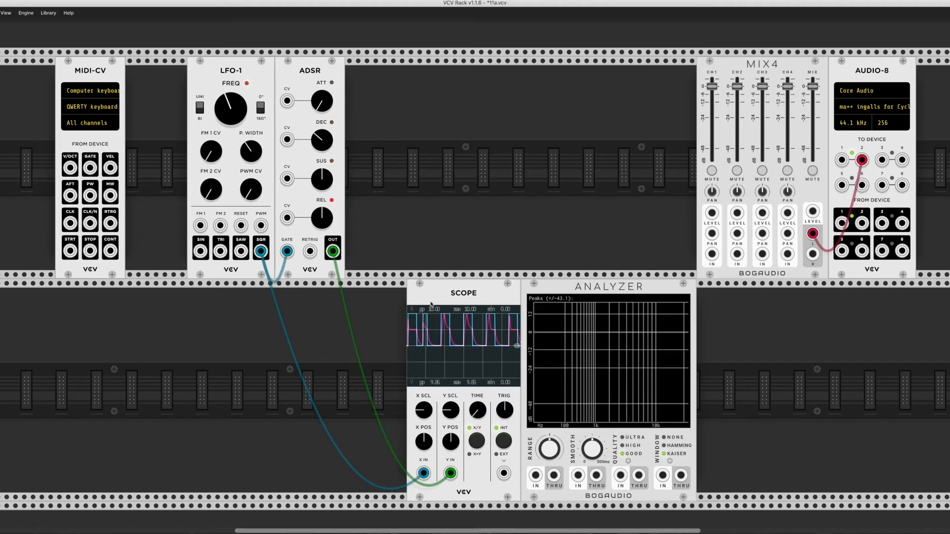
pyautogui.moveTo(323, 219); pyautogui.dragTo(323, 193)
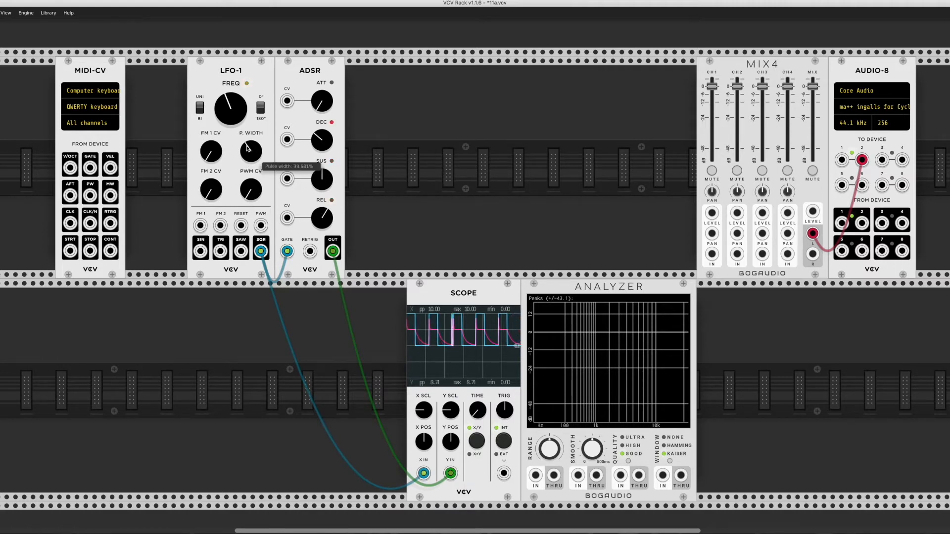
pyautogui.moveTo(247, 149); pyautogui.dragTo(249, 150)
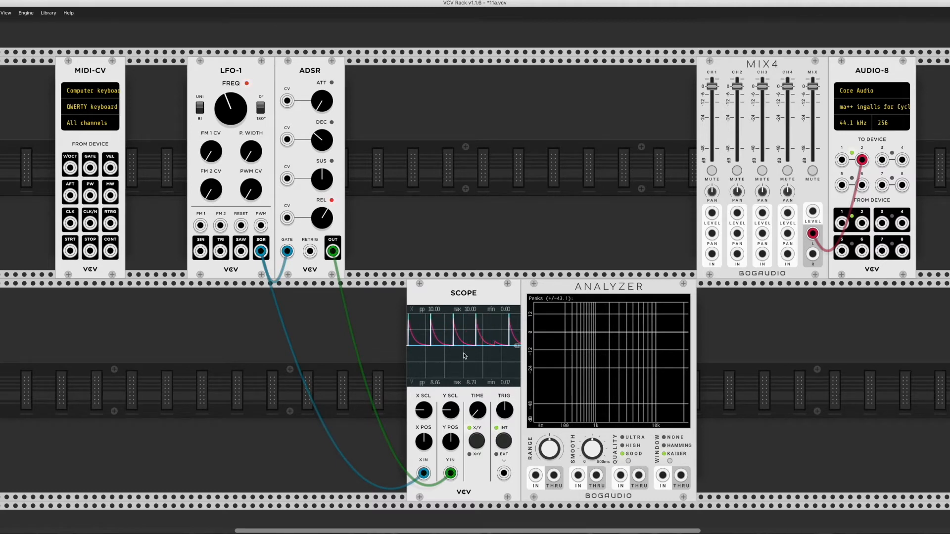
# Reset LFO-1's pulse width to 50% and ADSR's decay, attack and release to their defaults, and adjust LFO-1's frequency slightly.
pyautogui.doubleClick(252, 158)
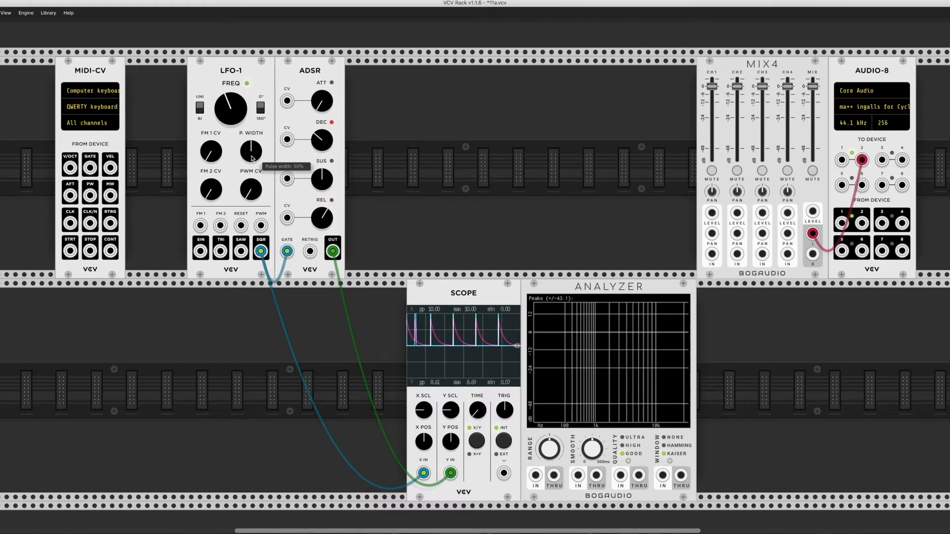
pyautogui.doubleClick(320, 143)
pyautogui.doubleClick(320, 104)
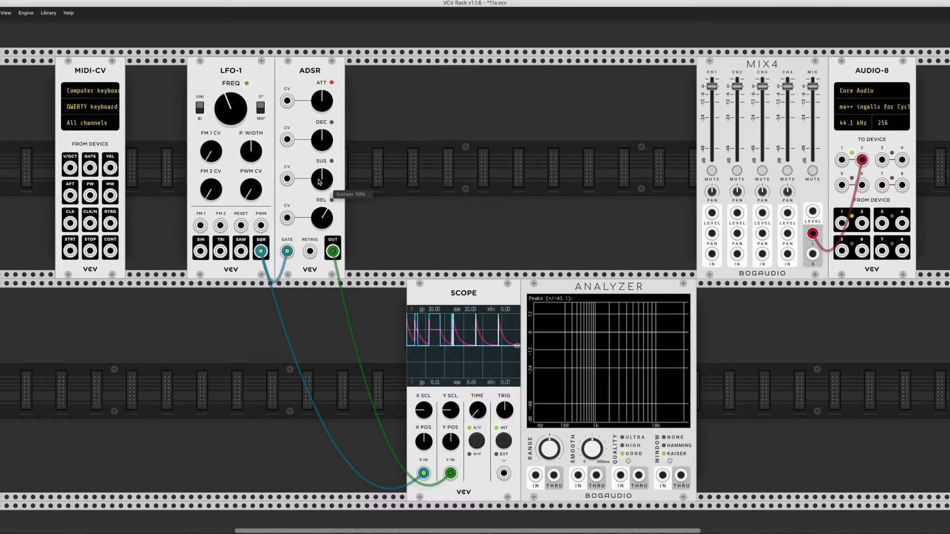
pyautogui.doubleClick(322, 221)
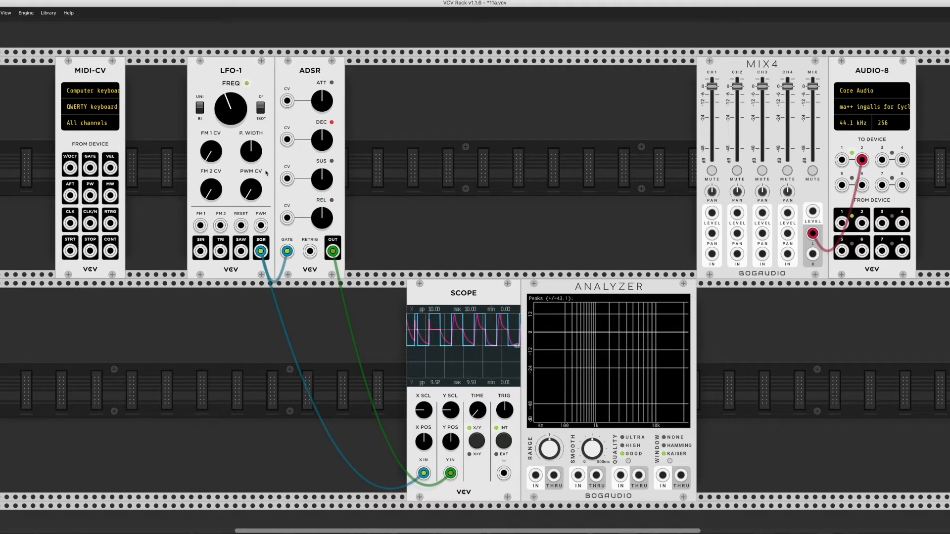
pyautogui.moveTo(236, 113); pyautogui.dragTo(236, 117)
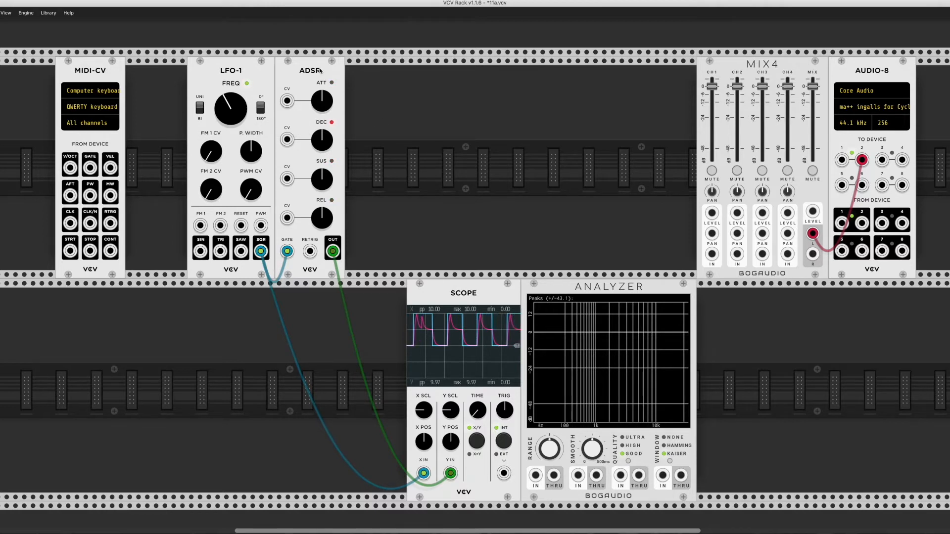
# Add a VCV VCA module to the upper row and place it directly beside ADSR.
pyautogui.rightClick(397, 113)
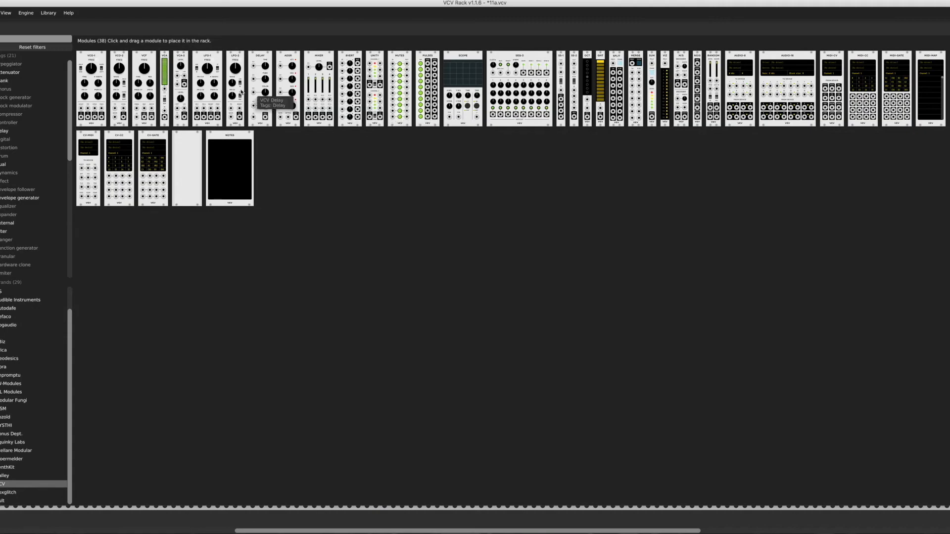
pyautogui.press('Escape')
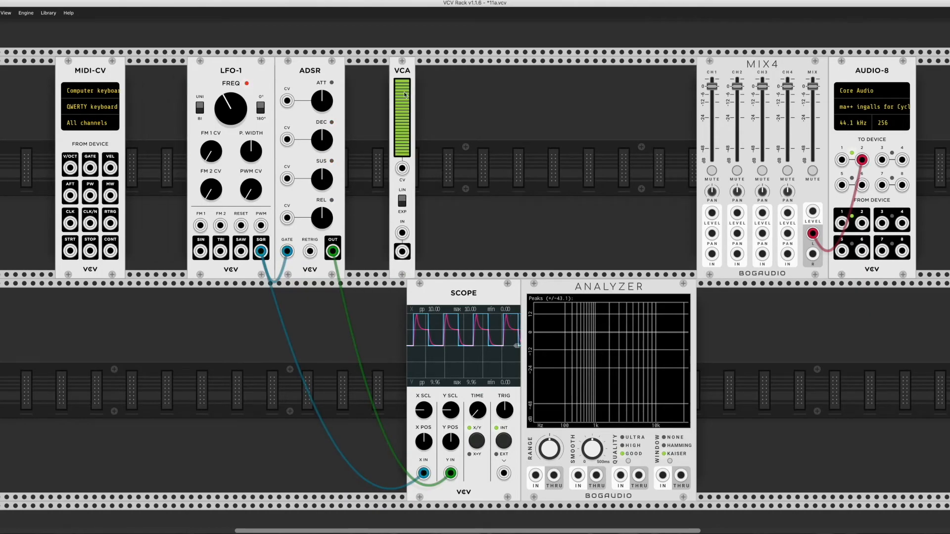
pyautogui.moveTo(405, 94); pyautogui.dragTo(361, 94)
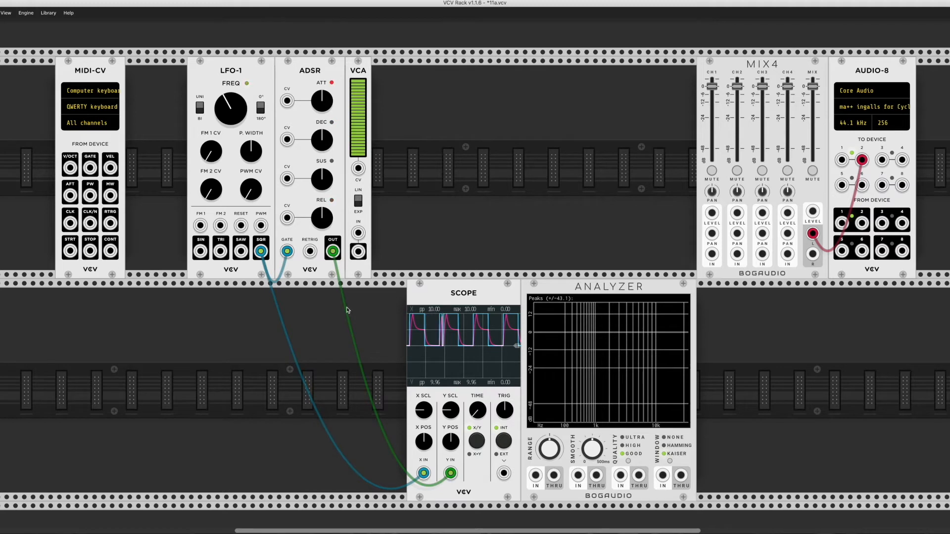
# Patch a second cable from ADSR's output into the VCA's CV input, and lower the VCA's level and return it to full.
pyautogui.keyDown('super'); pyautogui.click(333, 249); pyautogui.keyUp('super')
pyautogui.moveTo(334, 249); pyautogui.dragTo(358, 170)
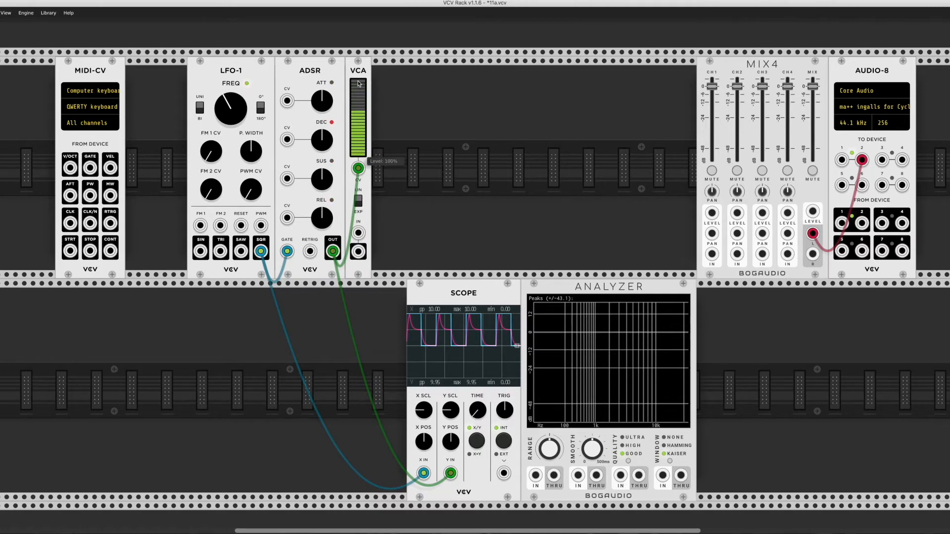
pyautogui.moveTo(360, 85); pyautogui.dragTo(360, 115)
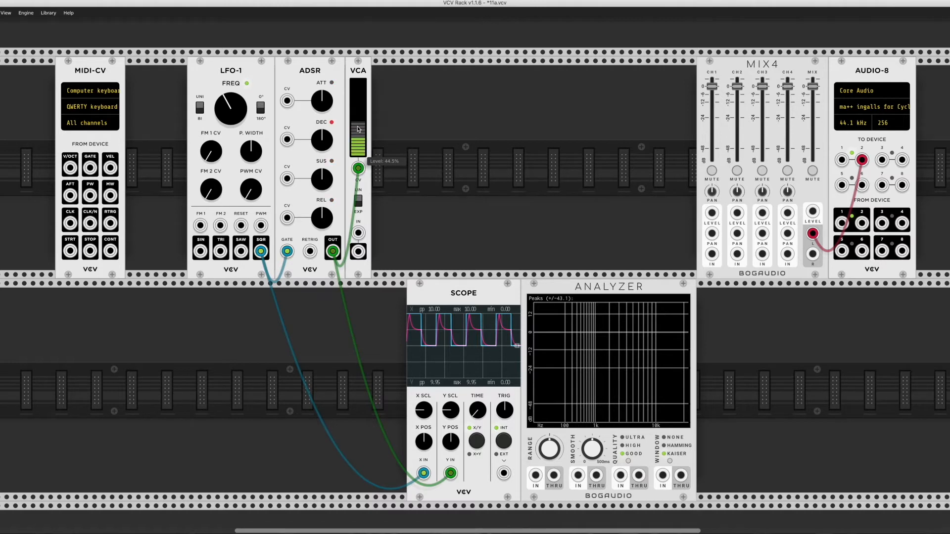
pyautogui.moveTo(358, 144); pyautogui.dragTo(358, 102)
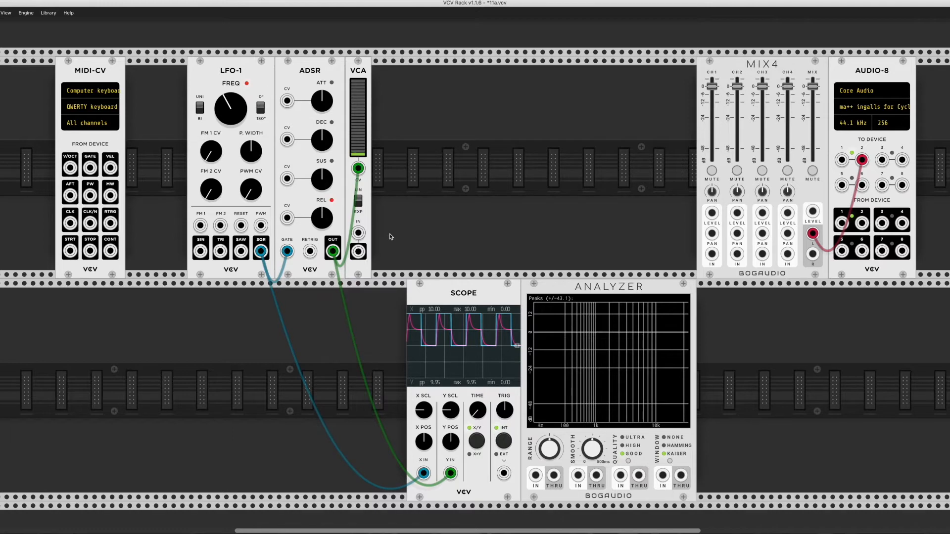
# Add a VCO-1 module and place it directly after the VCA.
pyautogui.rightClick(464, 151)
pyautogui.click(99, 58)
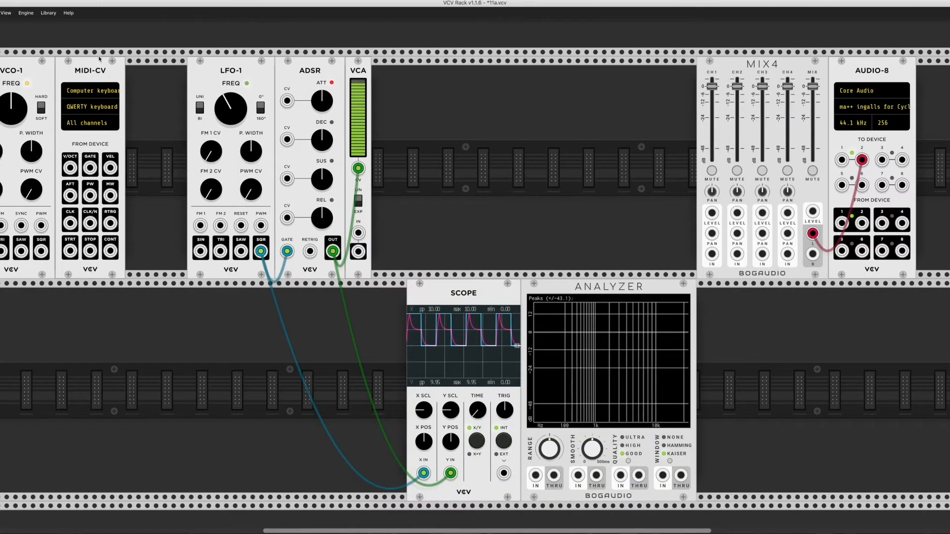
pyautogui.moveTo(25, 70); pyautogui.dragTo(429, 73)
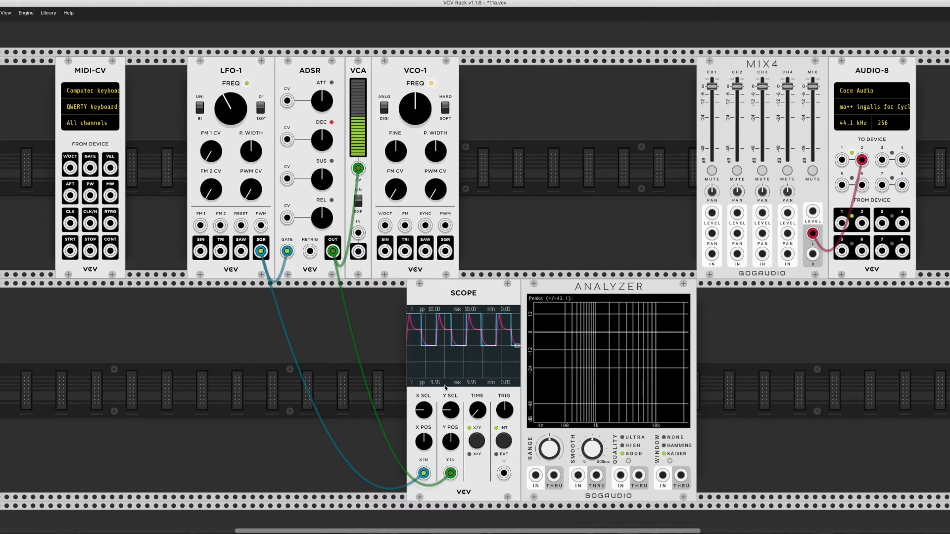
# Move the VCA to the far side of VCO-1, and route VCO-1's triangle output through it into MIX4's channel 1 input.
pyautogui.click(407, 254)
pyautogui.click(407, 254)
pyautogui.click(407, 255)
pyautogui.moveTo(407, 254); pyautogui.dragTo(711, 255)
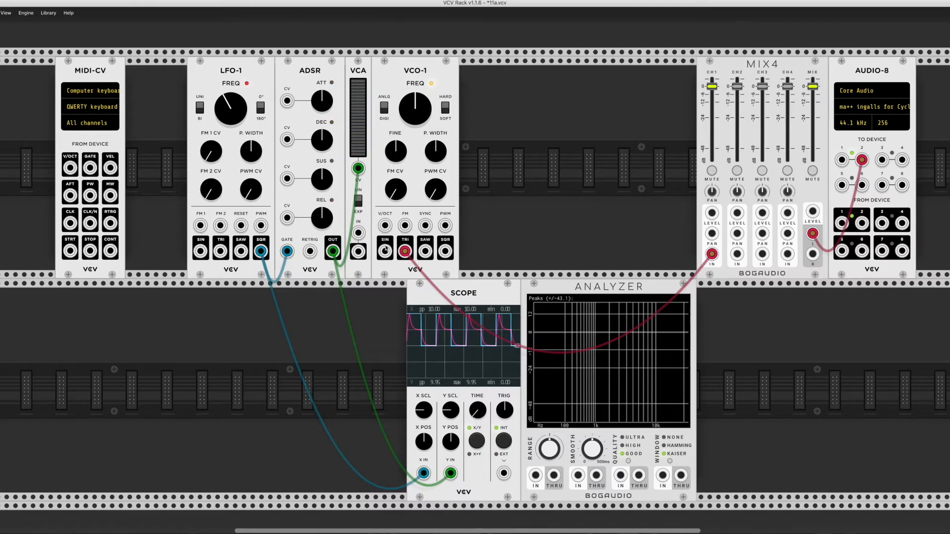
pyautogui.moveTo(366, 63); pyautogui.dragTo(479, 64)
pyautogui.moveTo(711, 254)
pyautogui.mouseDown()
pyautogui.moveTo(473, 233)
pyautogui.moveTo(472, 277)
pyautogui.moveTo(692, 275)
pyautogui.moveTo(714, 256)
pyautogui.mouseUp()
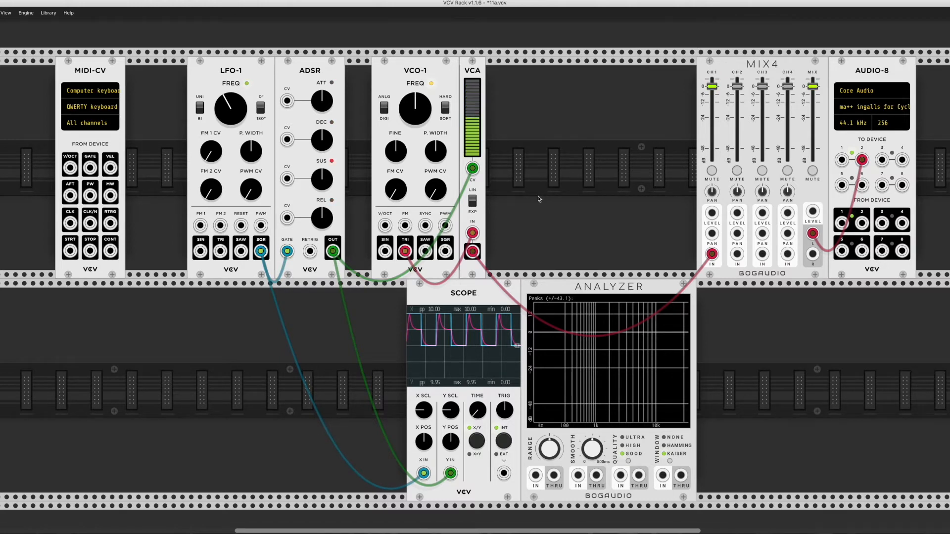
# Shape ADSR's envelope with minimum attack, a lower sustain, and a longer decay and release.
pyautogui.moveTo(321, 101)
pyautogui.mouseDown()
pyautogui.moveTo(321, 118)
pyautogui.moveTo(320, 97)
pyautogui.mouseUp()
pyautogui.moveTo(322, 218)
pyautogui.mouseDown()
pyautogui.moveTo(321, 204)
pyautogui.moveTo(324, 222)
pyautogui.mouseUp()
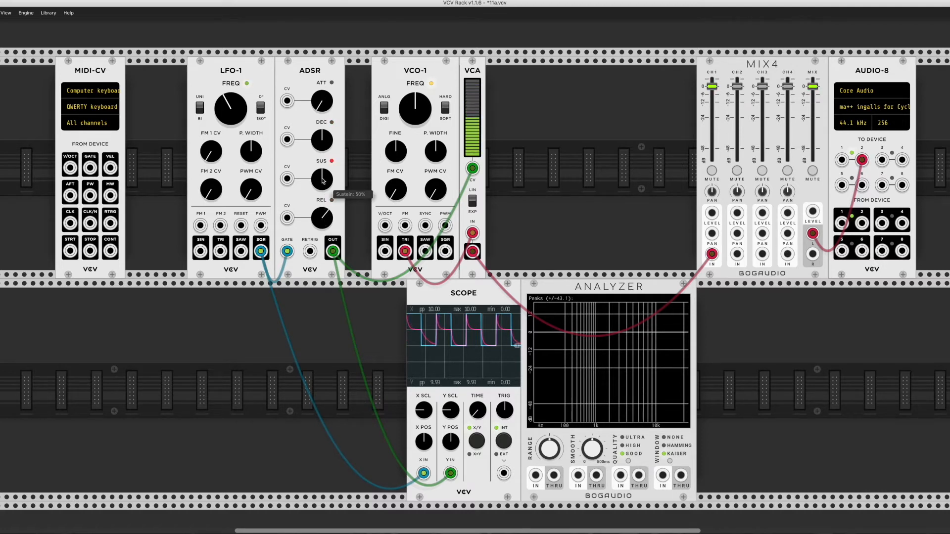
pyautogui.moveTo(322, 179); pyautogui.dragTo(322, 181)
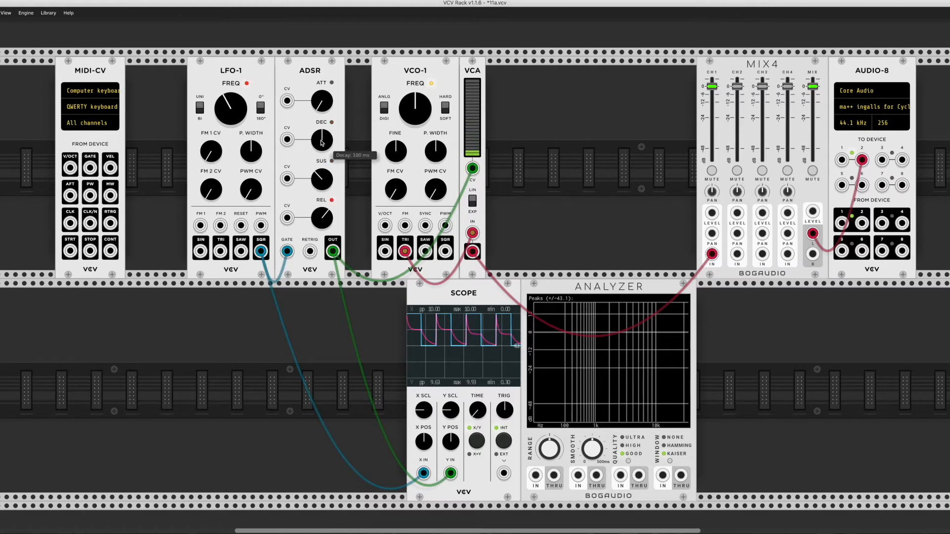
pyautogui.moveTo(322, 143); pyautogui.dragTo(321, 141)
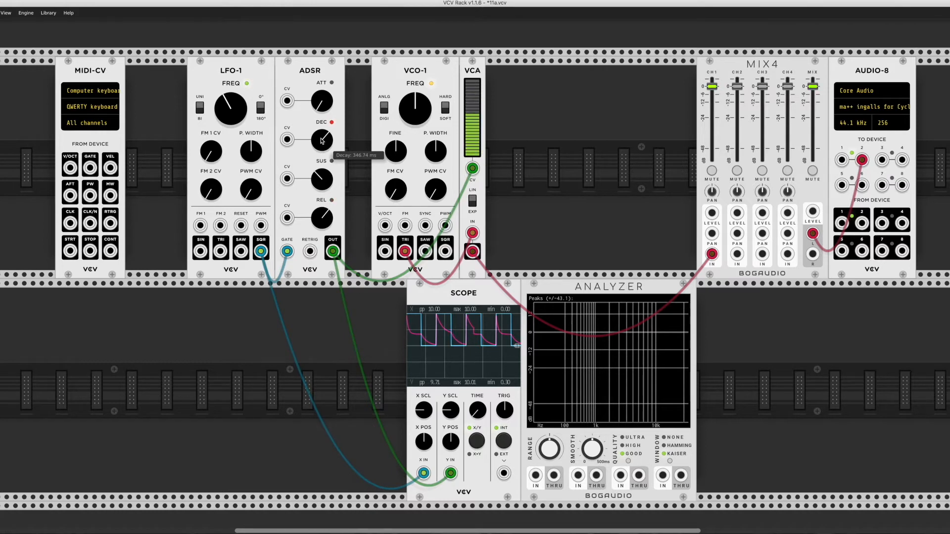
pyautogui.moveTo(322, 141); pyautogui.dragTo(321, 143)
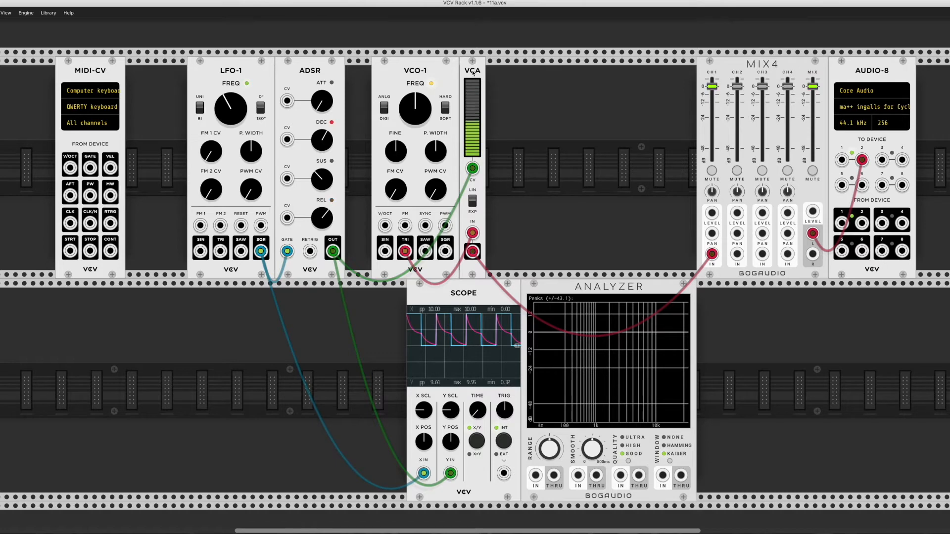
pyautogui.rightClick(525, 117)
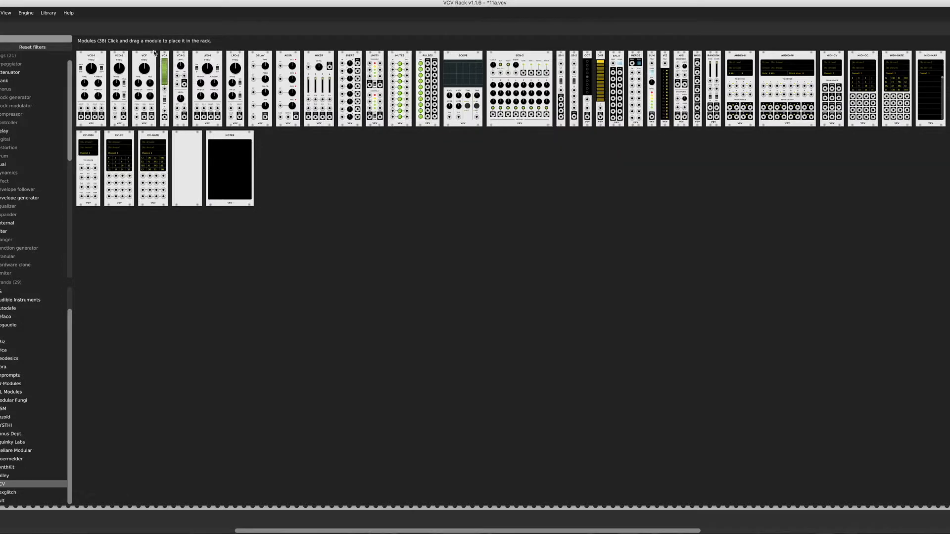
pyautogui.moveTo(319, 62); pyautogui.dragTo(540, 269)
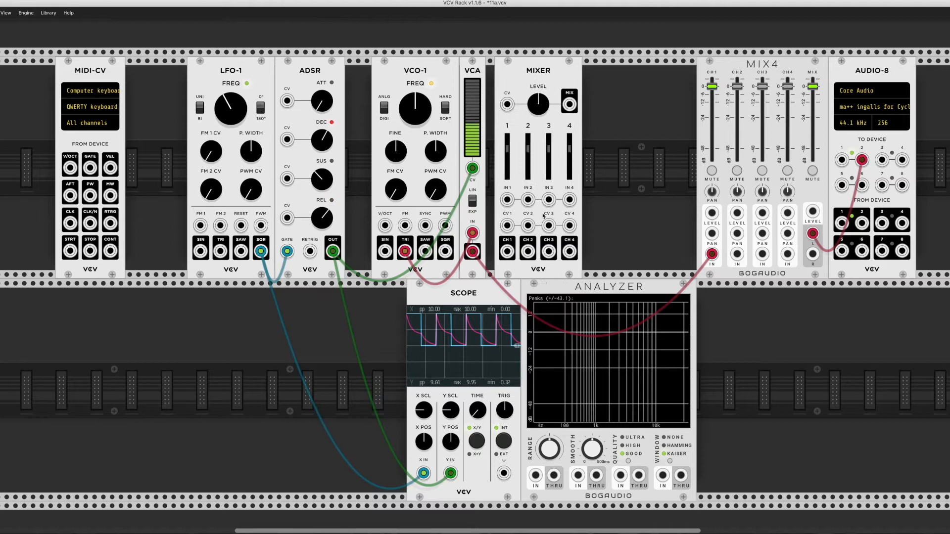
pyautogui.moveTo(473, 233); pyautogui.dragTo(507, 200)
pyautogui.moveTo(472, 251); pyautogui.dragTo(507, 251)
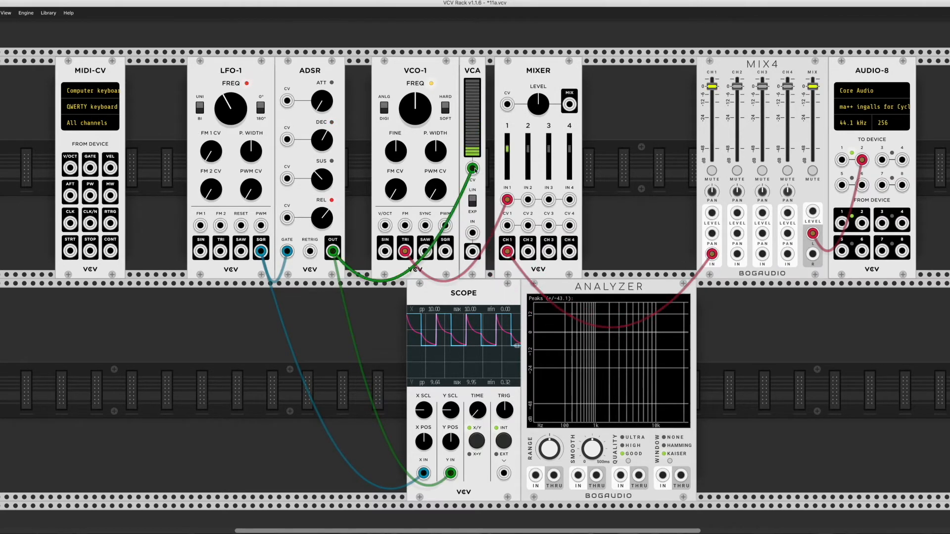
# Move the envelope cable from the VCA's CV input to the Mixer's CV 1 input, and try channel 1's level slider and reset it.
pyautogui.moveTo(472, 168); pyautogui.dragTo(506, 226)
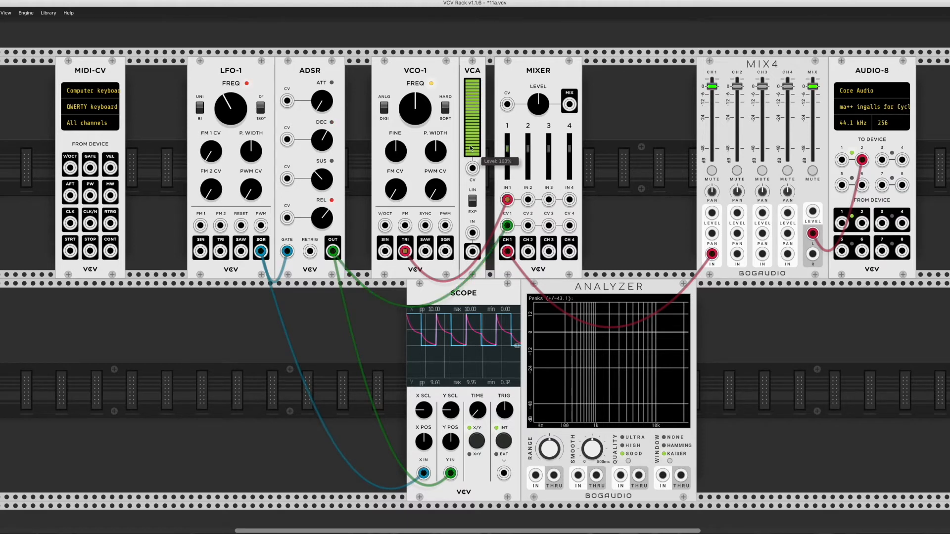
pyautogui.moveTo(508, 152); pyautogui.dragTo(507, 152)
pyautogui.doubleClick(507, 151)
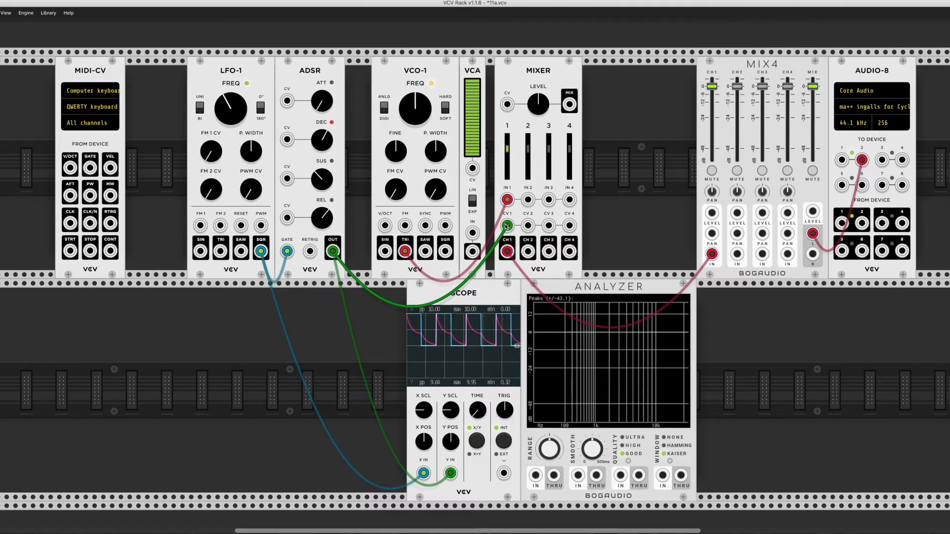
# Return the Mixer's audio and envelope cables to the matching VCA jacks, and remove the Mixer module.
pyautogui.moveTo(507, 199); pyautogui.dragTo(473, 232)
pyautogui.moveTo(507, 226); pyautogui.dragTo(472, 168)
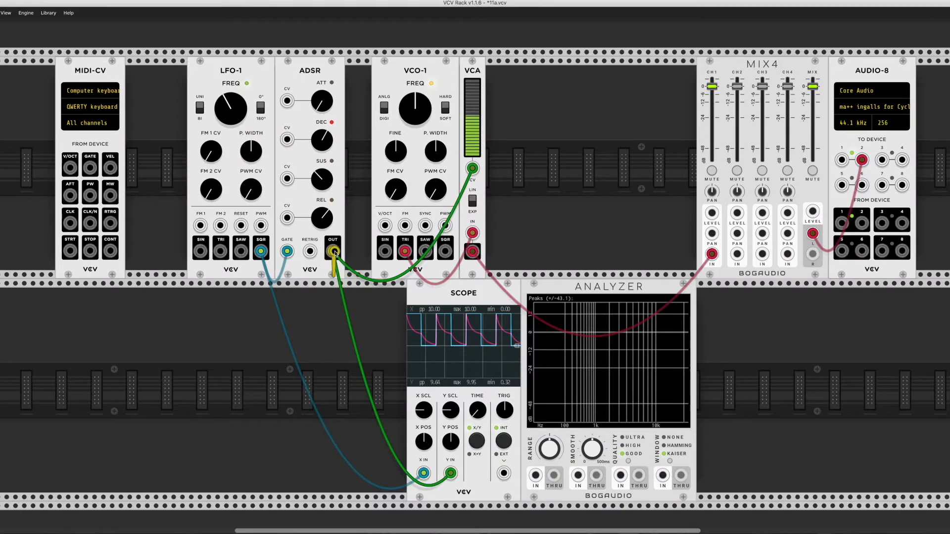
# Patch ADSR's output into VCO-1's FM input, and return ADSR's knobs to their defaults.
pyautogui.moveTo(335, 253); pyautogui.dragTo(404, 227)
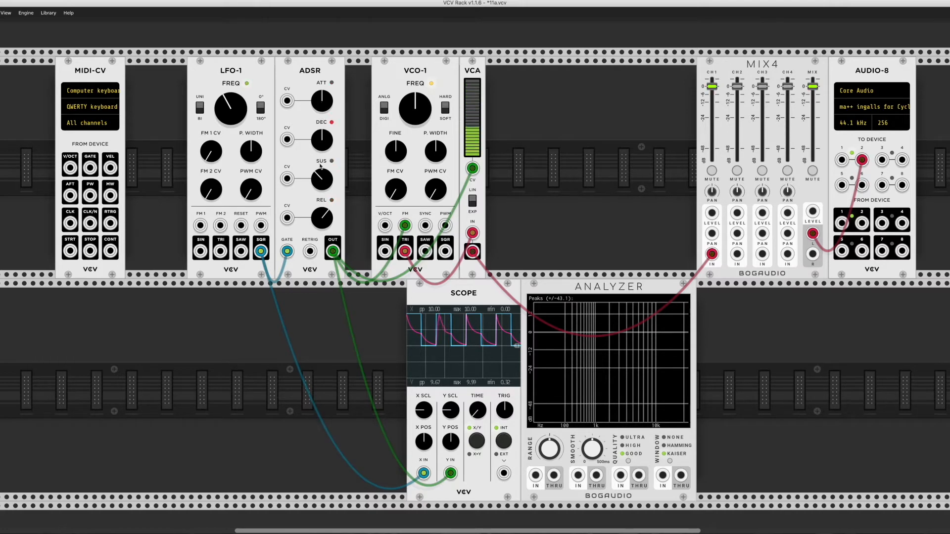
pyautogui.doubleClick(323, 217)
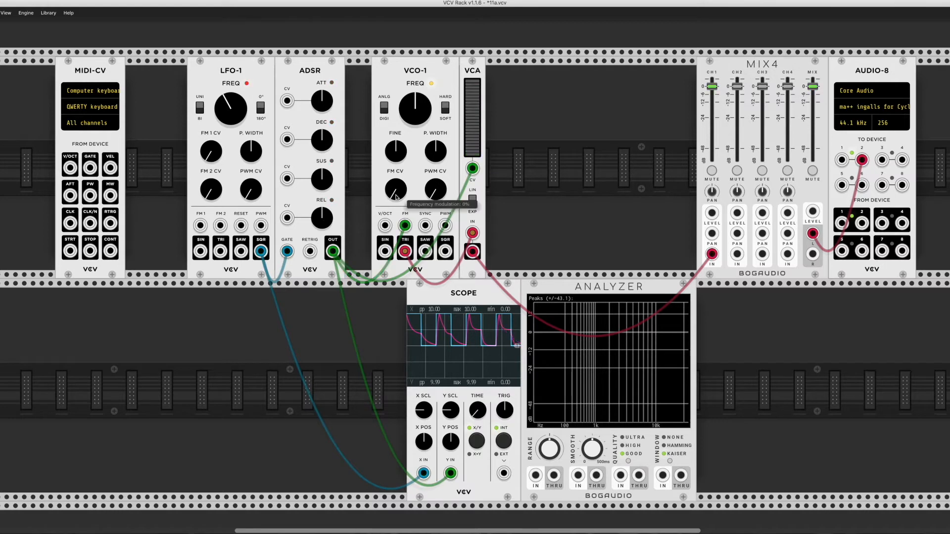
# Raise VCO-1's FM CV amount to about 37% and then higher, and bring it back to a low setting.
pyautogui.moveTo(396, 189); pyautogui.dragTo(396, 175)
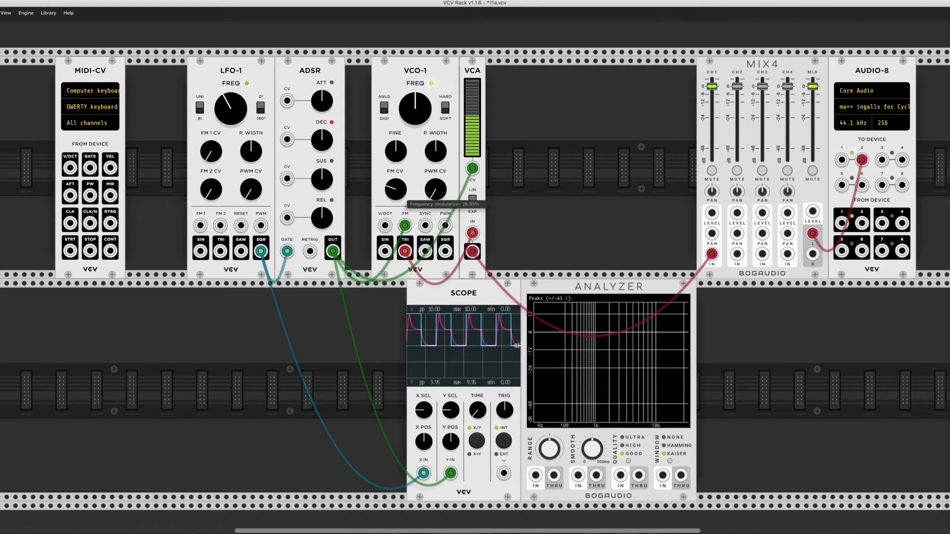
pyautogui.moveTo(396, 174); pyautogui.dragTo(395, 157)
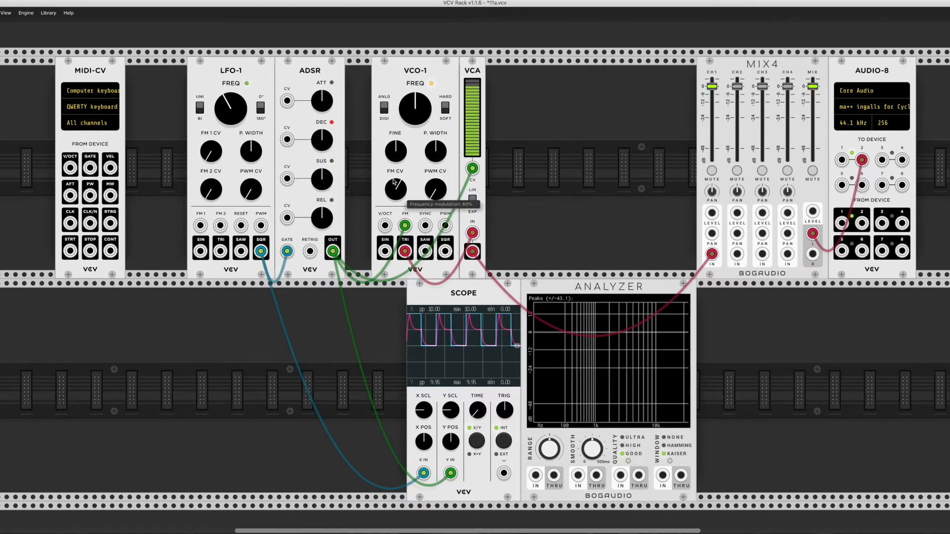
pyautogui.moveTo(400, 177)
pyautogui.mouseDown()
pyautogui.moveTo(401, 200)
pyautogui.moveTo(396, 188)
pyautogui.mouseUp()
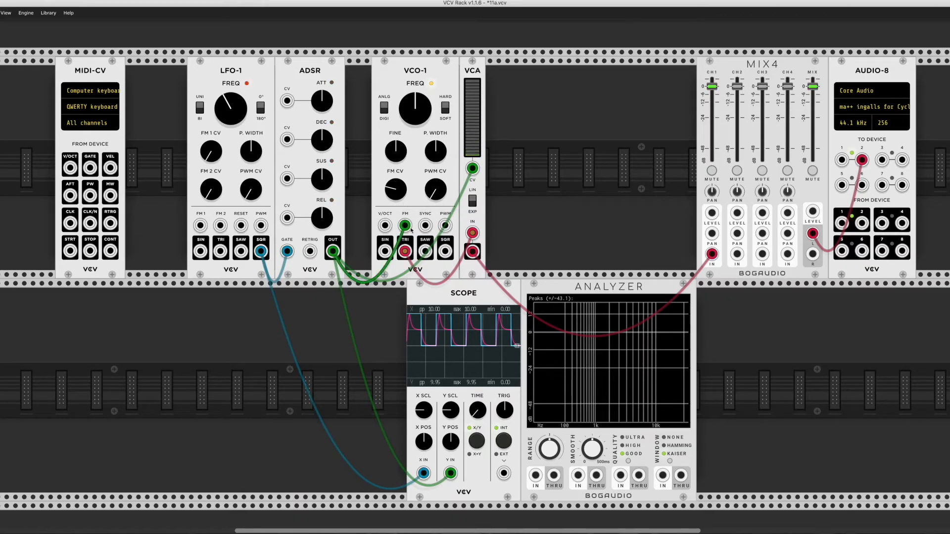
# Disconnect the envelope cable from VCO-1's FM input, keeping ADSR patched to the VCA and the Scope.
pyautogui.moveTo(405, 225); pyautogui.dragTo(356, 223)
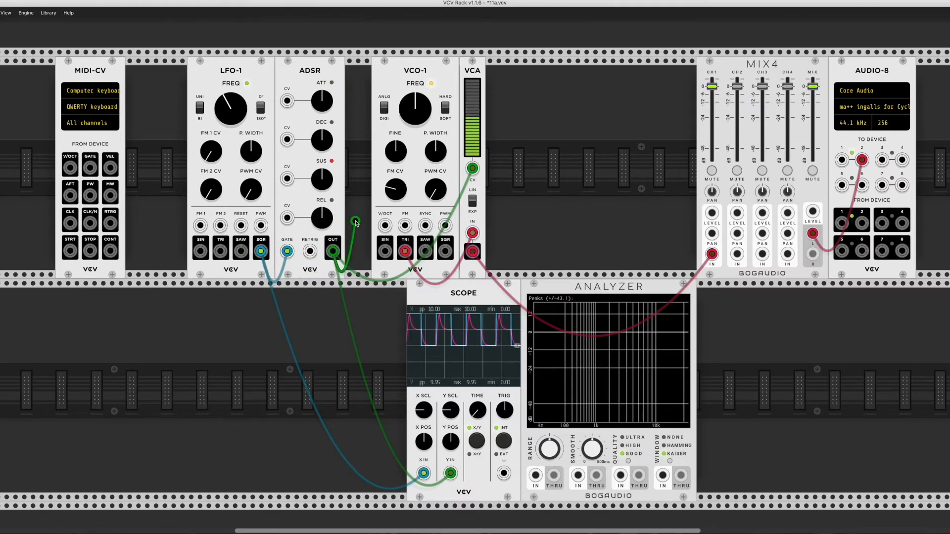
pyautogui.moveTo(356, 222); pyautogui.dragTo(354, 243)
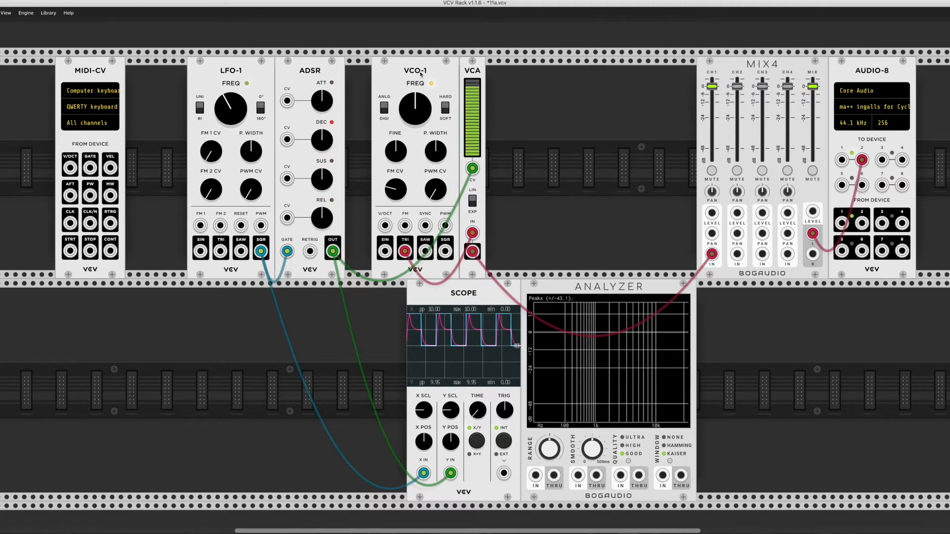
# Add a Noise module to the rack and place it in the upper row, a short gap after MIDI-CV.
pyautogui.press('Return')
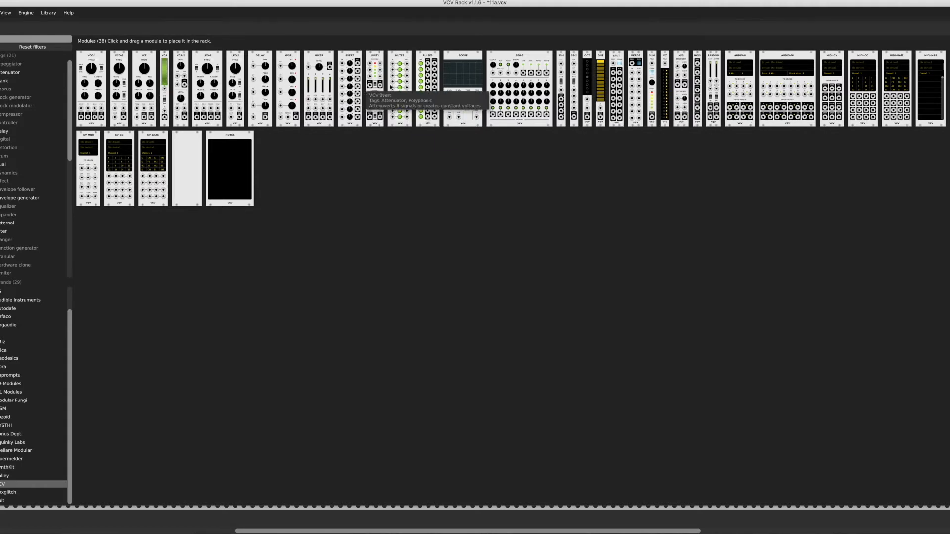
pyautogui.click(695, 55)
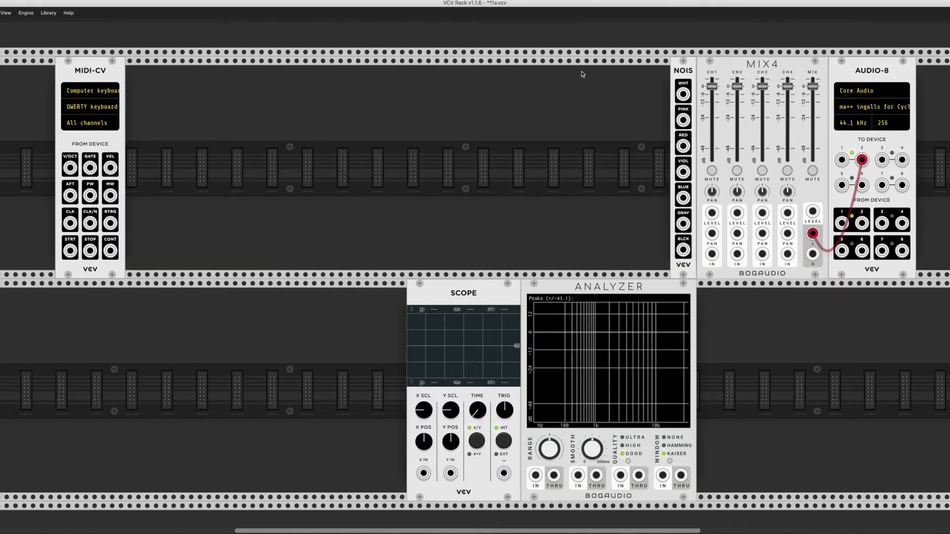
pyautogui.moveTo(680, 72); pyautogui.dragTo(210, 105)
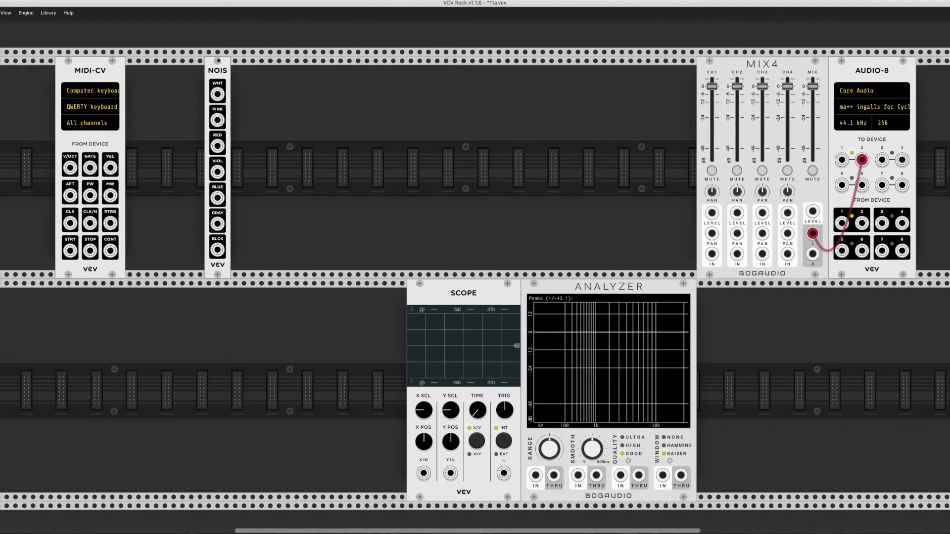
# Patch Noise's white output through the Analyzer's first In and Thru into MIX4 channel 1, and shift Analyzer and Scope closer to Noise.
pyautogui.moveTo(219, 94); pyautogui.dragTo(535, 475)
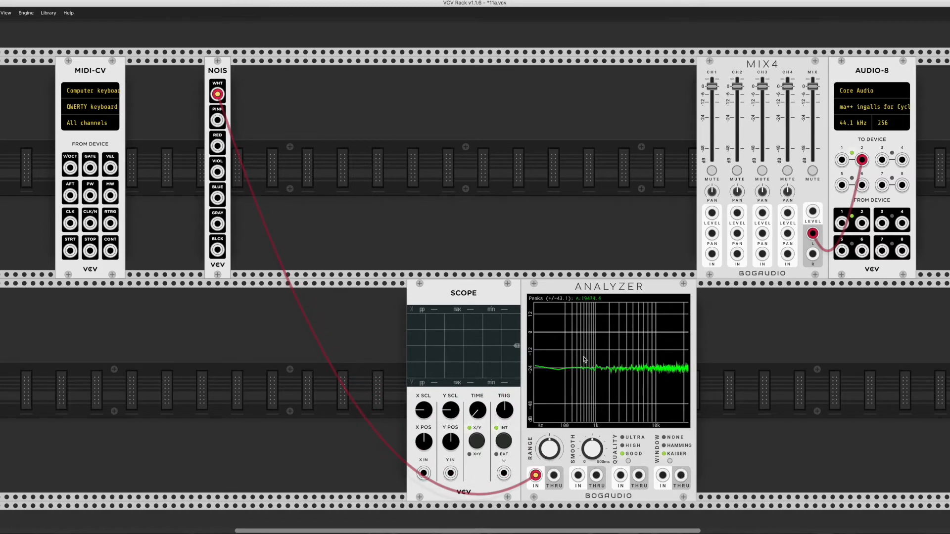
pyautogui.moveTo(555, 476); pyautogui.dragTo(712, 253)
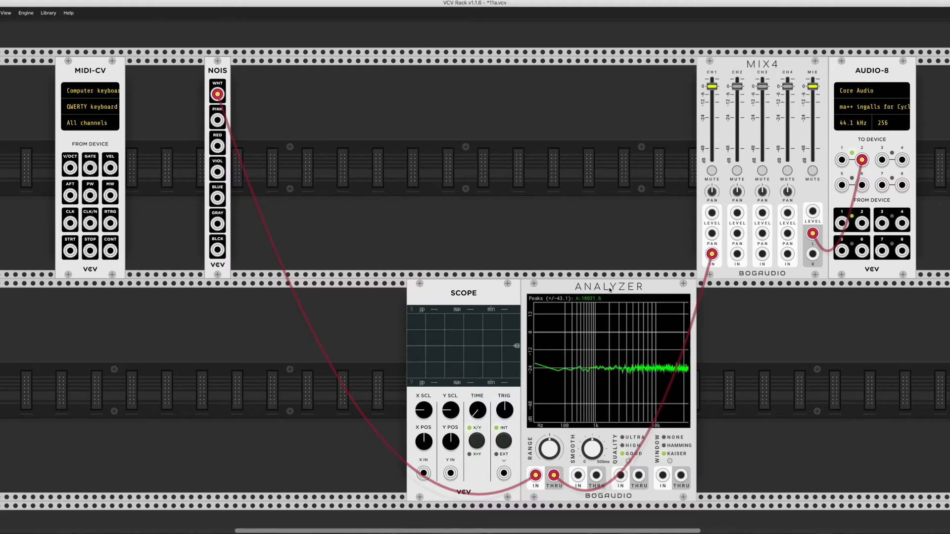
pyautogui.moveTo(595, 288); pyautogui.dragTo(524, 288)
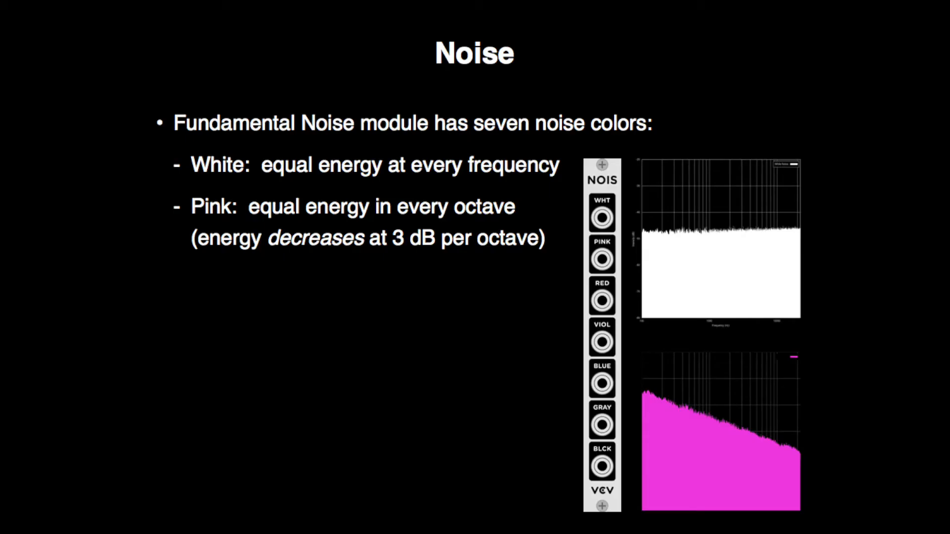
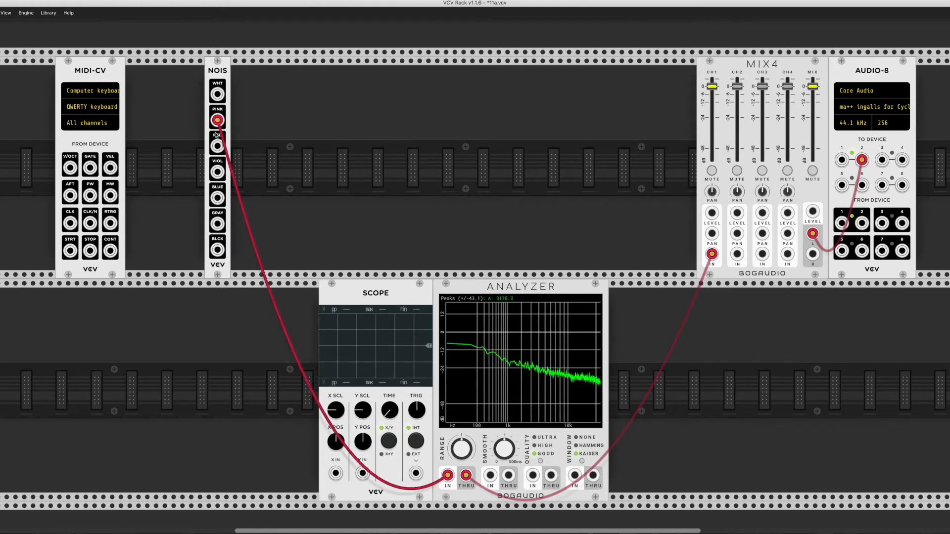
# Move the Analyzer's noise cable from the pink output to red, violet, blue and gray in turn, comparing their spectra.
pyautogui.moveTo(220, 122); pyautogui.dragTo(218, 145)
pyautogui.moveTo(469, 337)
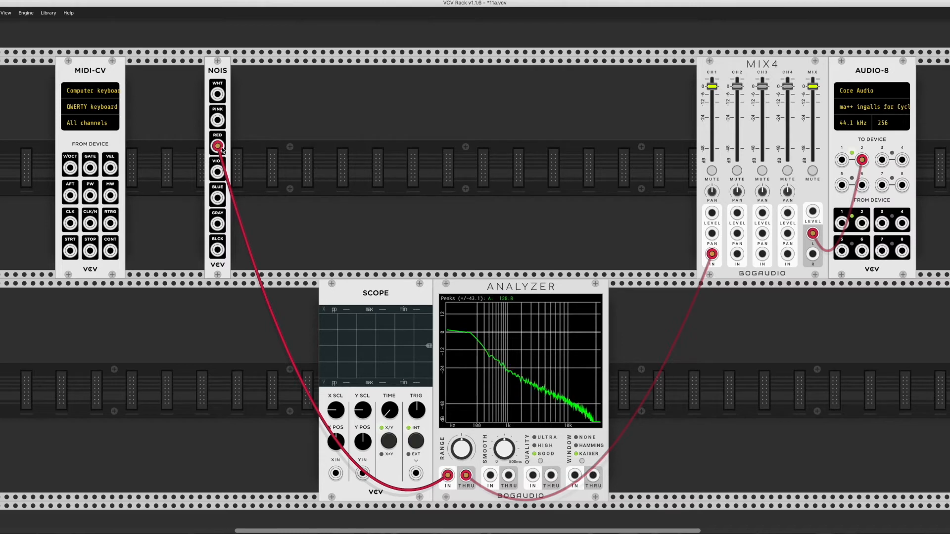
pyautogui.moveTo(220, 148); pyautogui.dragTo(218, 173)
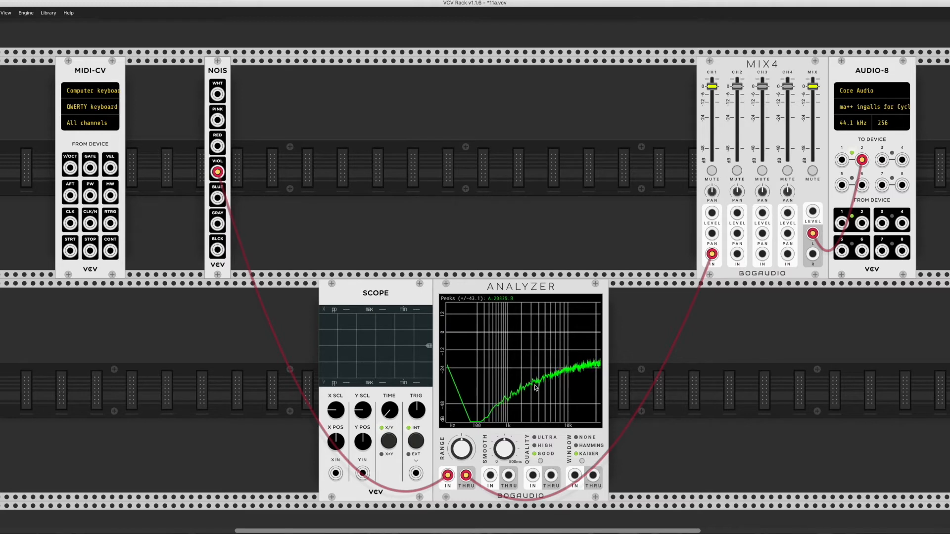
pyautogui.moveTo(217, 172); pyautogui.dragTo(217, 198)
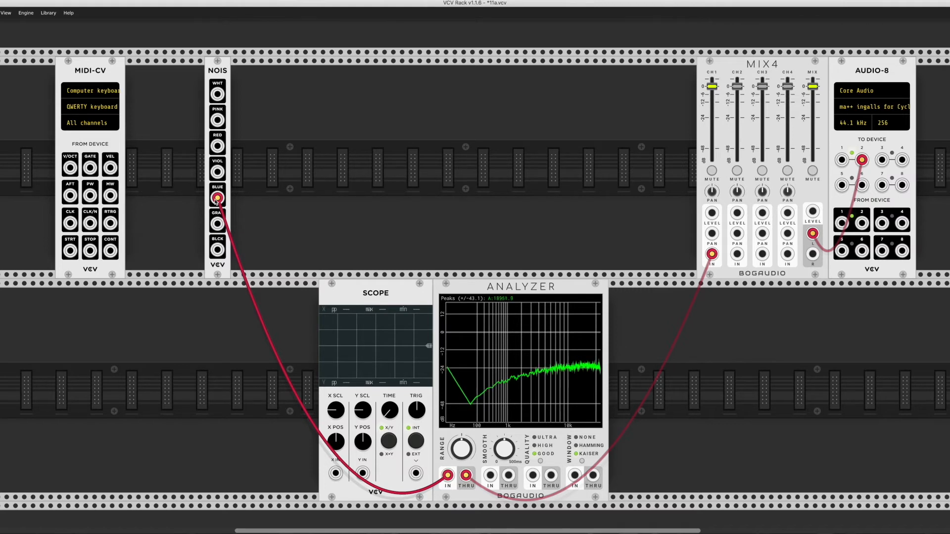
pyautogui.moveTo(217, 197); pyautogui.dragTo(217, 225)
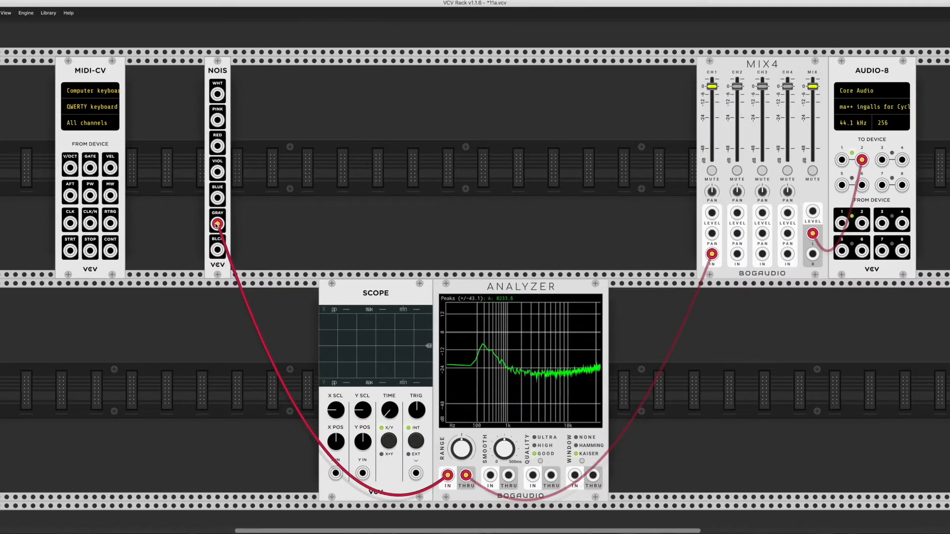
# Compare the pink and gray noise outputs again, try the black output, and disconnect Noise from the Analyzer.
pyautogui.moveTo(217, 224); pyautogui.dragTo(219, 121)
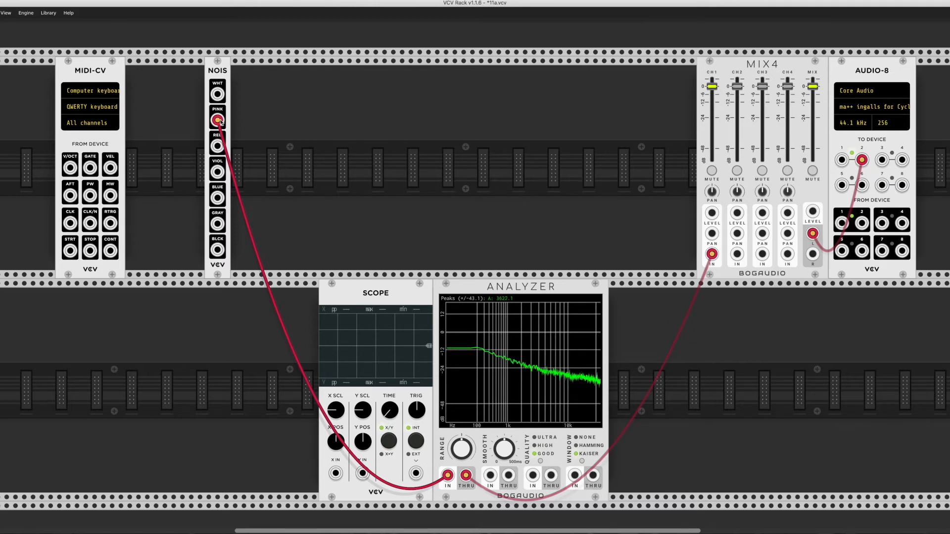
pyautogui.moveTo(218, 120); pyautogui.dragTo(217, 223)
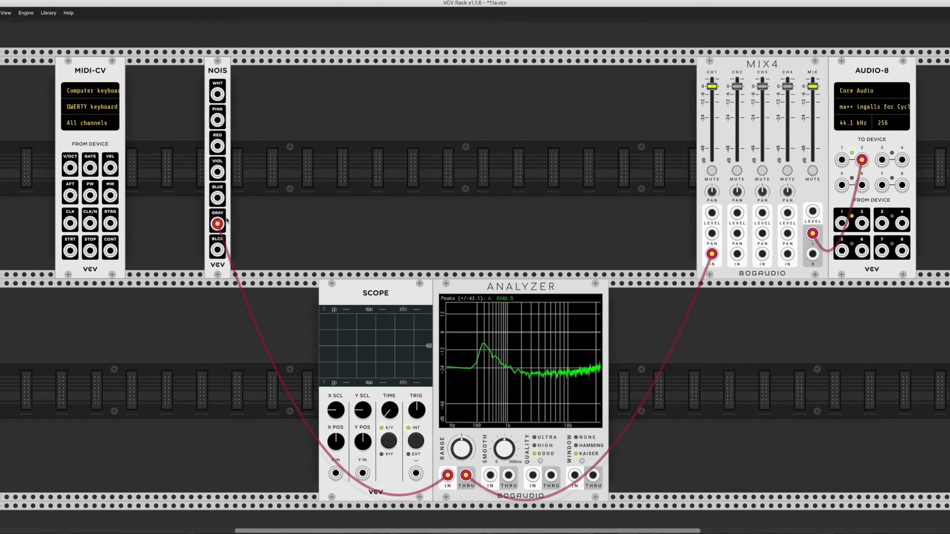
pyautogui.moveTo(218, 223); pyautogui.dragTo(219, 232)
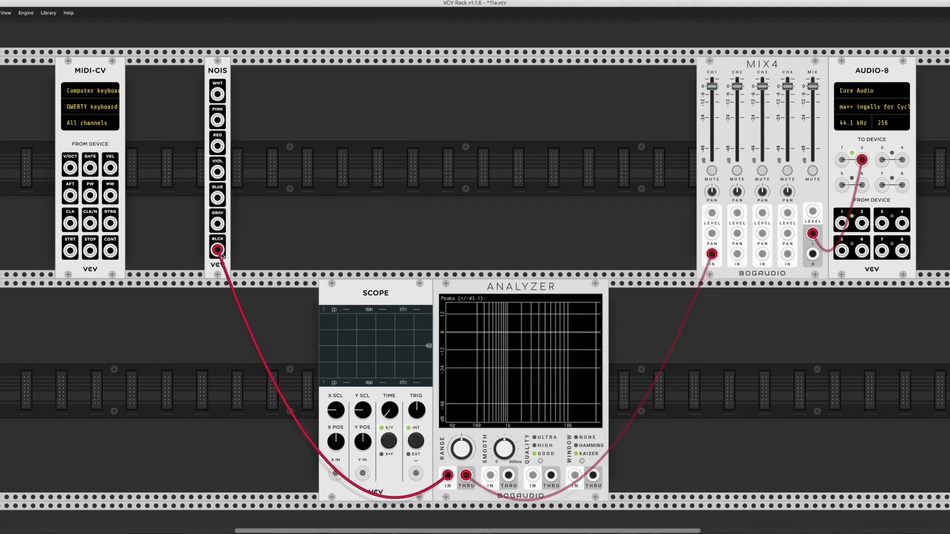
pyautogui.moveTo(218, 250); pyautogui.dragTo(275, 228)
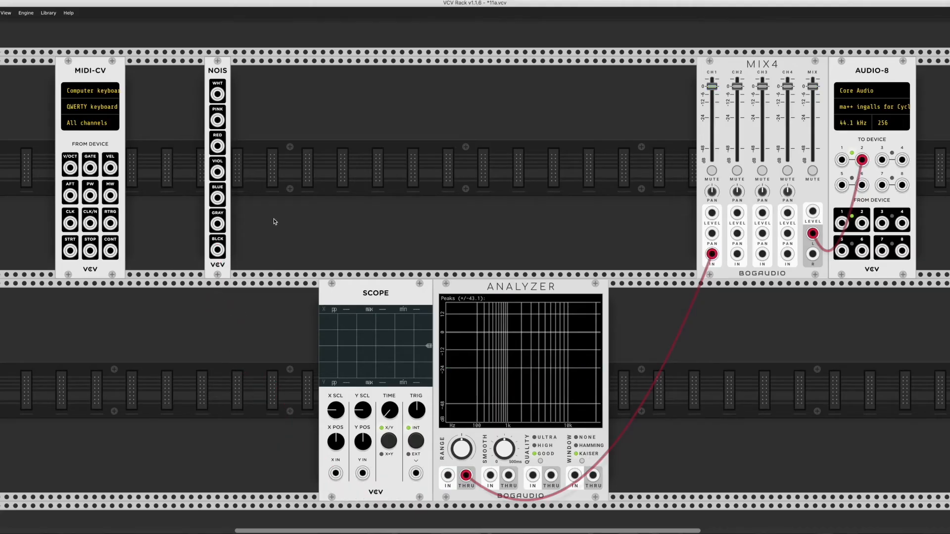
# Add a VCO-1 module directly beside Noise and patch its sine output into the Analyzer's first input.
pyautogui.rightClick(294, 117)
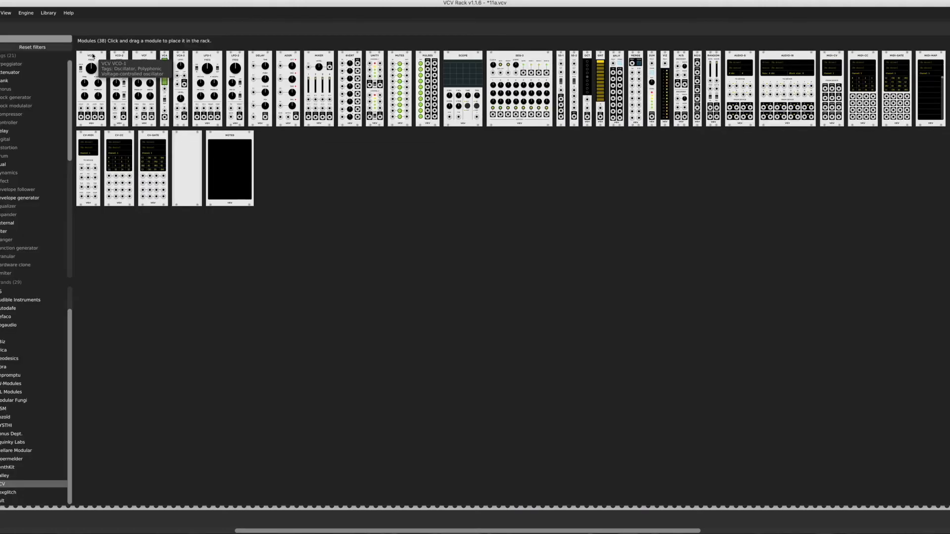
pyautogui.moveTo(96, 58); pyautogui.dragTo(242, 84)
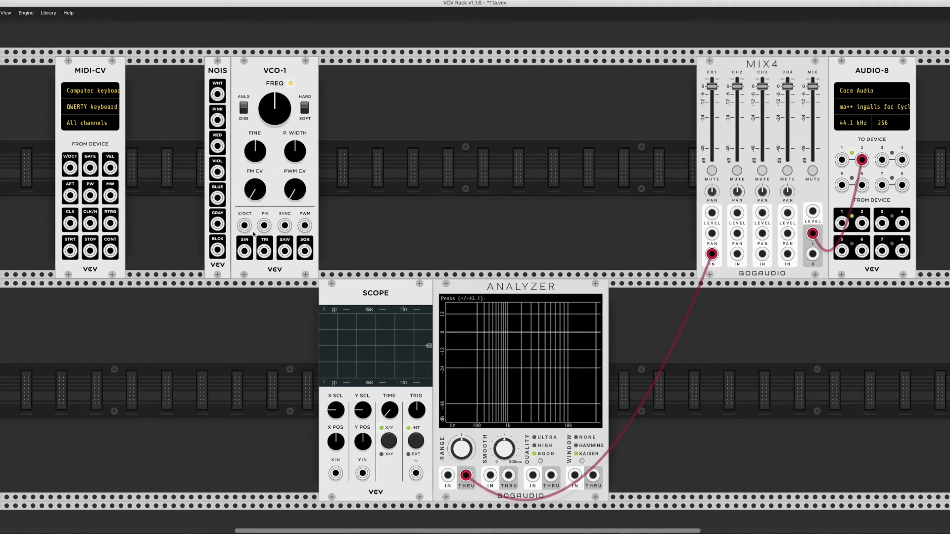
pyautogui.moveTo(245, 251); pyautogui.dragTo(246, 252)
pyautogui.moveTo(245, 251); pyautogui.dragTo(448, 402)
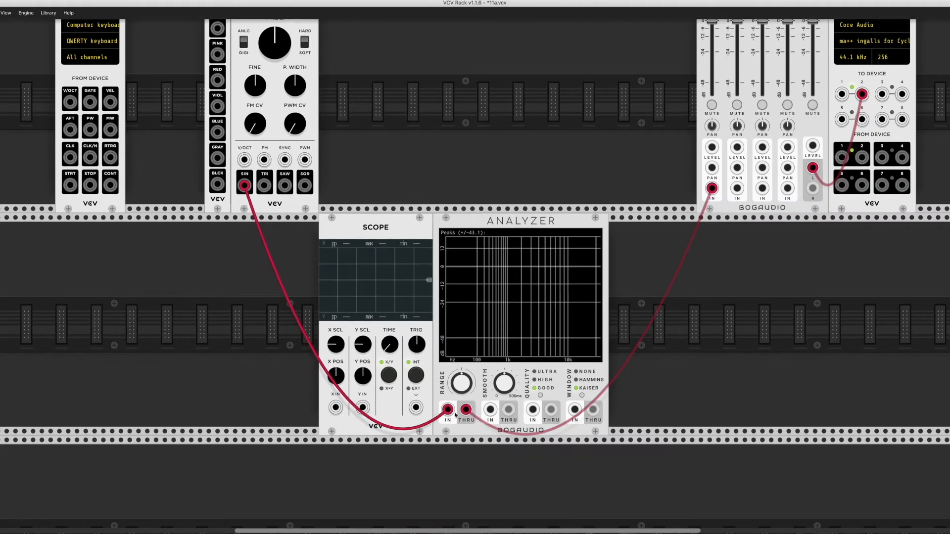
# Raise VCO-1's frequency to about 293 Hz and patch Noise's white output into its FM input.
pyautogui.scroll(4, 305, 142)
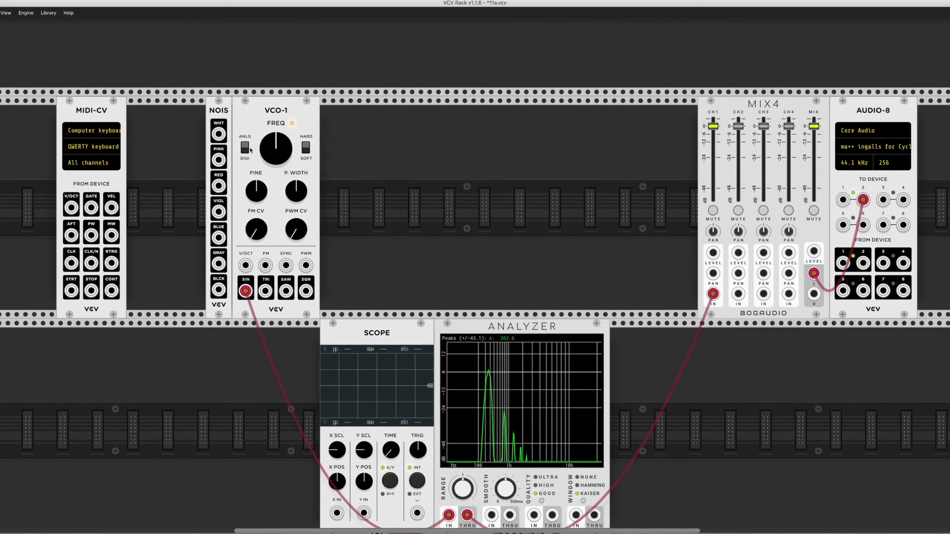
pyautogui.moveTo(271, 154); pyautogui.dragTo(275, 150)
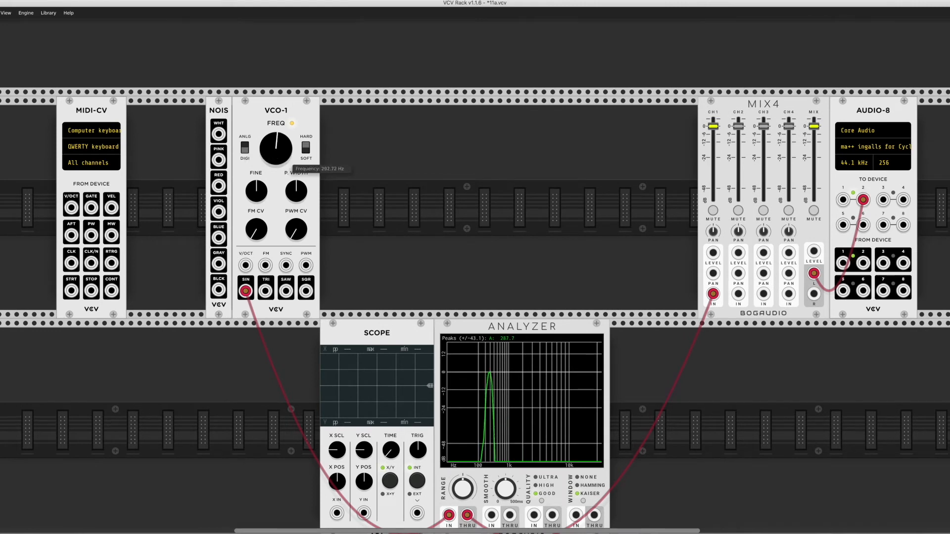
pyautogui.moveTo(219, 133); pyautogui.dragTo(266, 265)
# Raise VCO-1's FM CV amount, return it to minimum, and clear the white noise and sine patching from VCO-1.
pyautogui.moveTo(256, 232); pyautogui.dragTo(256, 187)
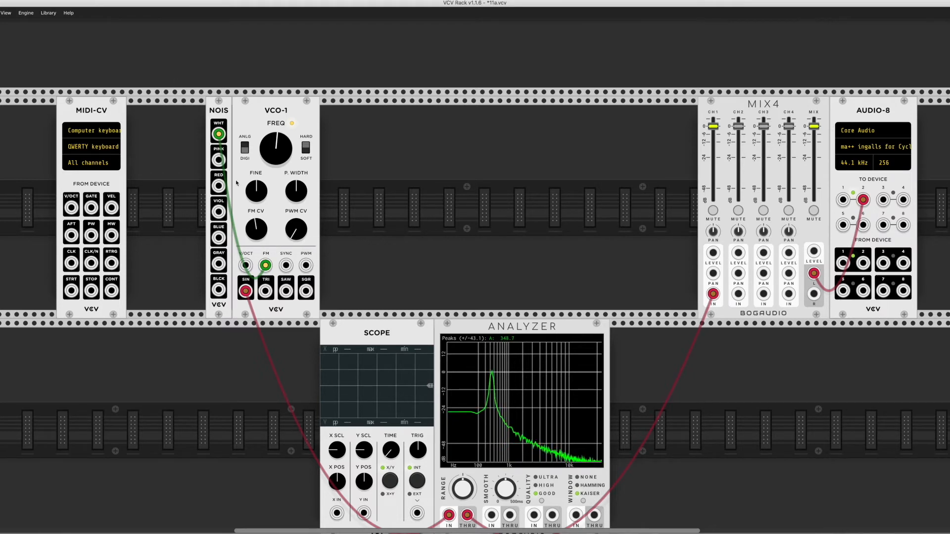
pyautogui.moveTo(260, 234)
pyautogui.mouseDown()
pyautogui.moveTo(260, 94)
pyautogui.moveTo(260, 203)
pyautogui.moveTo(251, 221)
pyautogui.mouseUp()
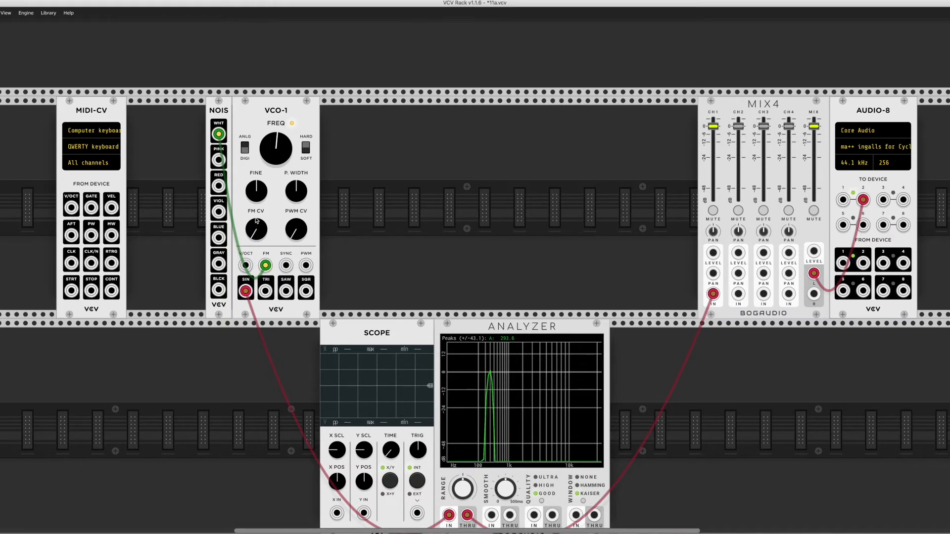
pyautogui.press('BackSpace')
pyautogui.press('BackSpace')
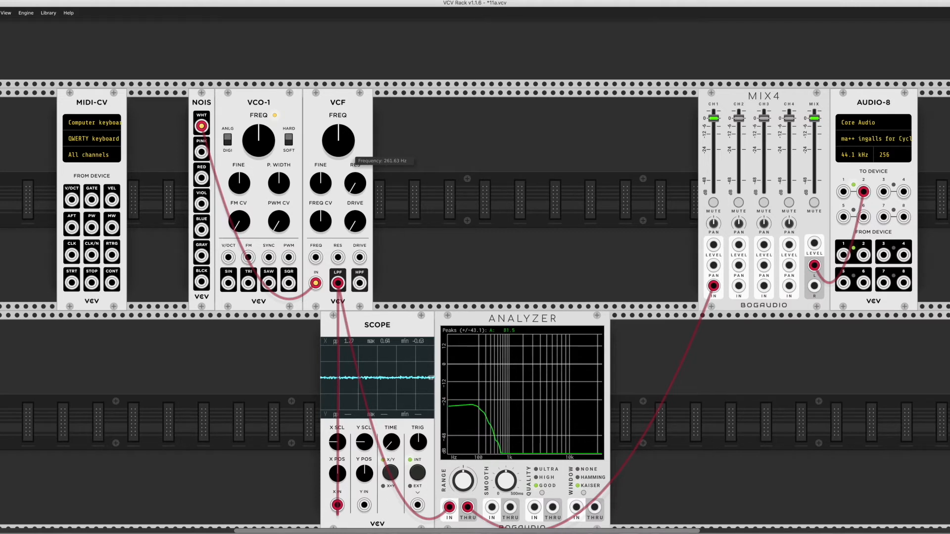
# With white noise feeding VCF's low-pass output, sweep the filter frequency up to 8372 Hz and down to 8.1758 Hz.
pyautogui.moveTo(340, 149); pyautogui.dragTo(341, 113)
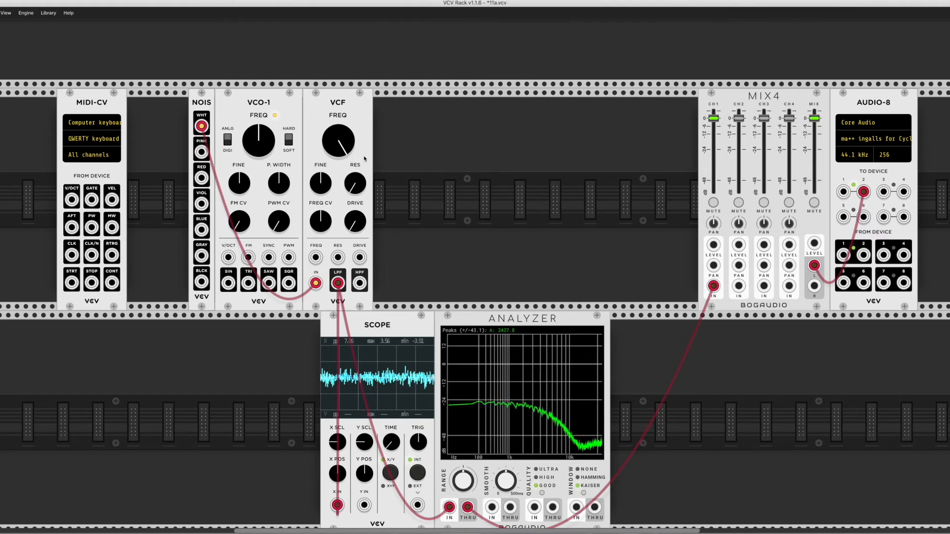
pyautogui.moveTo(339, 142)
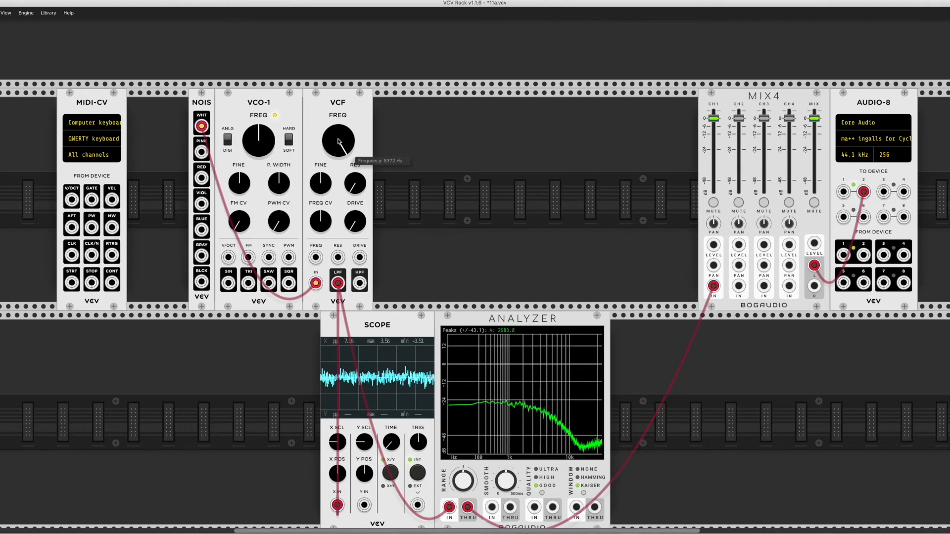
pyautogui.moveTo(339, 142); pyautogui.dragTo(339, 232)
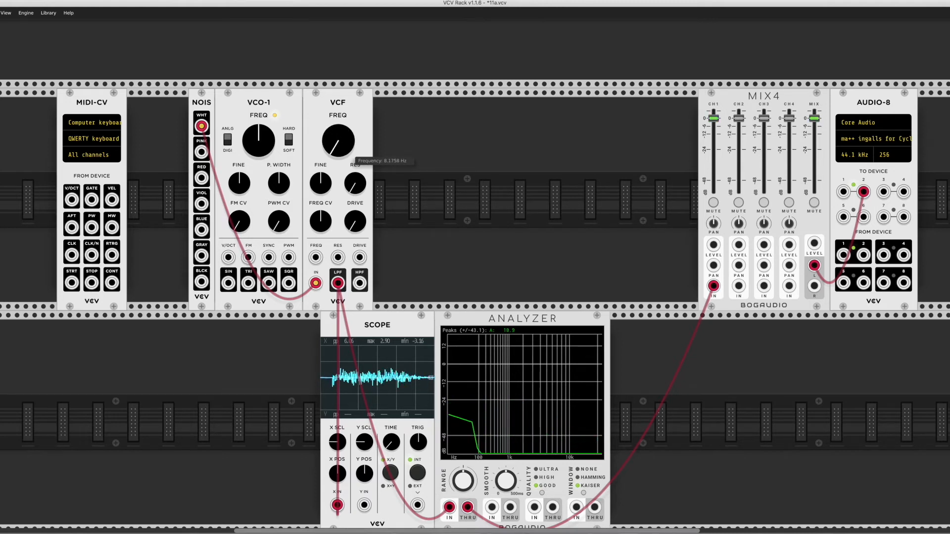
# Audition VCF's high-pass output while sweeping its frequency, and return the cables to the low-pass output with the frequency at 8372 Hz.
pyautogui.moveTo(337, 283); pyautogui.dragTo(360, 283)
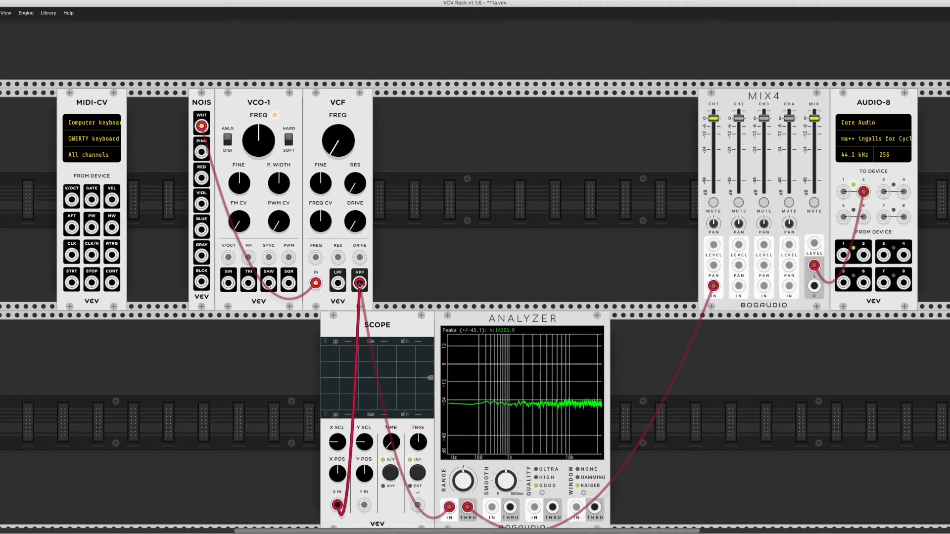
pyautogui.moveTo(347, 151)
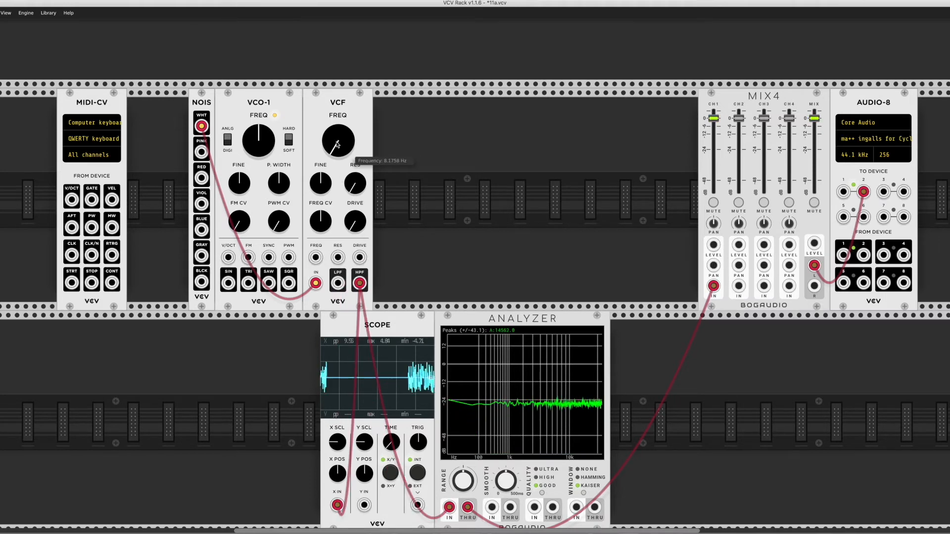
pyautogui.moveTo(344, 153); pyautogui.dragTo(337, 282)
pyautogui.moveTo(337, 156); pyautogui.dragTo(331, 159)
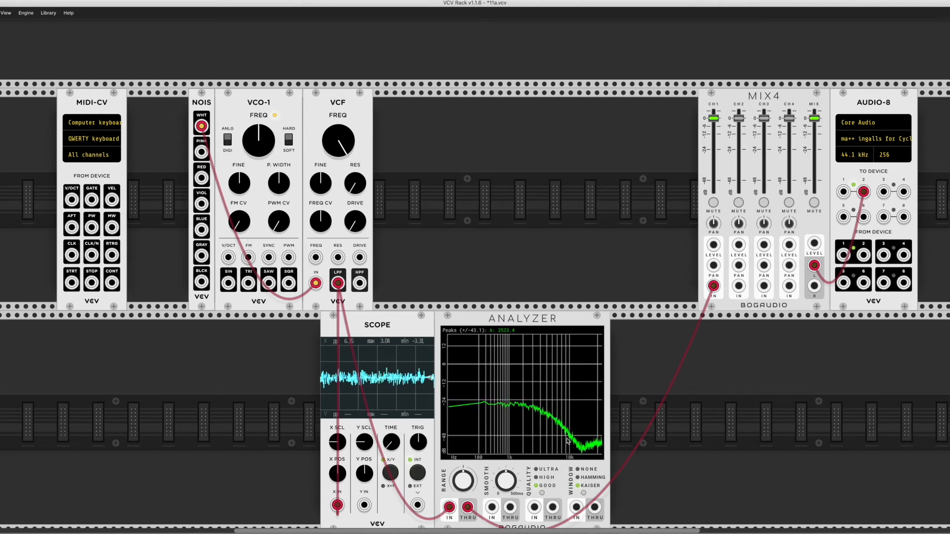
# Lower VCF's frequency to 410.53 Hz, nudge its fine frequency, and reset the fine frequency to default.
pyautogui.moveTo(341, 147)
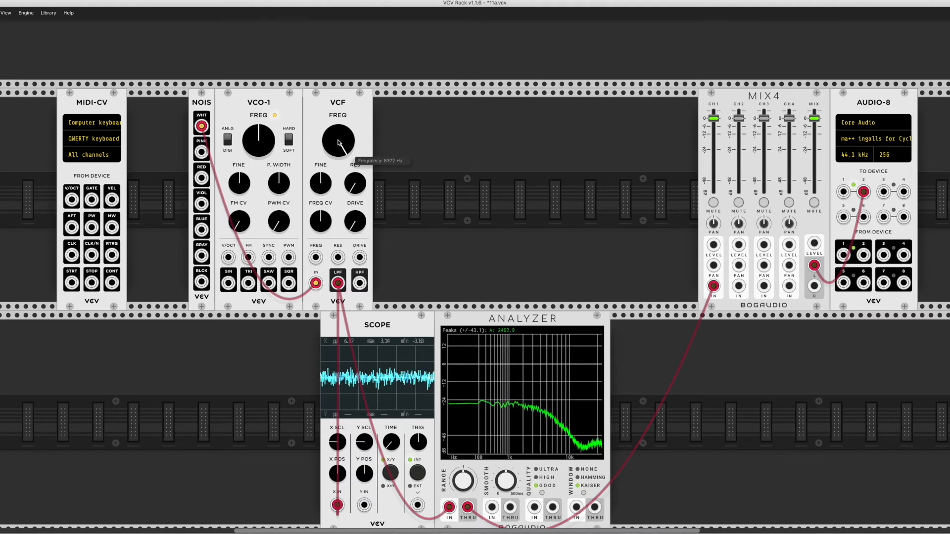
pyautogui.moveTo(338, 143); pyautogui.dragTo(338, 175)
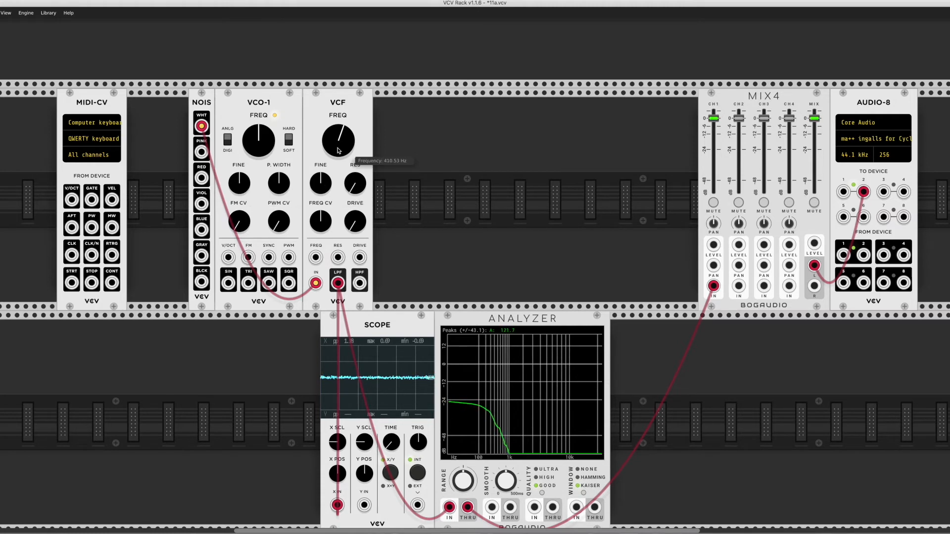
pyautogui.moveTo(322, 184); pyautogui.dragTo(322, 185)
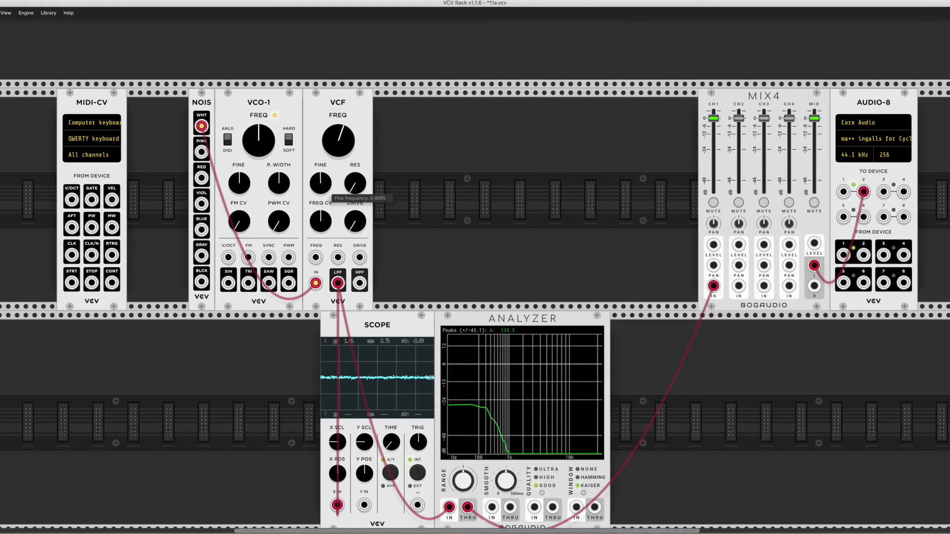
pyautogui.doubleClick(326, 183)
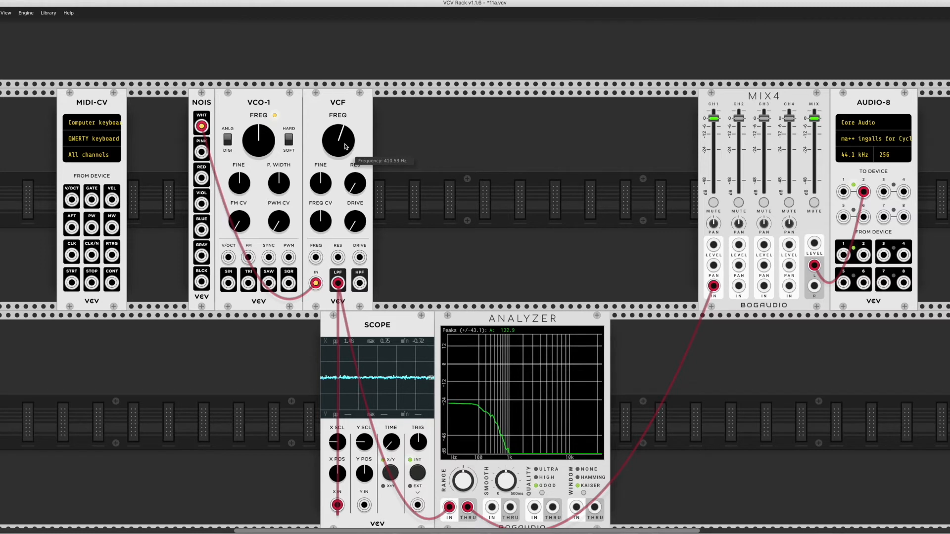
# Disconnect the white noise from VCF's input and raise the filter's resonance to maximum.
pyautogui.moveTo(315, 284); pyautogui.dragTo(280, 358)
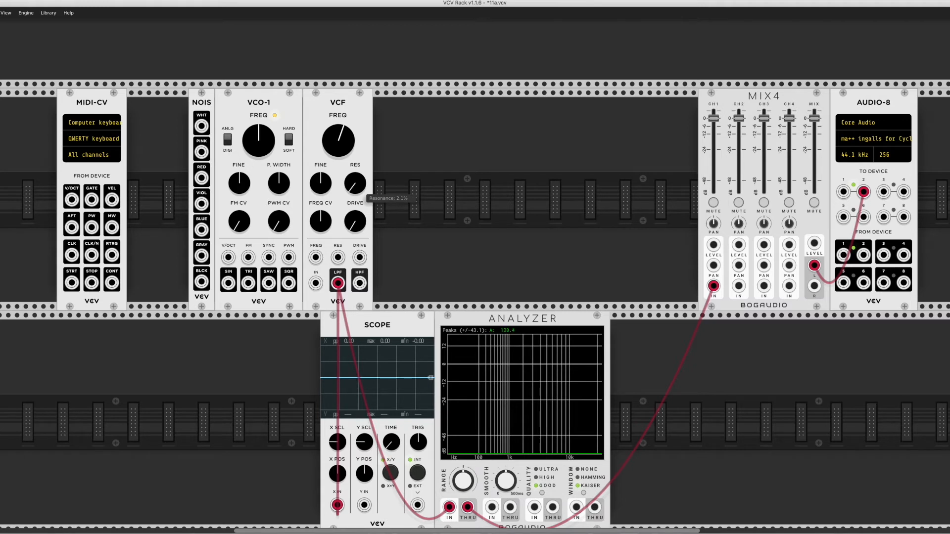
pyautogui.moveTo(360, 193); pyautogui.dragTo(360, 128)
pyautogui.scroll(-1, 360, 191)
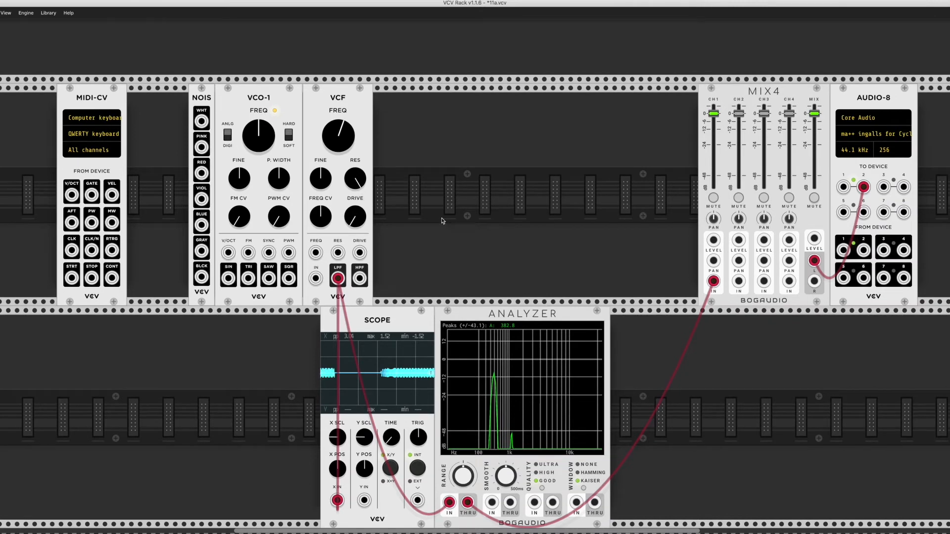
# Move VCF to leave a narrow gap beside VCO-1 and sweep the self-oscillating filter's frequency between 489.91 Hz and 268.65 Hz.
pyautogui.moveTo(363, 111); pyautogui.dragTo(398, 112)
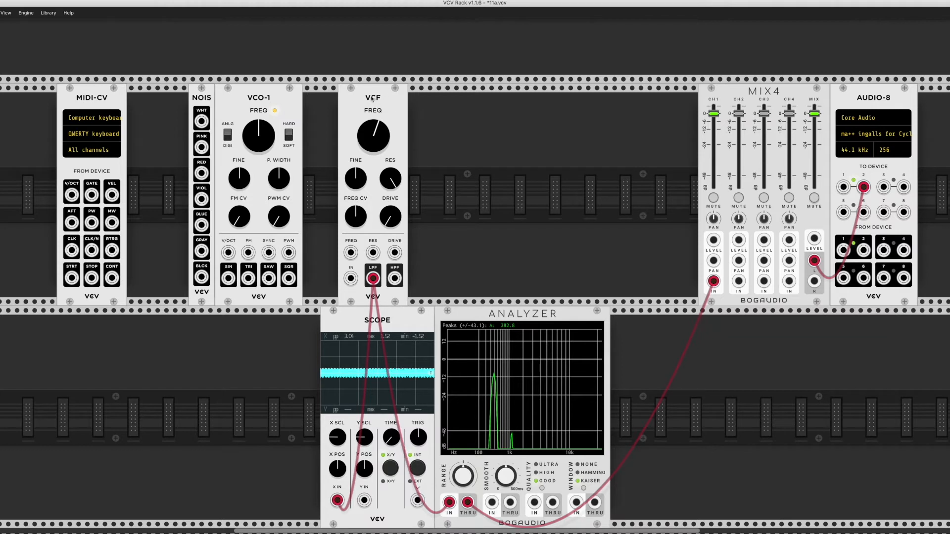
pyautogui.moveTo(367, 103); pyautogui.dragTo(341, 103)
pyautogui.moveTo(345, 134)
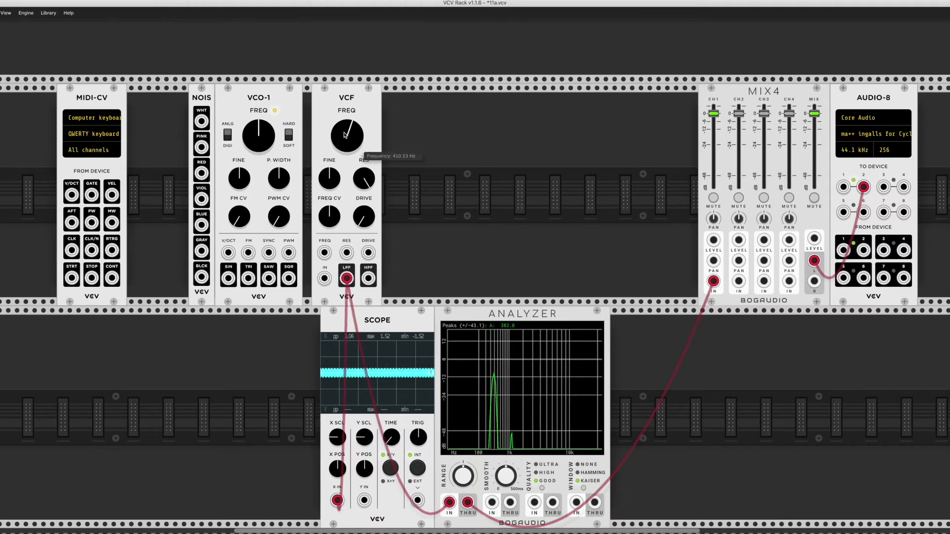
pyautogui.moveTo(345, 135); pyautogui.dragTo(345, 146)
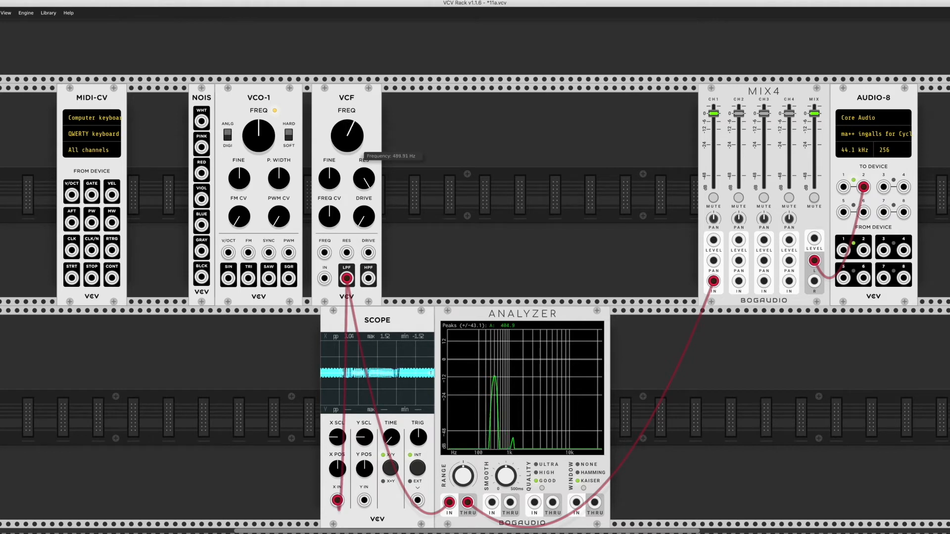
pyautogui.moveTo(345, 146); pyautogui.dragTo(345, 151)
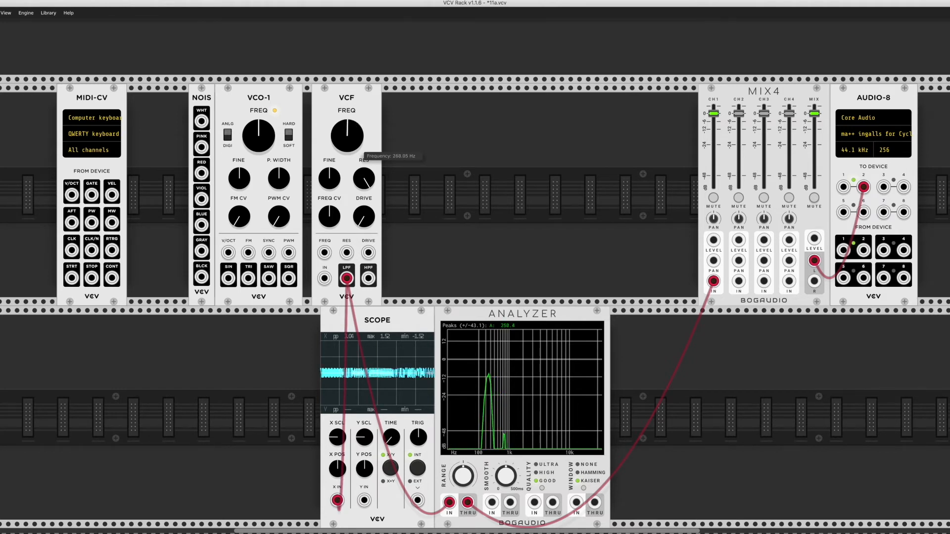
pyautogui.doubleClick(345, 132)
pyautogui.moveTo(345, 132)
pyautogui.mouseDown()
pyautogui.moveTo(346, 148)
pyautogui.moveTo(345, 129)
pyautogui.mouseUp()
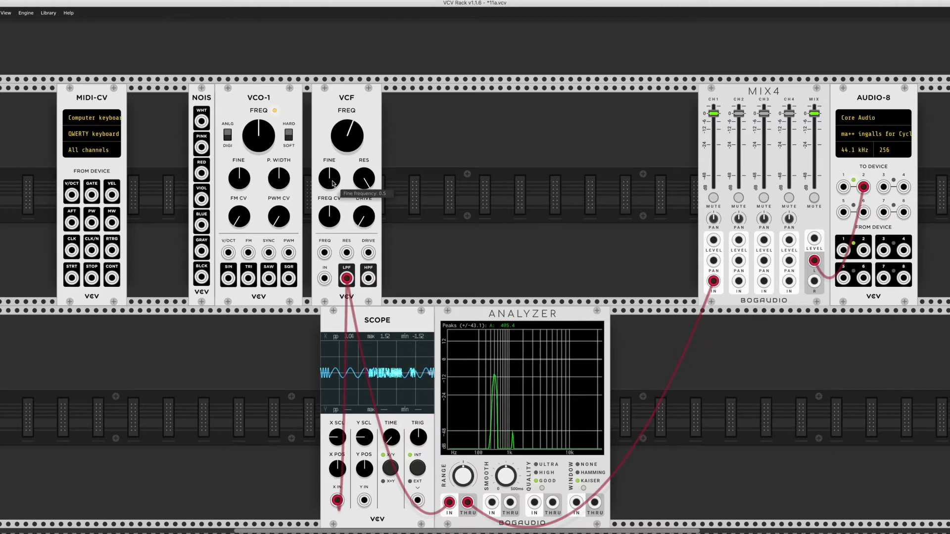
# Sweep VCF's fine frequency down to 0.033, reset it to default, and lower the resonance to stop the self-oscillation.
pyautogui.moveTo(333, 183)
pyautogui.mouseDown()
pyautogui.moveTo(332, 166)
pyautogui.moveTo(335, 177)
pyautogui.mouseUp()
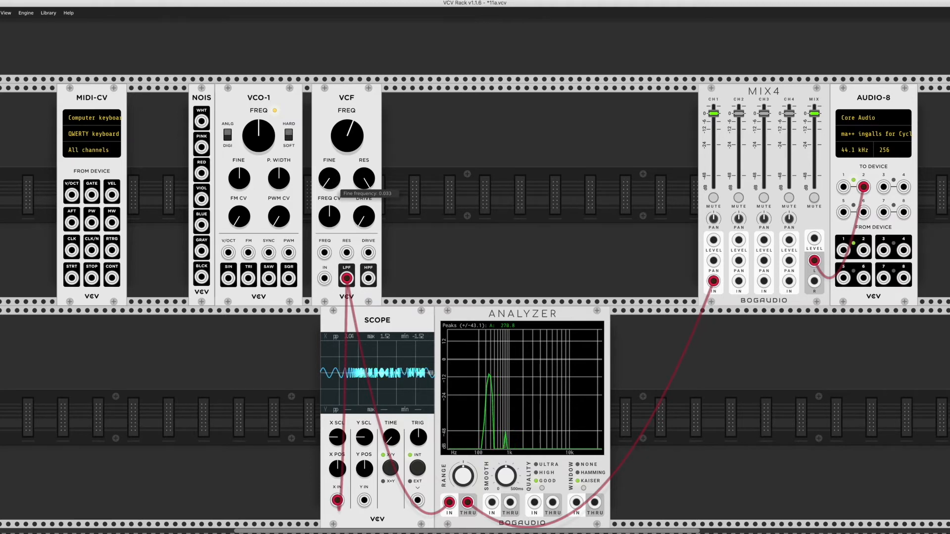
pyautogui.doubleClick(332, 178)
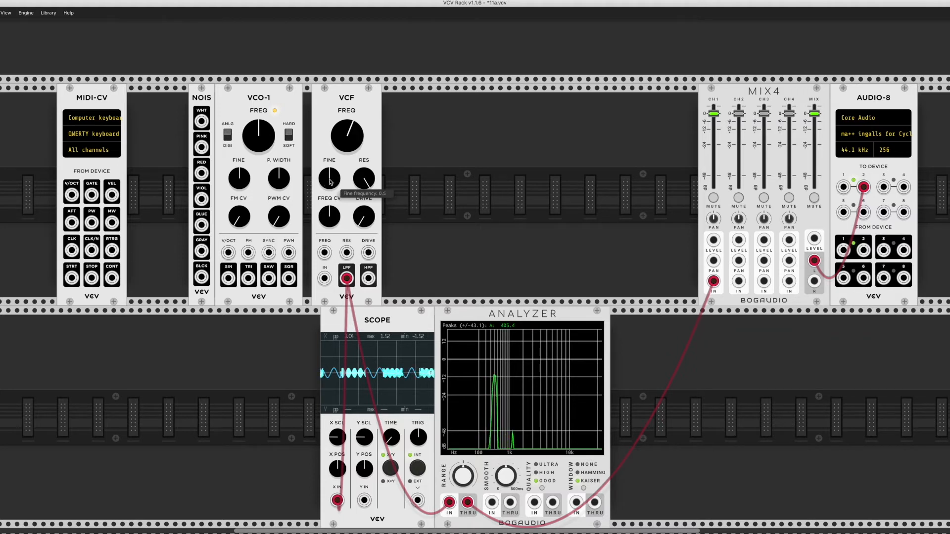
pyautogui.moveTo(363, 179)
pyautogui.mouseDown()
pyautogui.moveTo(364, 167)
pyautogui.moveTo(355, 192)
pyautogui.mouseUp()
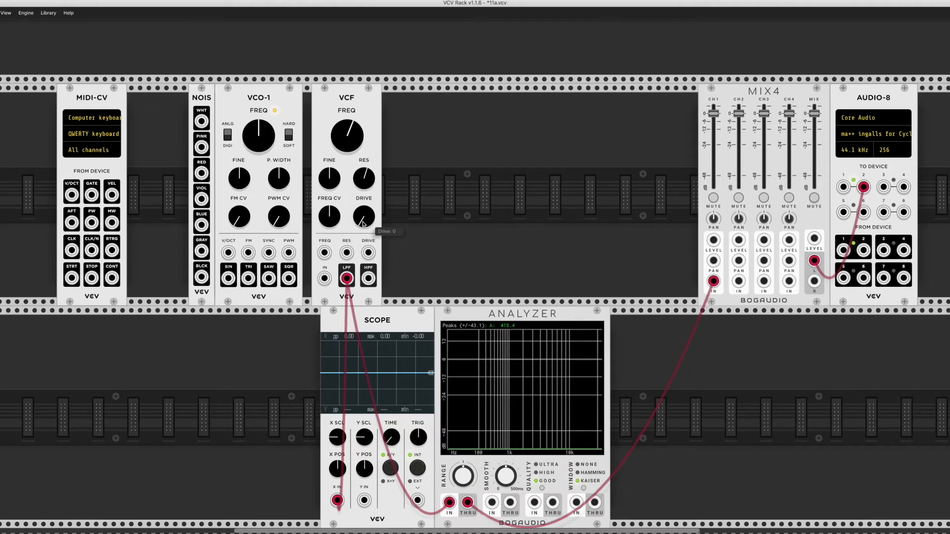
# Patch VCO-1's saw output into VCF's input with the frequency at 8372 Hz, and shorten Scope's time setting to show individual cycles.
pyautogui.moveTo(270, 280); pyautogui.dragTo(324, 281)
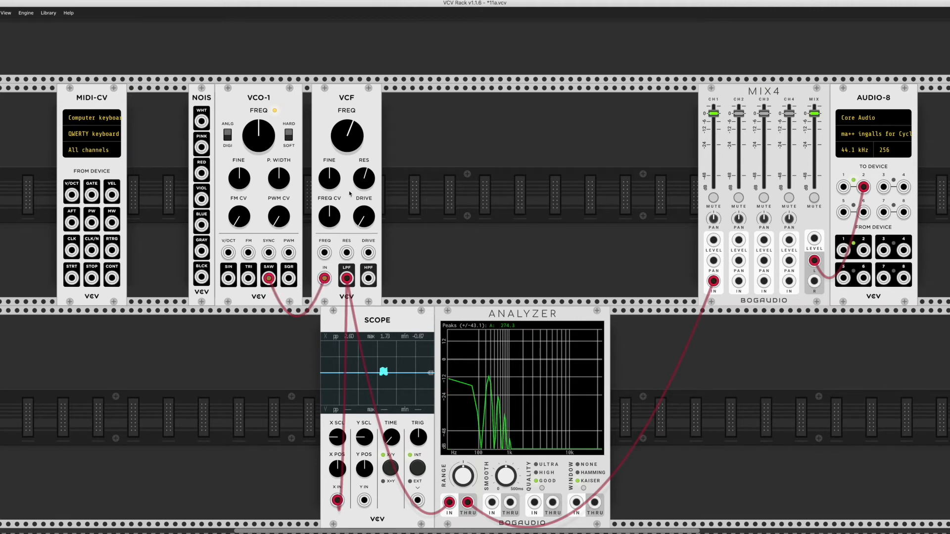
pyautogui.moveTo(344, 142); pyautogui.dragTo(344, 44)
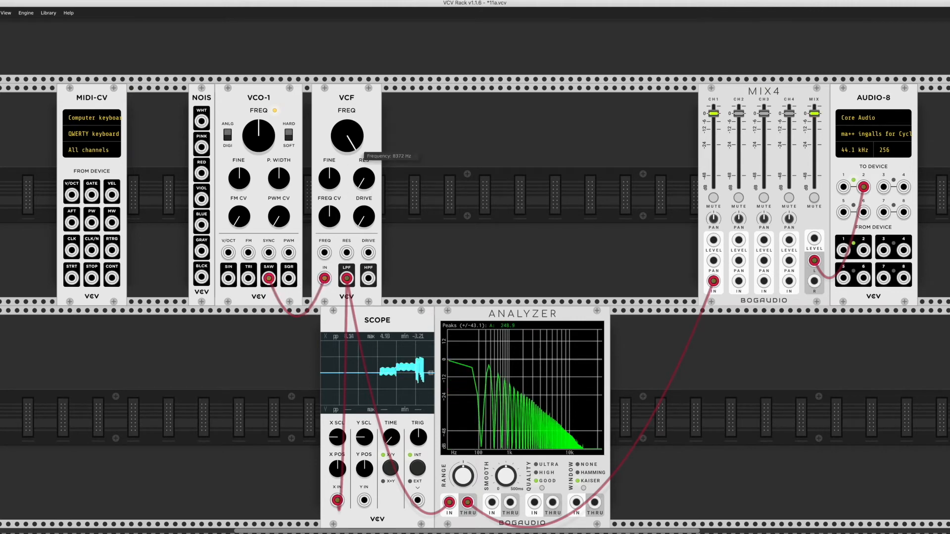
pyautogui.moveTo(387, 437); pyautogui.dragTo(387, 410)
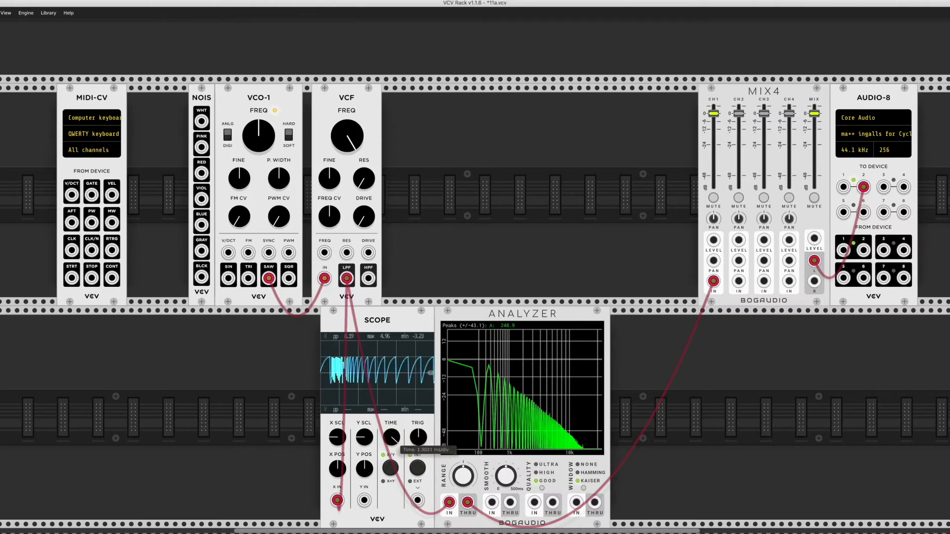
pyautogui.moveTo(374, 328); pyautogui.dragTo(426, 336)
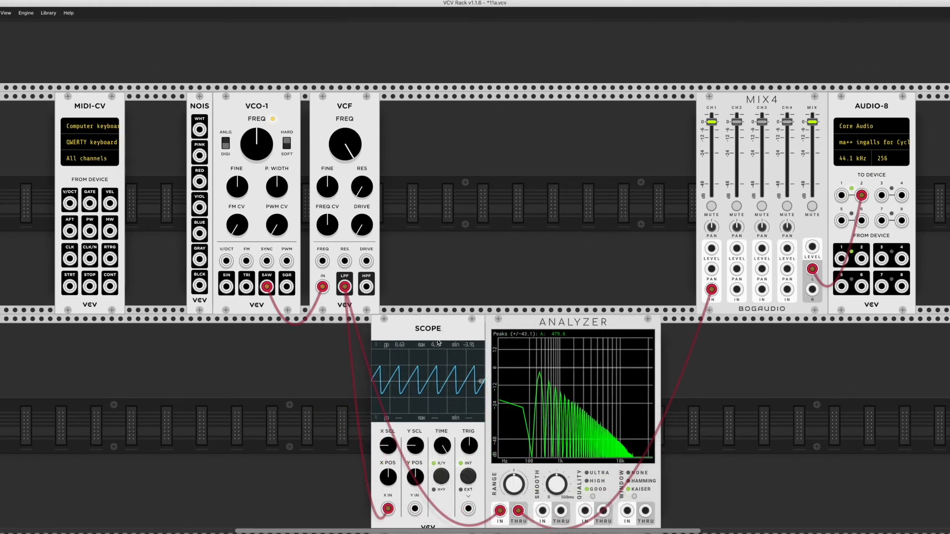
# Sweep VCF's frequency down, back up to maximum, and down again to compare how the saw wave is filtered.
pyautogui.moveTo(345, 136)
pyautogui.moveTo(345, 137); pyautogui.dragTo(345, 206)
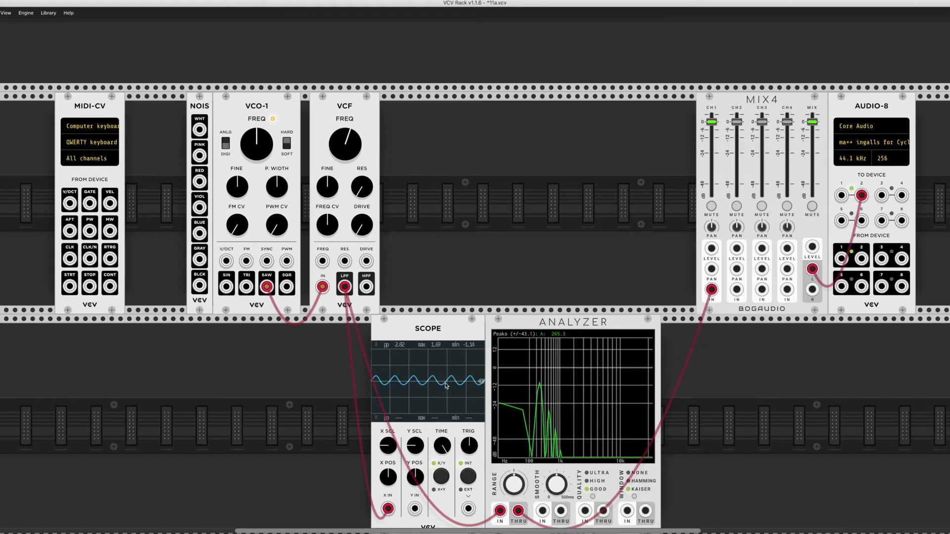
pyautogui.moveTo(344, 150); pyautogui.dragTo(344, 54)
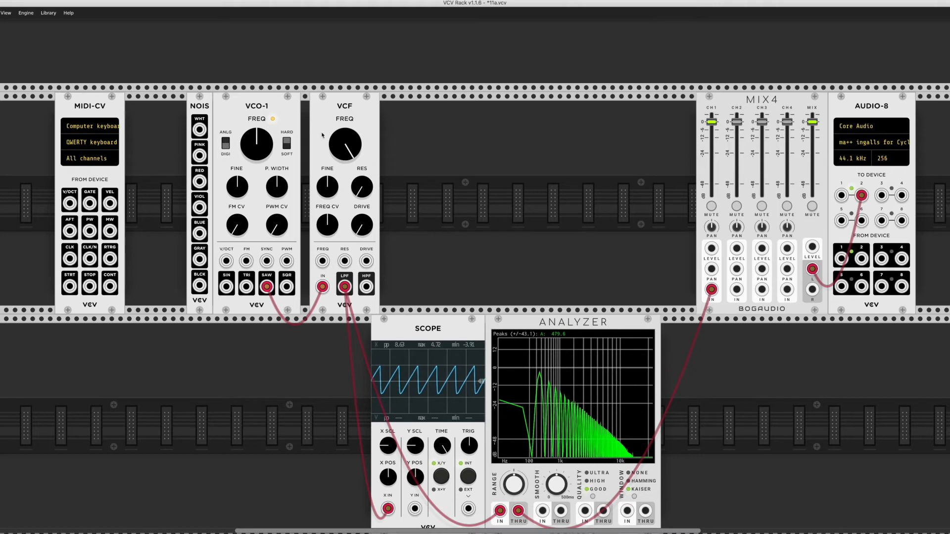
pyautogui.moveTo(339, 136); pyautogui.dragTo(358, 176)
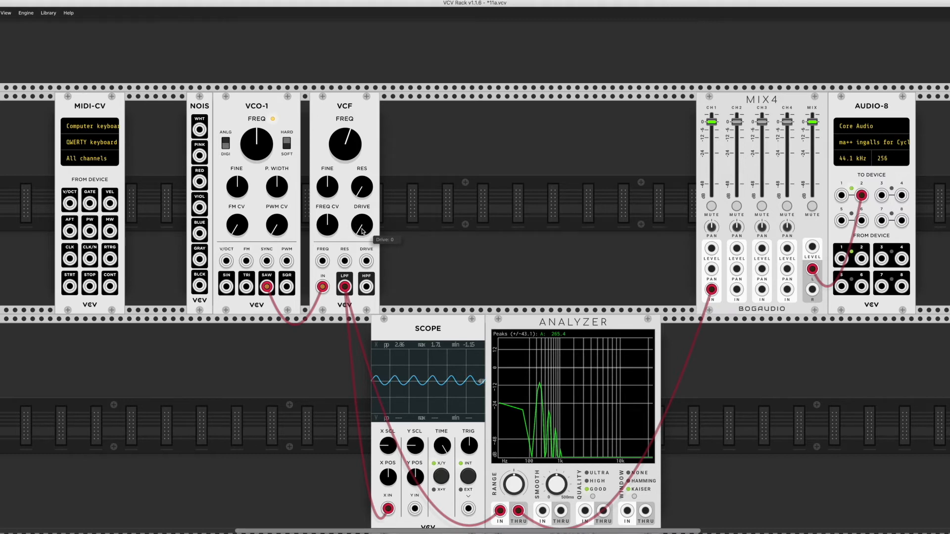
# Raise VCF's drive to 8.943, bring it back down near minimum, and raise the filter frequency.
pyautogui.moveTo(350, 132); pyautogui.dragTo(351, 136)
pyautogui.moveTo(362, 225); pyautogui.dragTo(362, 206)
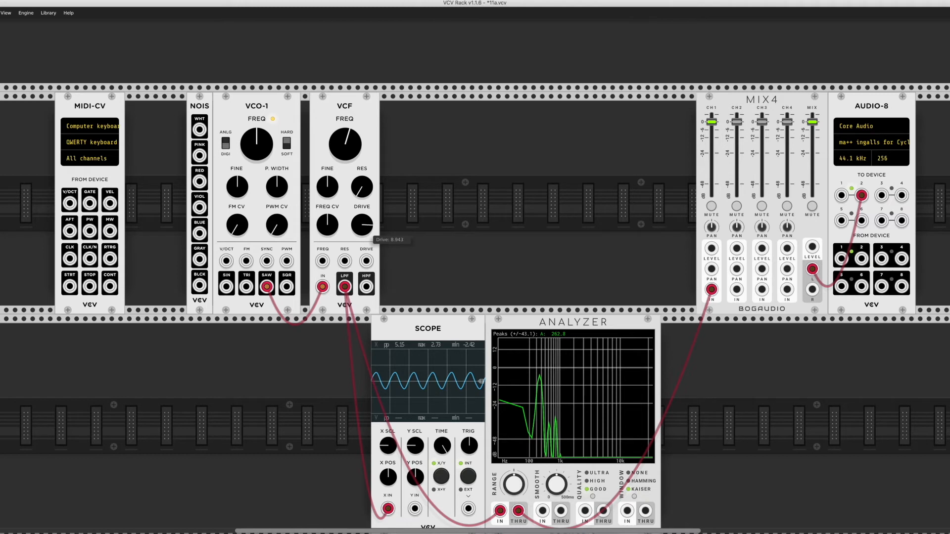
pyautogui.moveTo(361, 225); pyautogui.dragTo(361, 220)
pyautogui.moveTo(364, 226); pyautogui.dragTo(363, 228)
pyautogui.moveTo(351, 150); pyautogui.dragTo(351, 136)
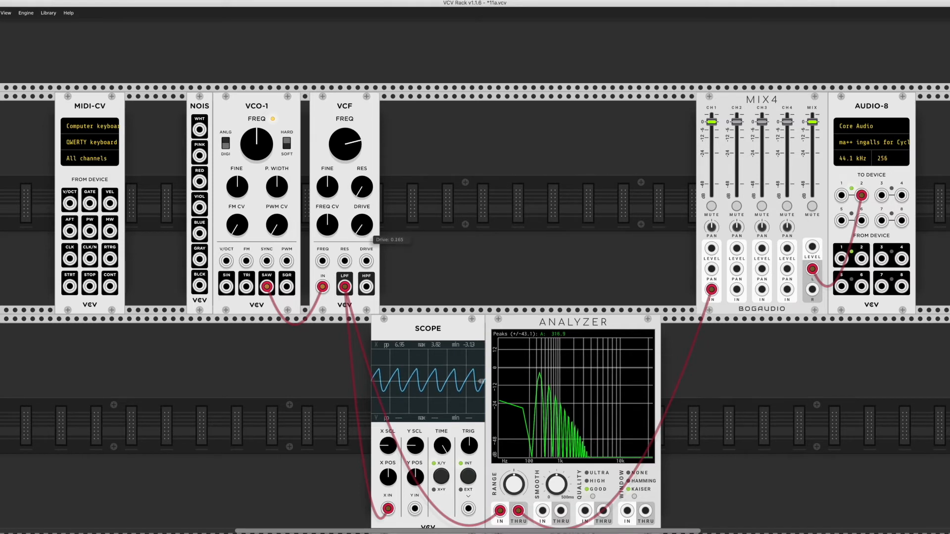
# Push VCF's drive to its maximum of 11 with a higher filter frequency, and return the drive to minimum.
pyautogui.moveTo(364, 235); pyautogui.dragTo(364, 206)
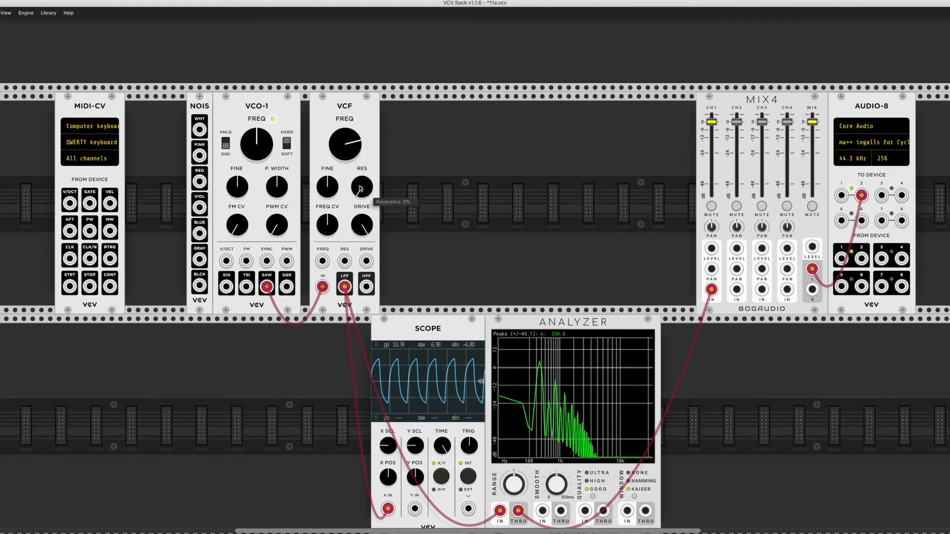
pyautogui.moveTo(349, 140)
pyautogui.mouseDown()
pyautogui.moveTo(350, 153)
pyautogui.moveTo(346, 131)
pyautogui.mouseUp()
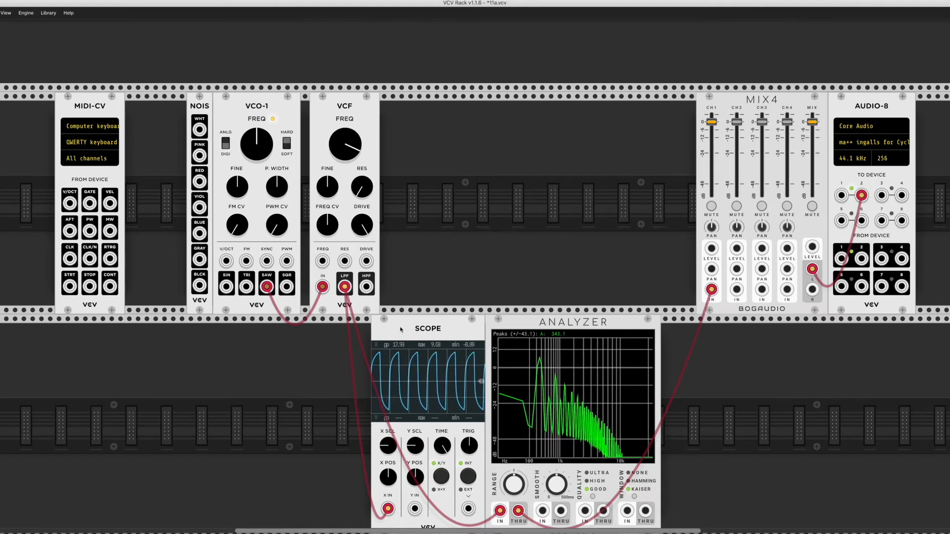
pyautogui.moveTo(354, 148)
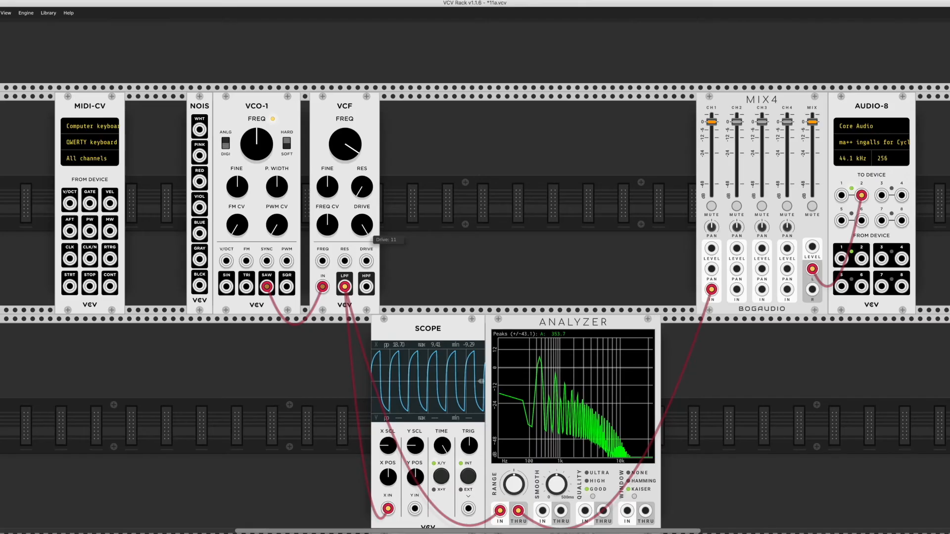
pyautogui.moveTo(362, 225)
pyautogui.mouseDown()
pyautogui.moveTo(361, 209)
pyautogui.moveTo(361, 225)
pyautogui.mouseUp()
pyautogui.moveTo(363, 226)
pyautogui.moveTo(363, 227); pyautogui.dragTo(363, 263)
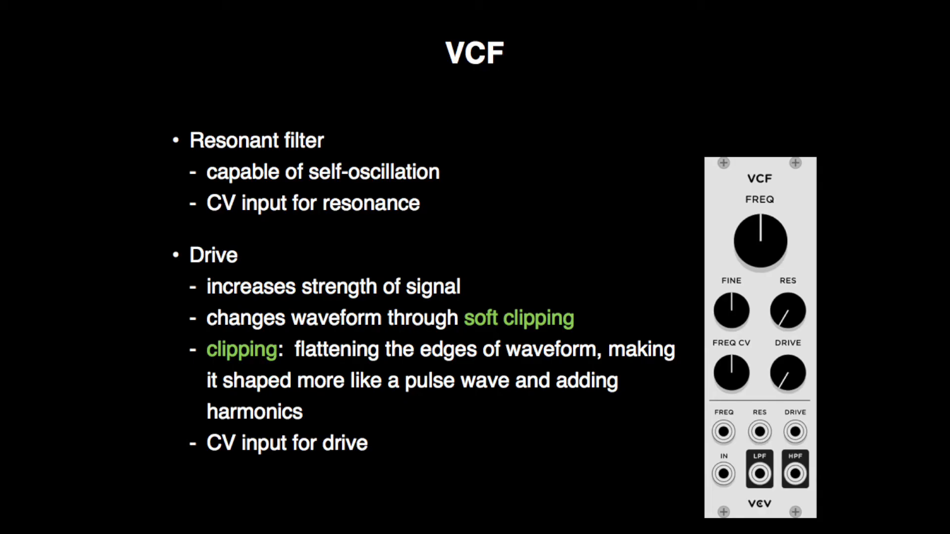
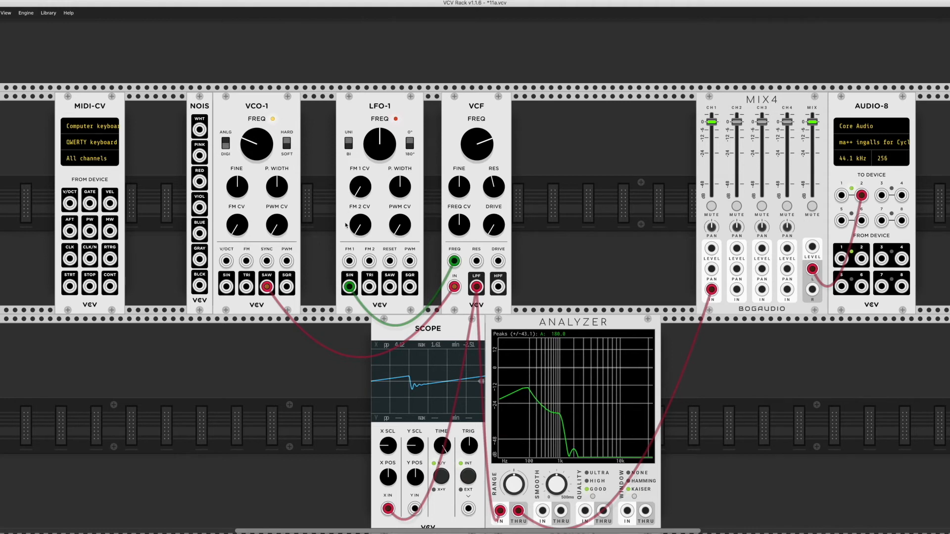
# Turn up VCF's frequency CV amount so that LFO-1's sine output modulates the filter cutoff.
pyautogui.moveTo(357, 225)
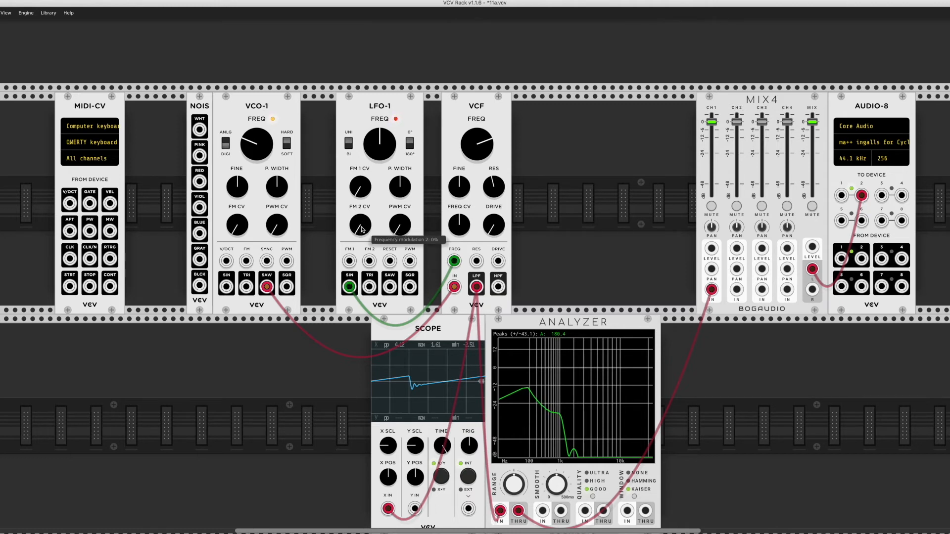
pyautogui.moveTo(459, 222)
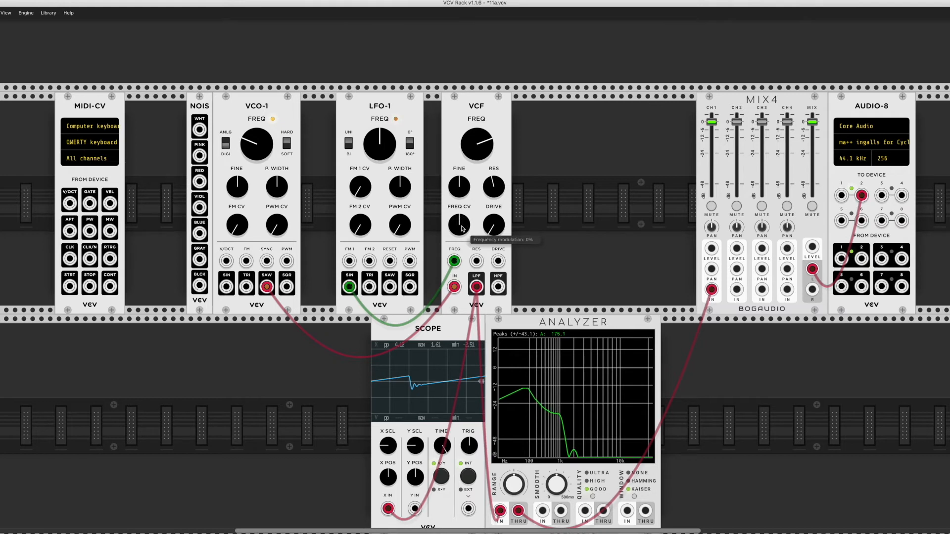
pyautogui.moveTo(459, 225); pyautogui.dragTo(461, 231)
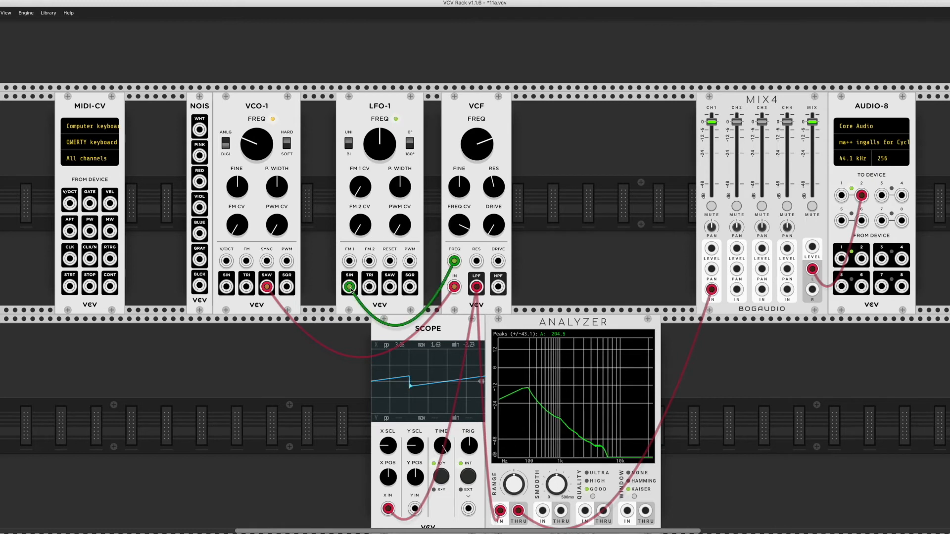
# Connect LFO-1's sine output to Scope's X input in place of VCF's low-pass output, and lengthen Scope's time setting.
pyautogui.moveTo(351, 290); pyautogui.dragTo(350, 290)
pyautogui.click(388, 509)
pyautogui.moveTo(476, 296); pyautogui.dragTo(348, 289)
pyautogui.moveTo(442, 445); pyautogui.dragTo(441, 458)
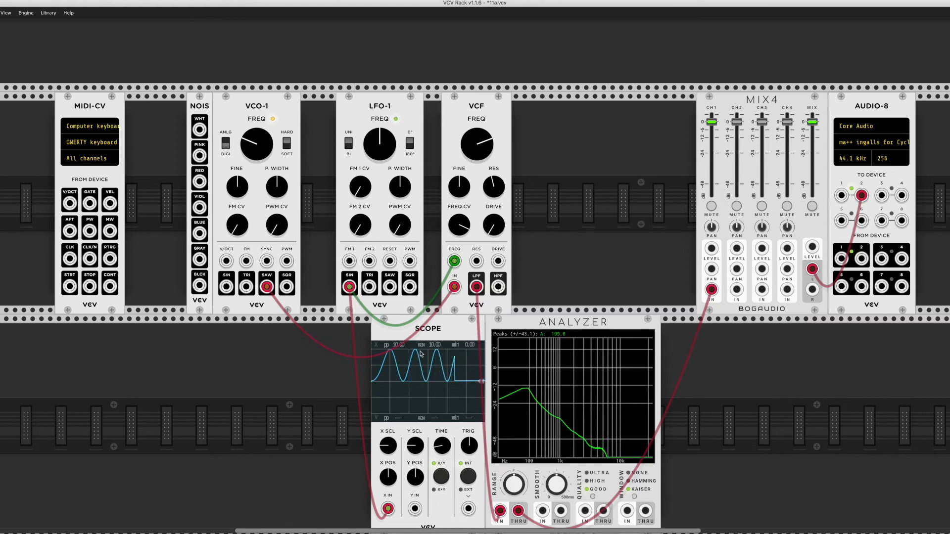
# Reset VCF's frequency CV amount to 0% and raise the filter's resonance.
pyautogui.scroll(-1, 442, 405)
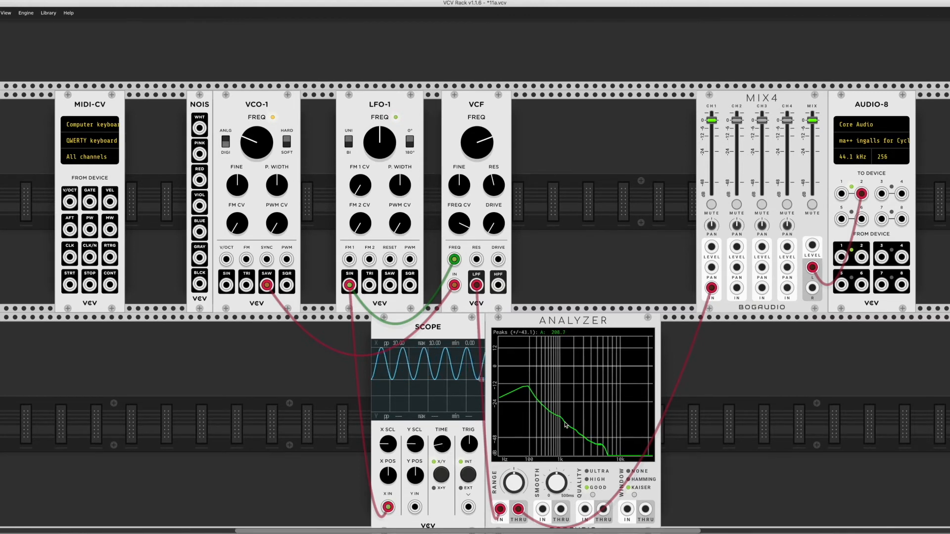
pyautogui.doubleClick(459, 223)
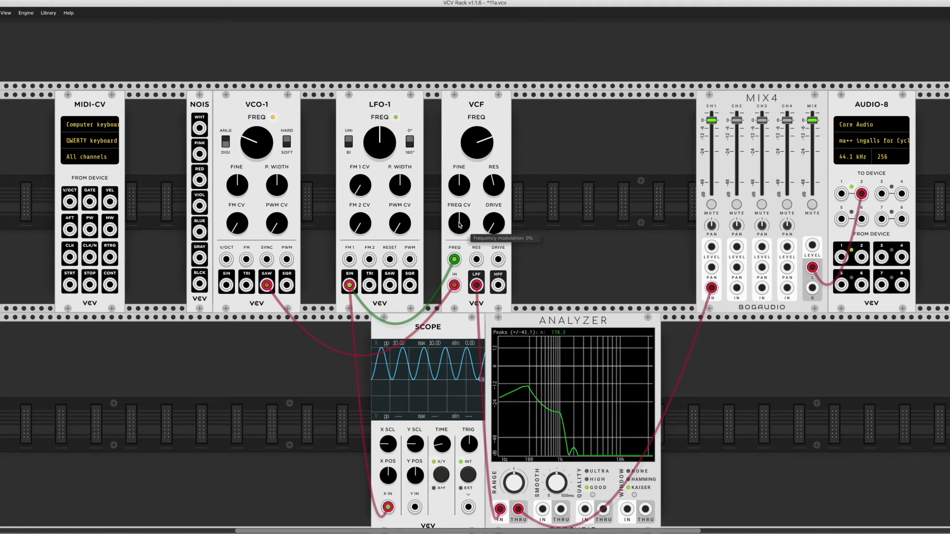
pyautogui.moveTo(494, 185); pyautogui.dragTo(494, 174)
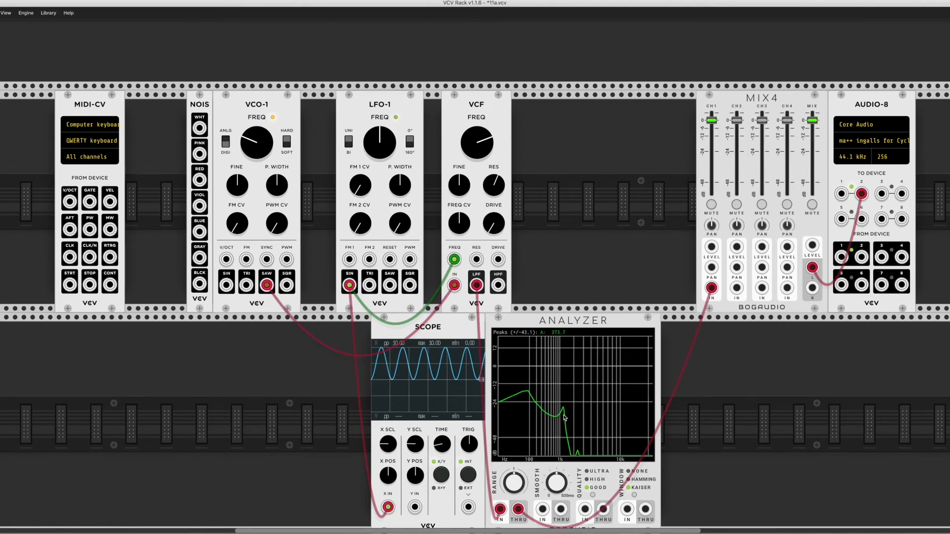
# Audition positive cutoff modulation with VCF's frequency CV at 36.6%, and reset the amount to 0%.
pyautogui.moveTo(460, 229); pyautogui.dragTo(459, 213)
pyautogui.moveTo(463, 229)
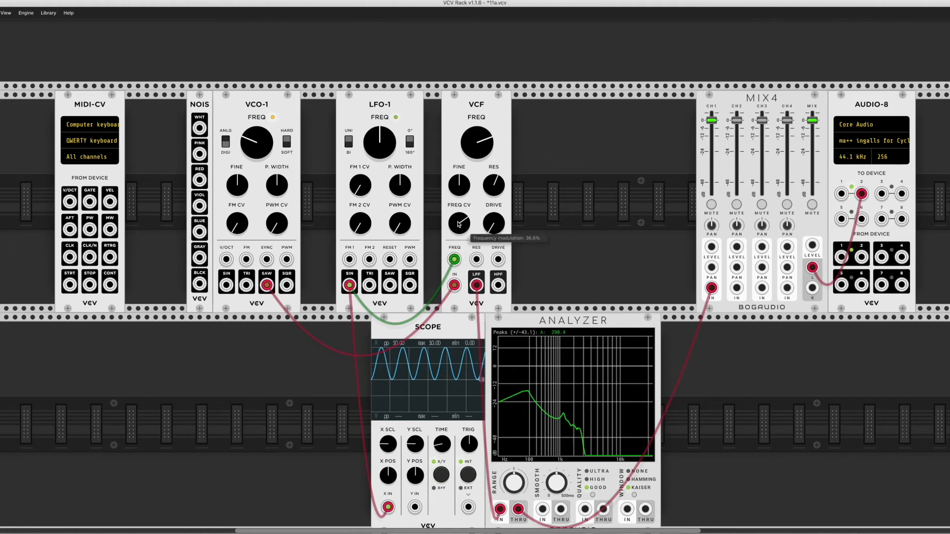
pyautogui.doubleClick(459, 224)
# Compare negative and positive amounts of VCF's frequency CV around the 1301.9 Hz cutoff, and reset the amount to default.
pyautogui.scroll(1, 460, 227)
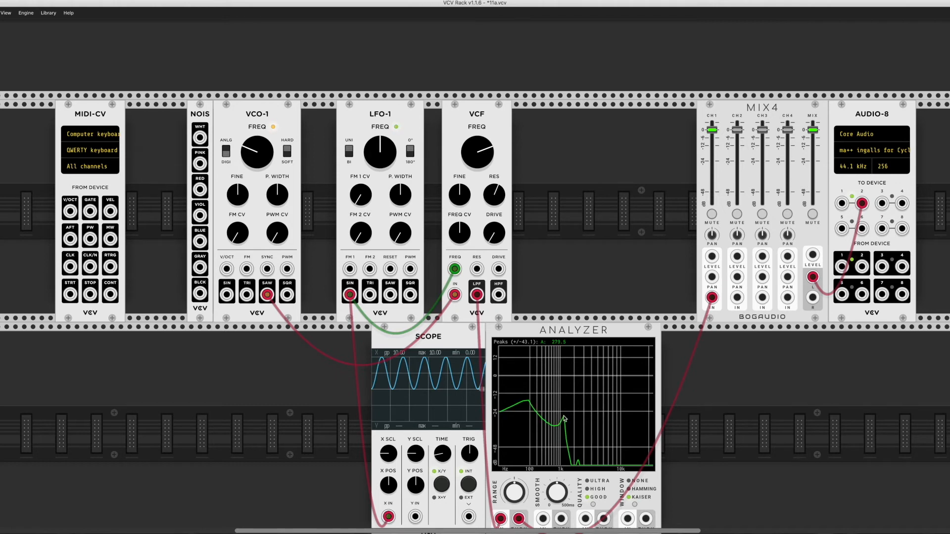
pyautogui.moveTo(458, 231); pyautogui.dragTo(458, 256)
pyautogui.doubleClick(460, 228)
pyautogui.moveTo(461, 236); pyautogui.dragTo(461, 258)
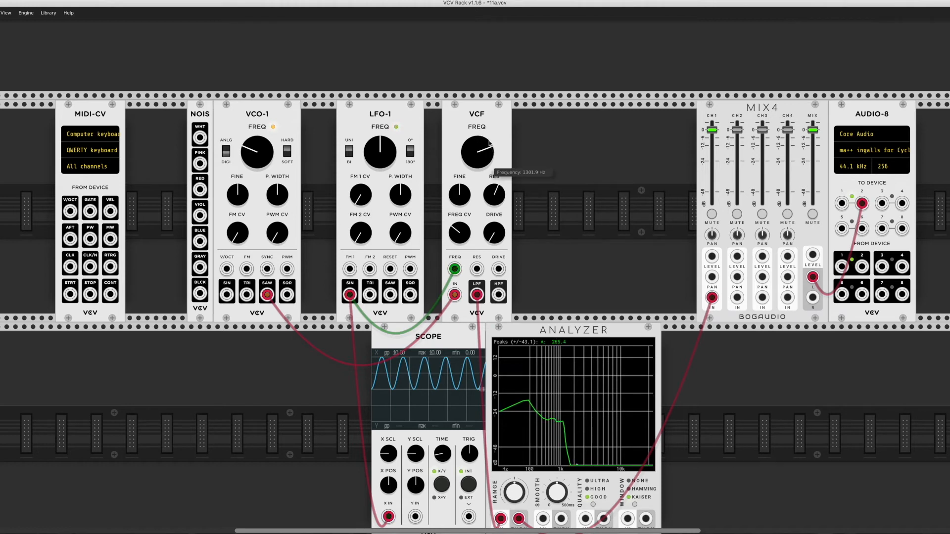
pyautogui.moveTo(455, 232); pyautogui.dragTo(455, 302)
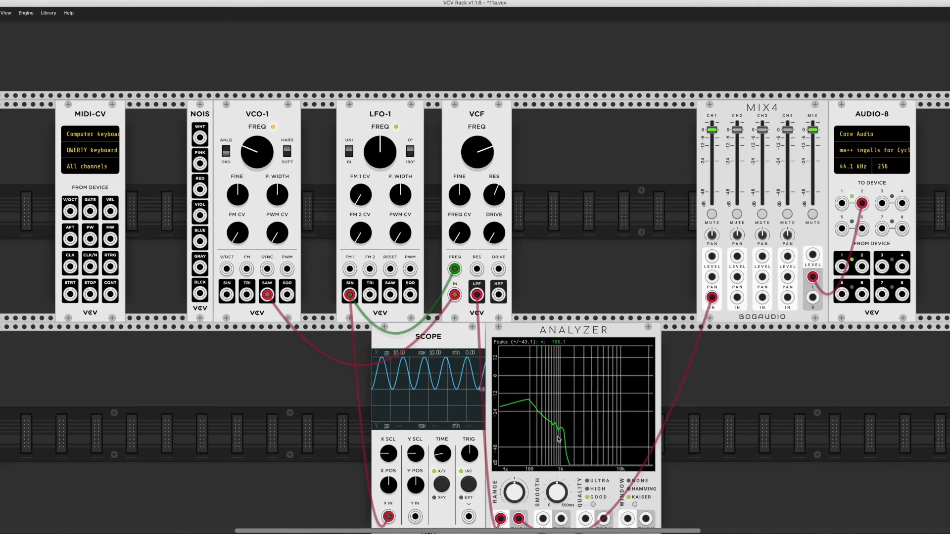
pyautogui.moveTo(460, 242)
pyautogui.mouseDown()
pyautogui.moveTo(460, 218)
pyautogui.moveTo(459, 247)
pyautogui.mouseUp()
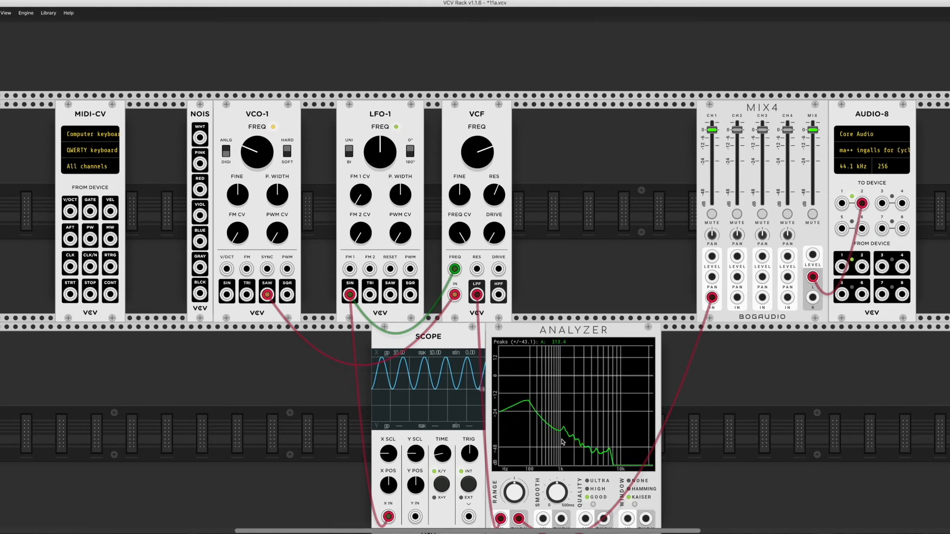
pyautogui.doubleClick(457, 238)
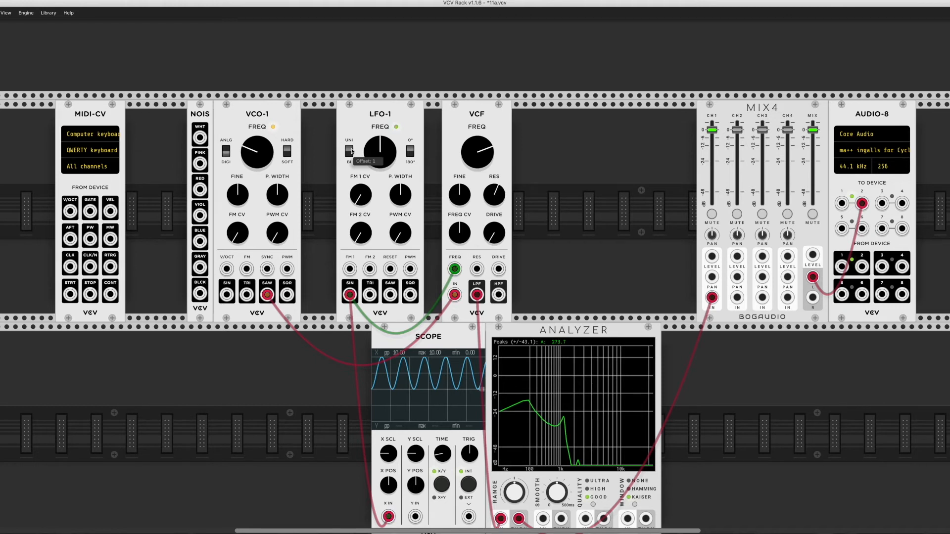
# Audition VCF's cutoff modulation with LFO-1 switched to bipolar, and return LFO-1 to unipolar with the frequency CV amount at 0%.
pyautogui.click(349, 152)
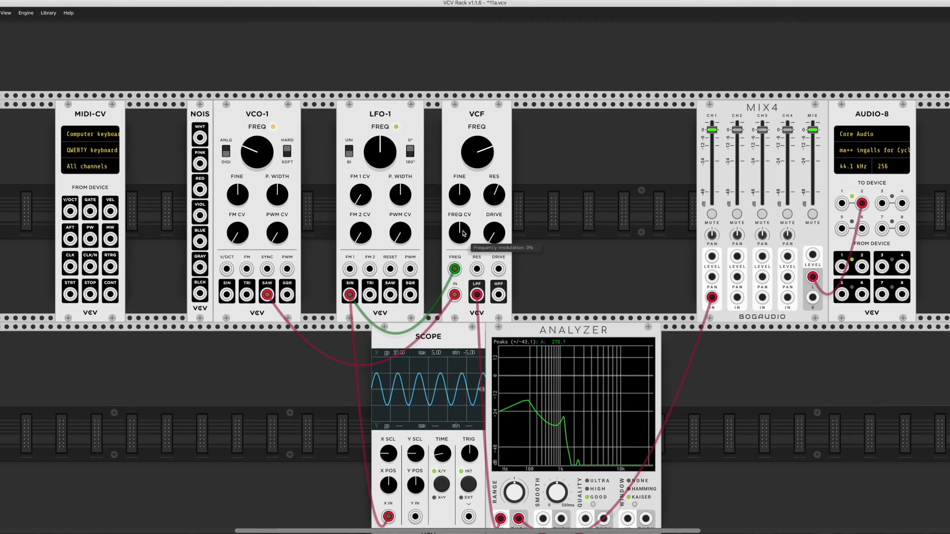
pyautogui.moveTo(463, 234); pyautogui.dragTo(464, 198)
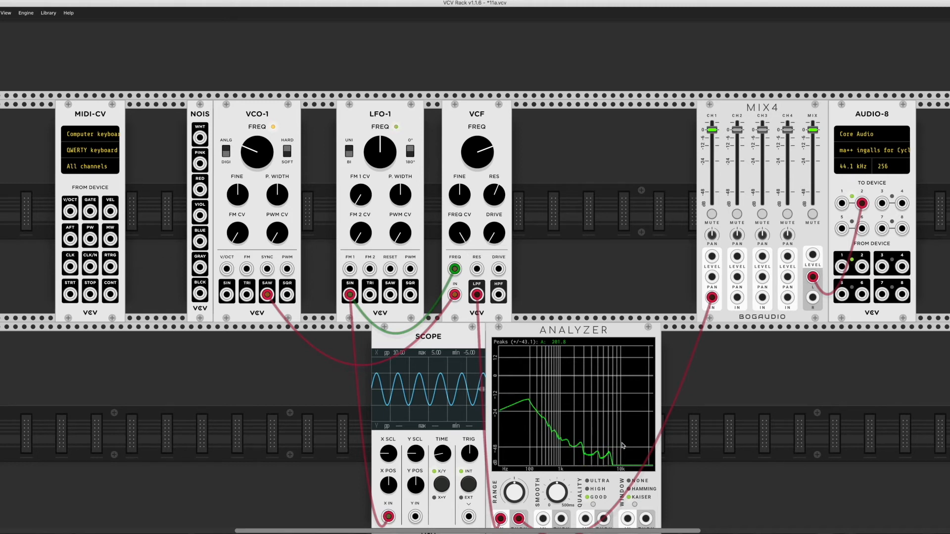
pyautogui.moveTo(459, 233); pyautogui.dragTo(460, 267)
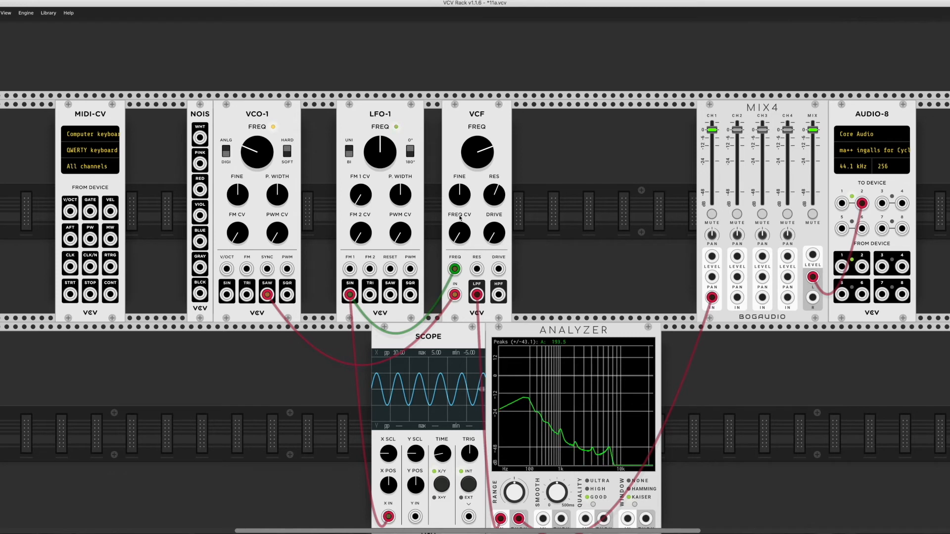
pyautogui.click(348, 149)
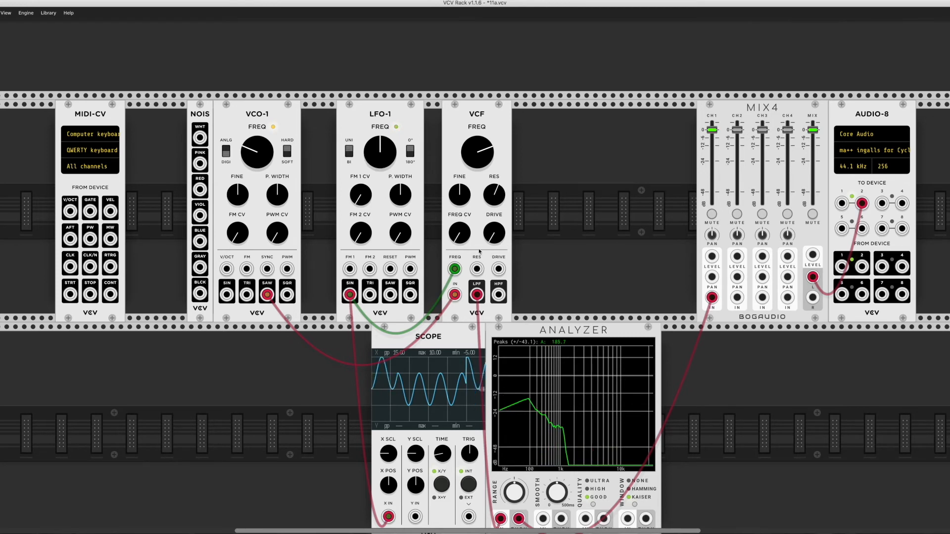
pyautogui.moveTo(458, 241); pyautogui.dragTo(458, 231)
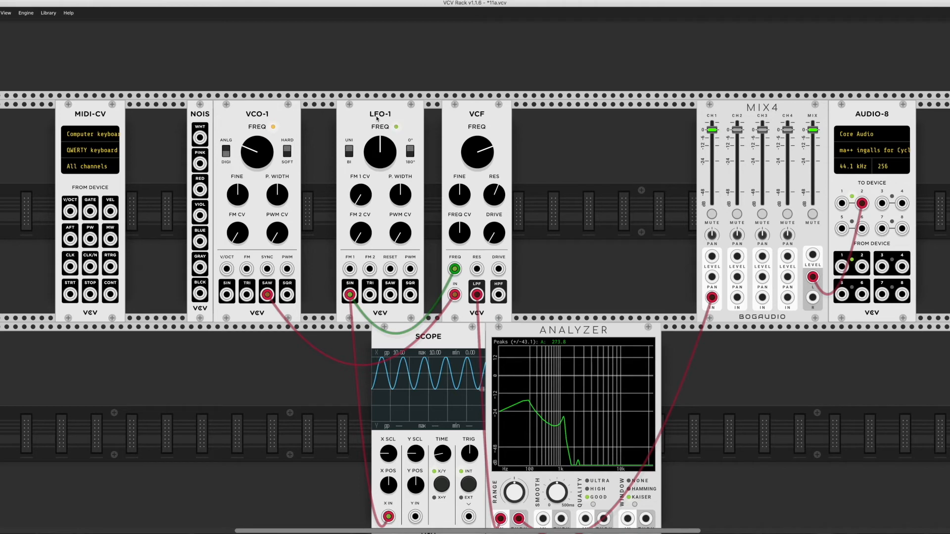
# Replace LFO-1 with an ADSR module directly before VCF, and add a new LFO-1 module in front of the ADSR.
pyautogui.press('Return')
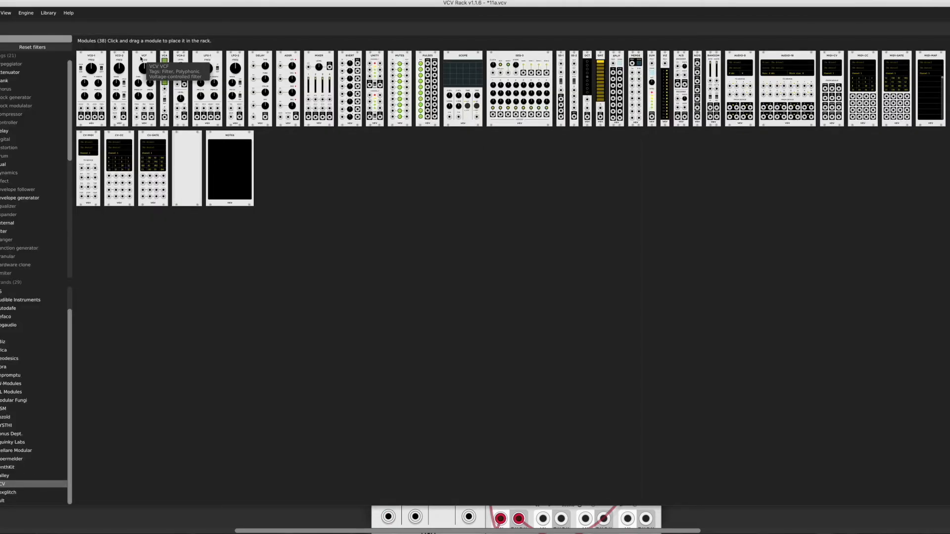
pyautogui.moveTo(291, 69); pyautogui.dragTo(462, 120)
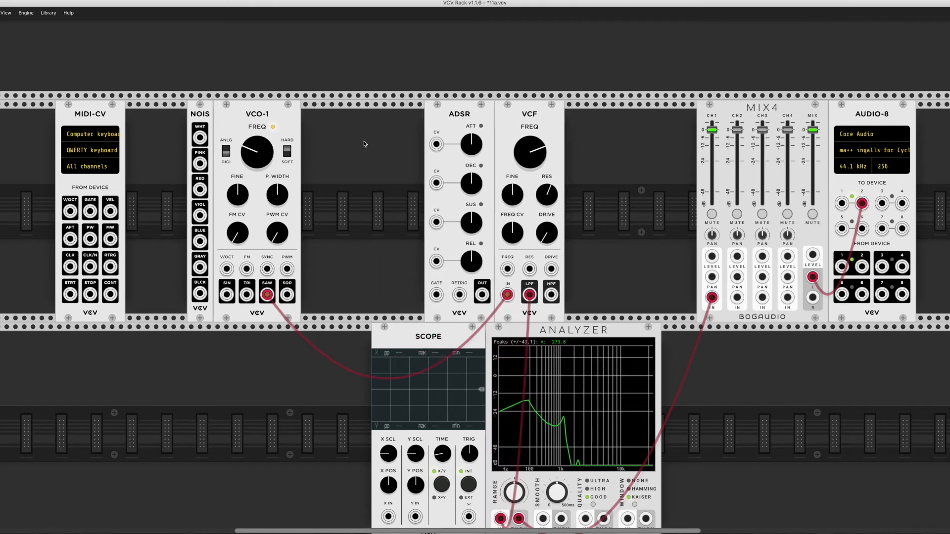
pyautogui.rightClick(369, 141)
pyautogui.moveTo(207, 89); pyautogui.dragTo(209, 62)
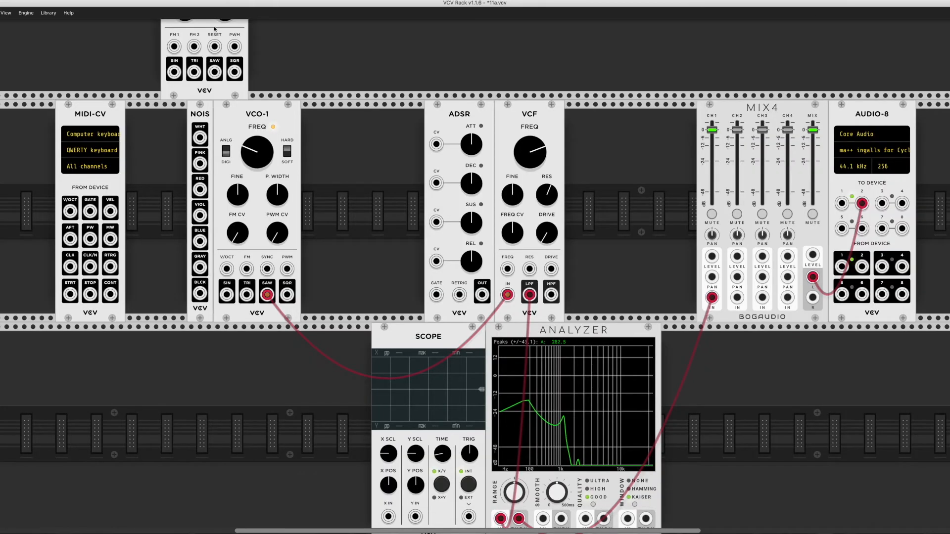
pyautogui.moveTo(215, 29); pyautogui.dragTo(404, 193)
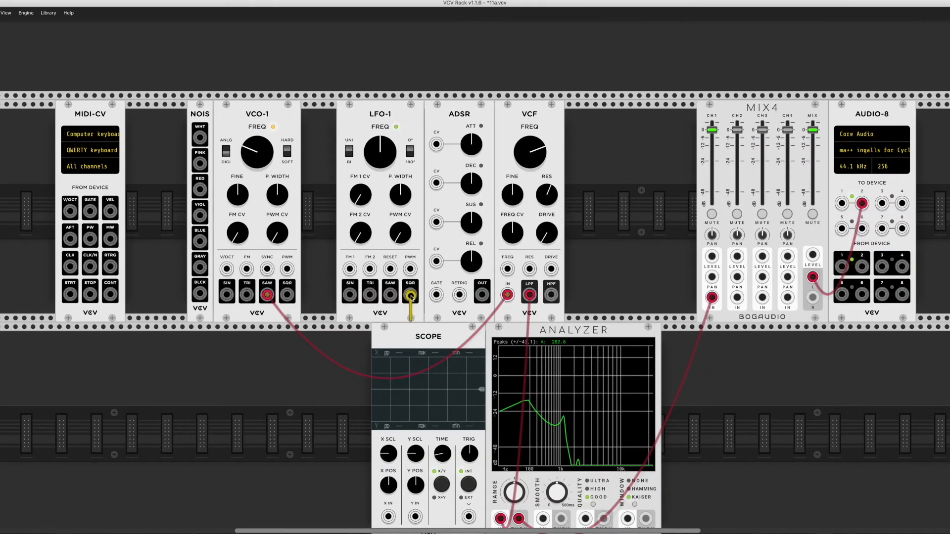
# Connect LFO-1's square output to ADSR's gate input and Scope's X input, and slow down LFO-1's frequency.
pyautogui.moveTo(411, 296); pyautogui.dragTo(436, 295)
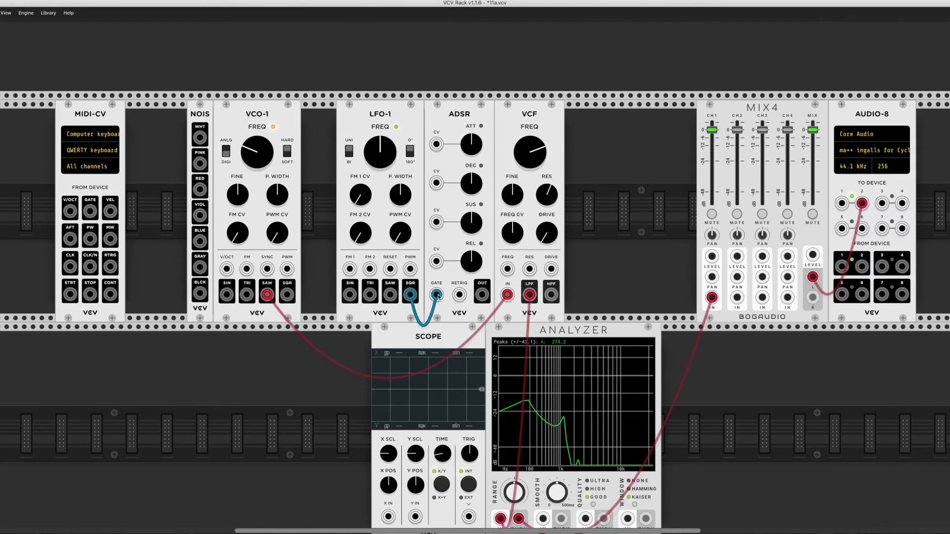
pyautogui.moveTo(411, 295)
pyautogui.mouseDown()
pyautogui.moveTo(386, 518)
pyautogui.moveTo(389, 400)
pyautogui.mouseUp()
pyautogui.scroll(5, 470, 247)
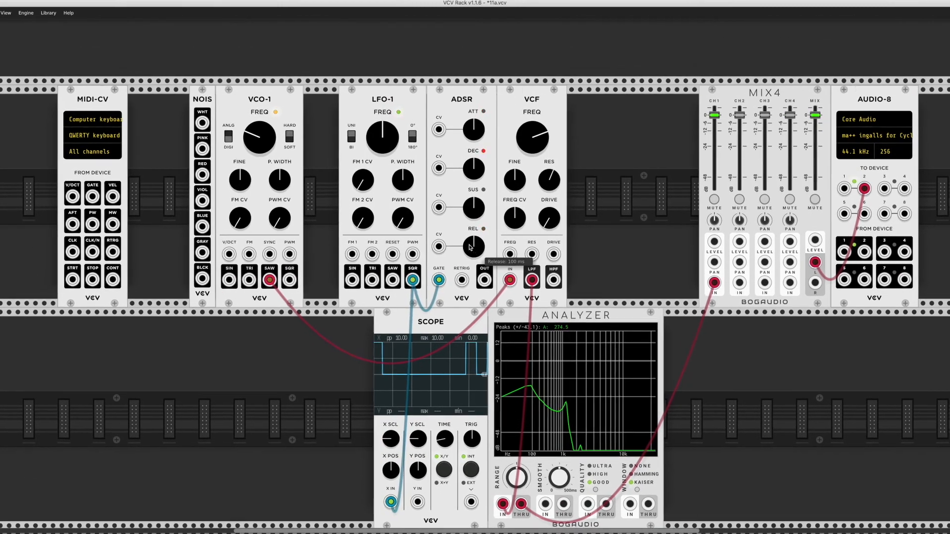
pyautogui.moveTo(385, 127); pyautogui.dragTo(387, 128)
# Connect ADSR's output to VCF's frequency CV input and to Scope's Y input.
pyautogui.moveTo(486, 281); pyautogui.dragTo(486, 283)
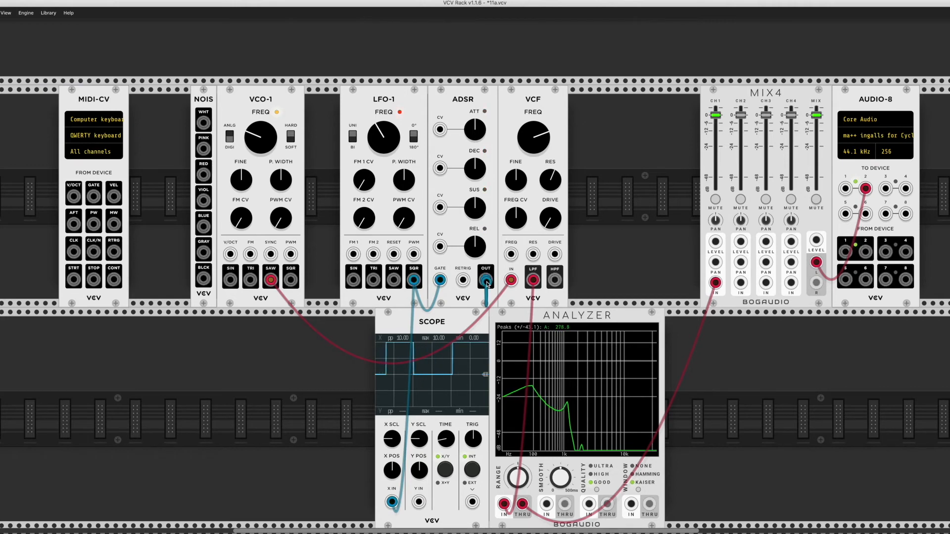
pyautogui.moveTo(487, 283); pyautogui.dragTo(510, 255)
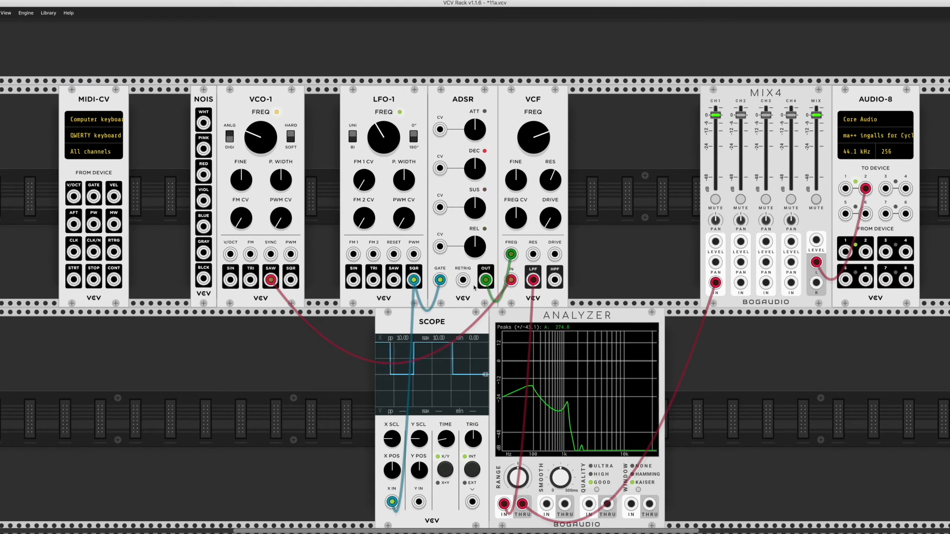
pyautogui.moveTo(485, 281); pyautogui.dragTo(419, 502)
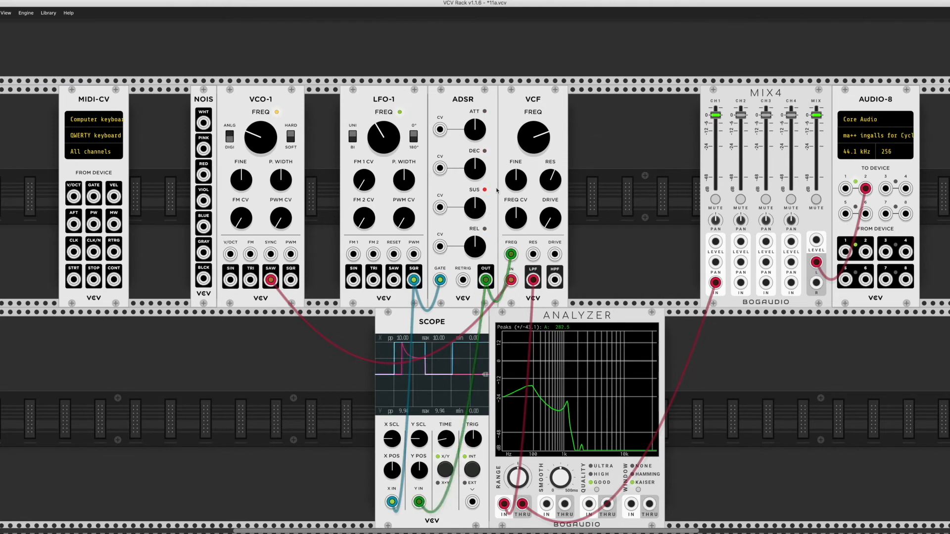
# Compare positive and negative amounts of VCF's frequency CV with the ADSR envelope, ending on a strongly positive amount.
pyautogui.moveTo(515, 218)
pyautogui.mouseDown()
pyautogui.moveTo(516, 208)
pyautogui.moveTo(513, 224)
pyautogui.mouseUp()
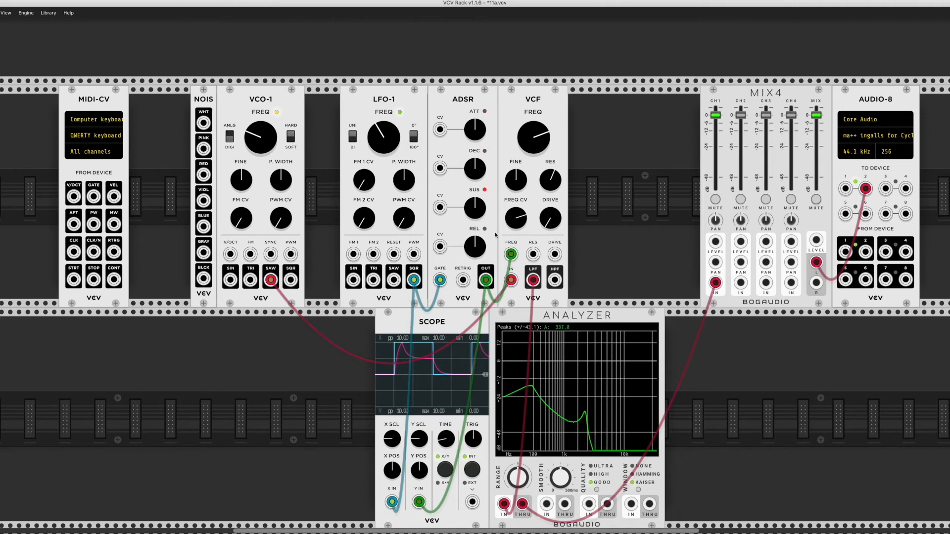
pyautogui.moveTo(518, 215)
pyautogui.moveTo(516, 216); pyautogui.dragTo(517, 243)
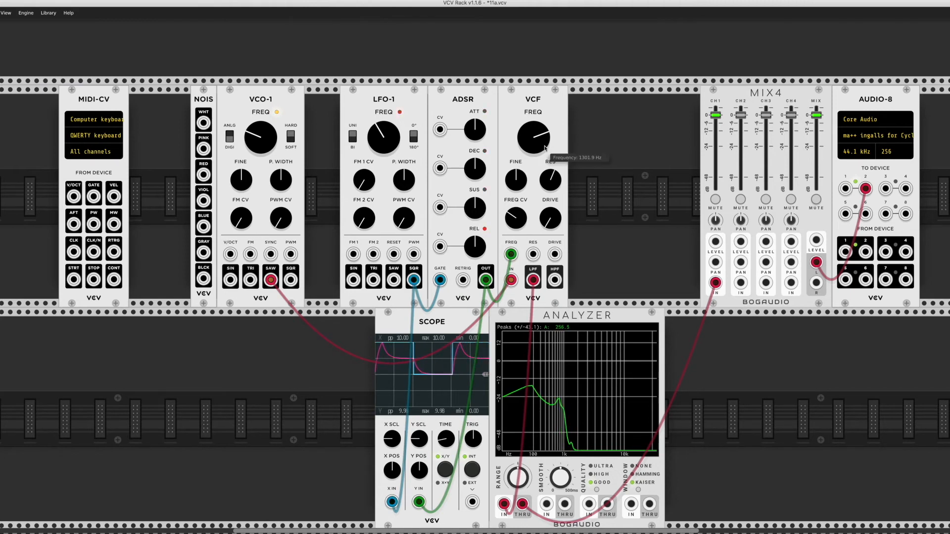
pyautogui.moveTo(517, 219); pyautogui.dragTo(516, 232)
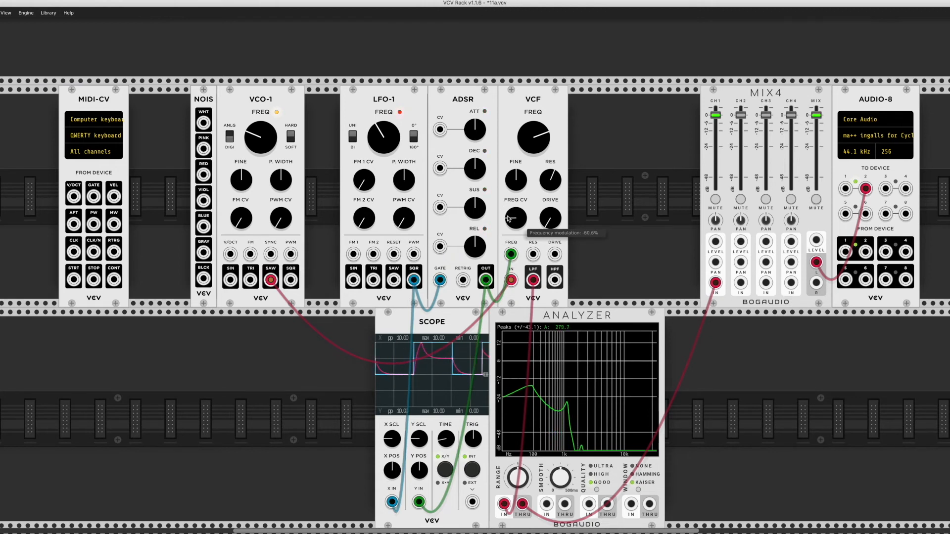
pyautogui.moveTo(511, 223); pyautogui.dragTo(511, 125)
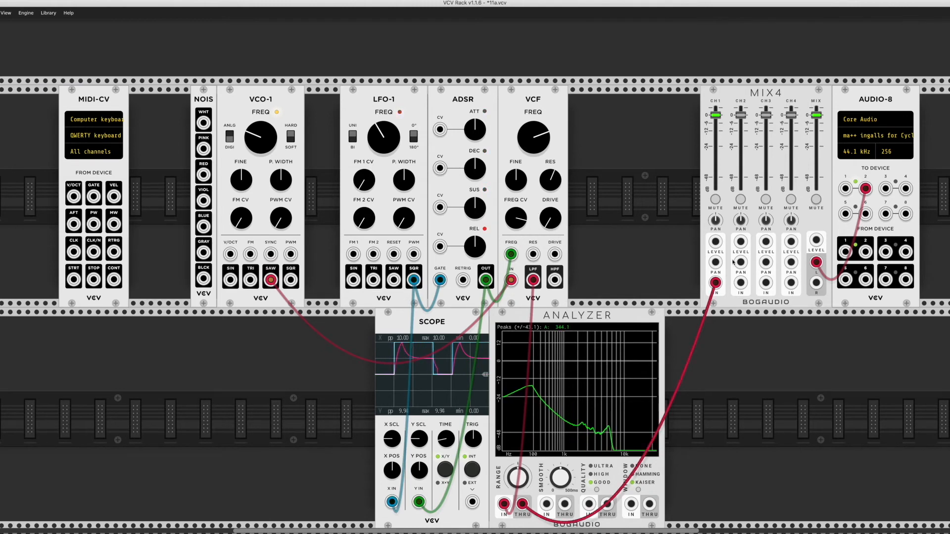
# Mute channel 1 of MIX4 and delete the VCF, ADSR, VCO-1 and NOIS modules.
pyautogui.click(720, 202)
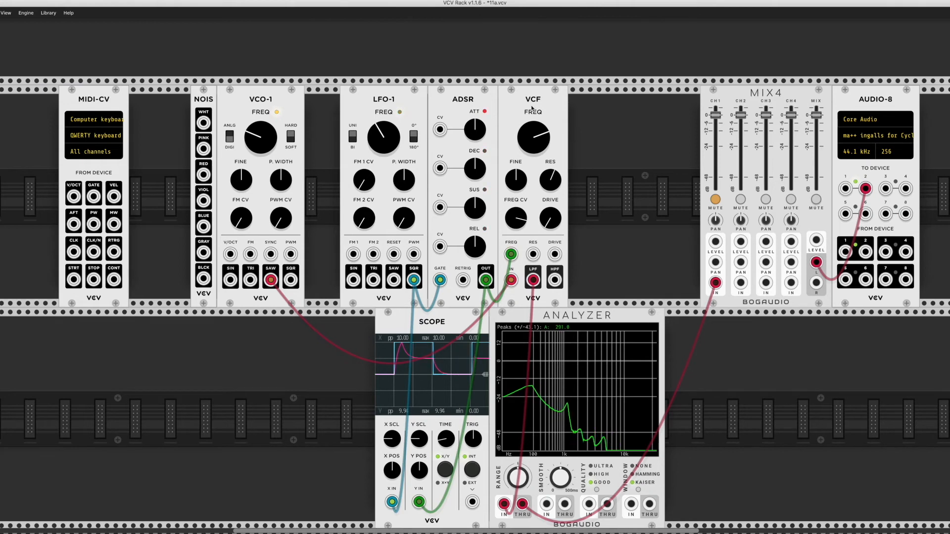
pyautogui.press('BackSpace')
pyautogui.press('BackSpace')
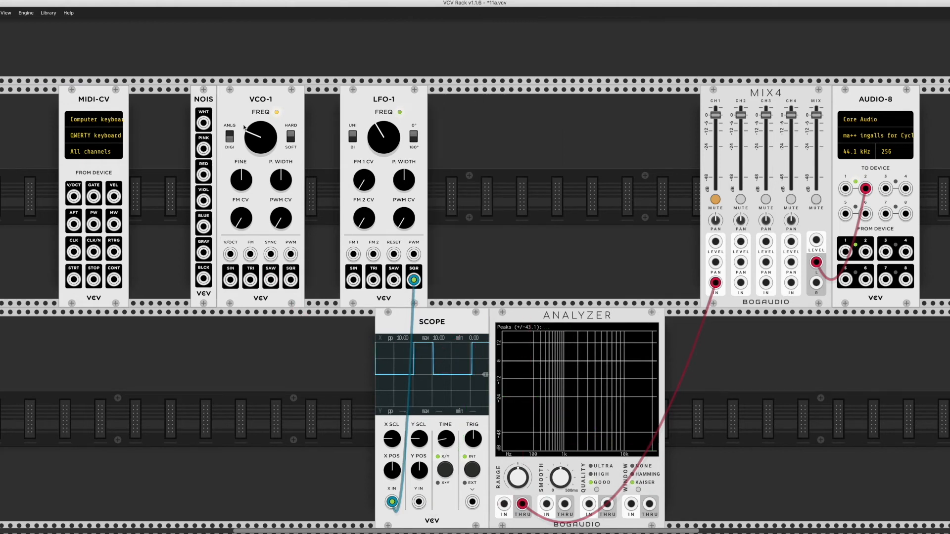
pyautogui.press('BackSpace')
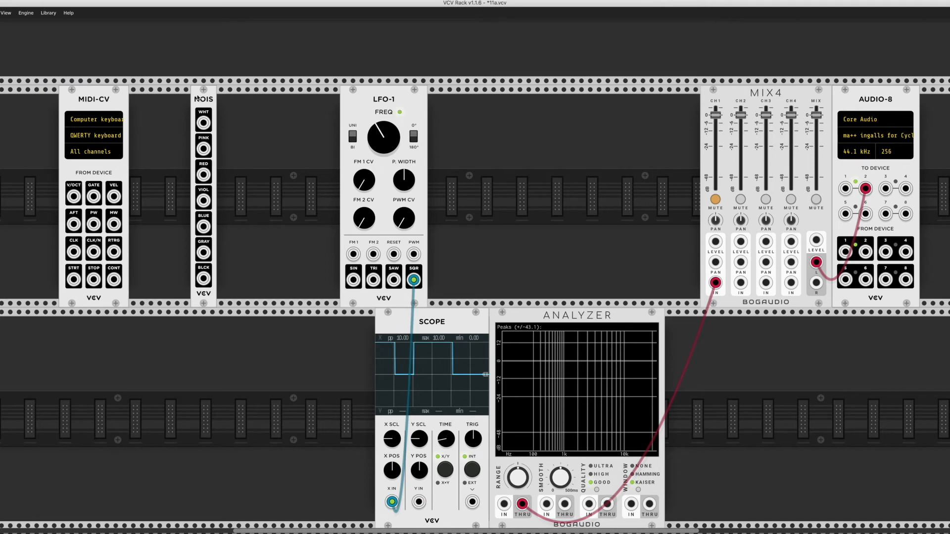
pyautogui.press('BackSpace')
# Move LFO-1 closer to MIDI-CV and remove the cable from its square output to Scope.
pyautogui.moveTo(347, 106); pyautogui.dragTo(215, 106)
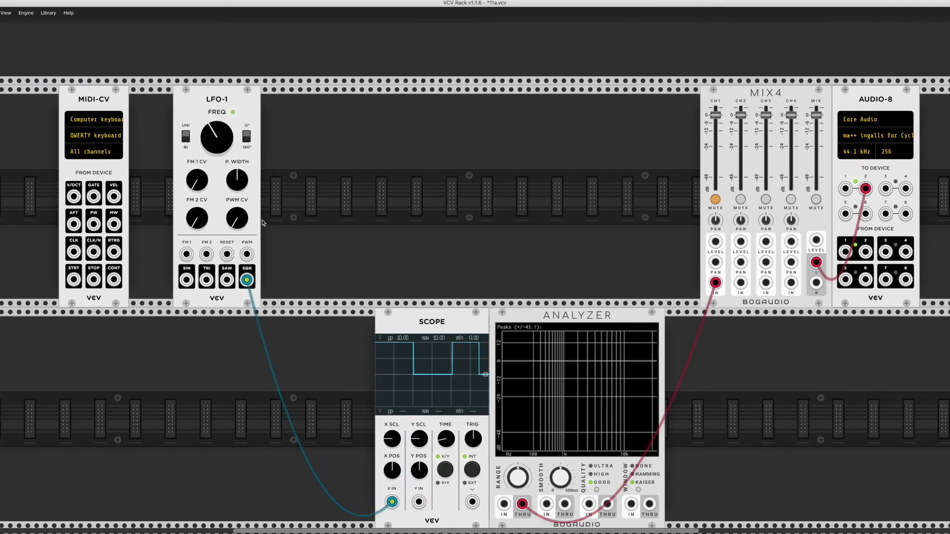
pyautogui.moveTo(247, 281); pyautogui.dragTo(250, 304)
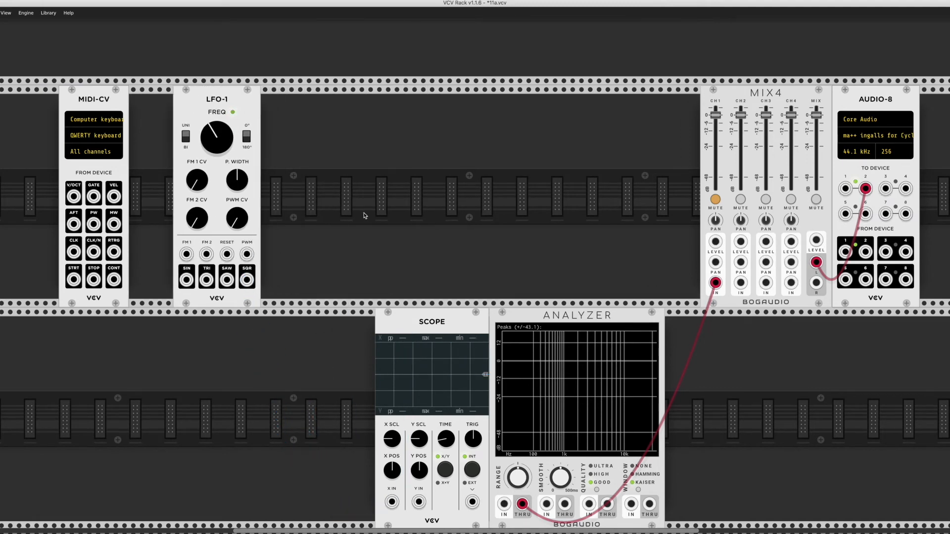
# Filter the module library by the Attenuator tag across all brands, and place Befaco's Dual Atenuverter directly after LFO-1.
pyautogui.rightClick(317, 166)
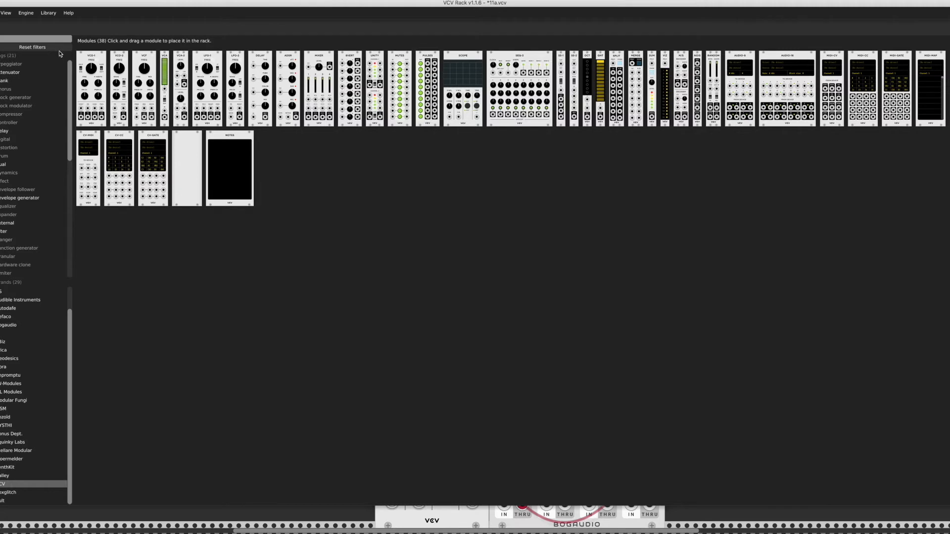
pyautogui.click(20, 72)
pyautogui.click(4, 485)
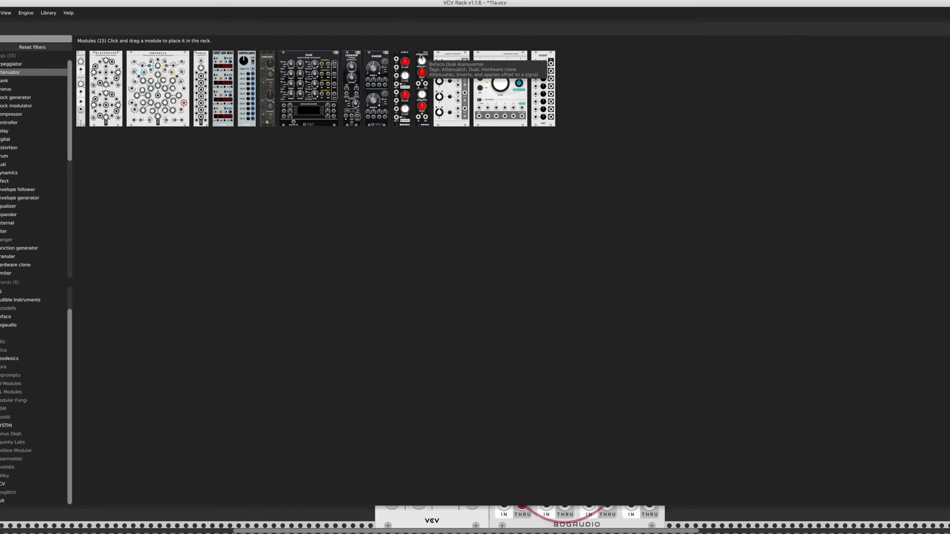
pyautogui.click(422, 59)
pyautogui.moveTo(431, 101); pyautogui.dragTo(287, 110)
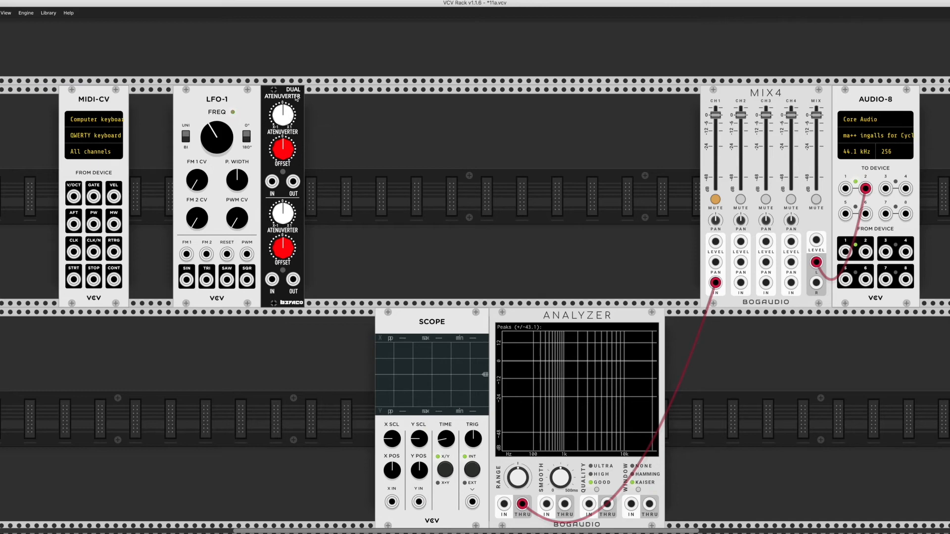
pyautogui.hscroll(-4, 300, 117)
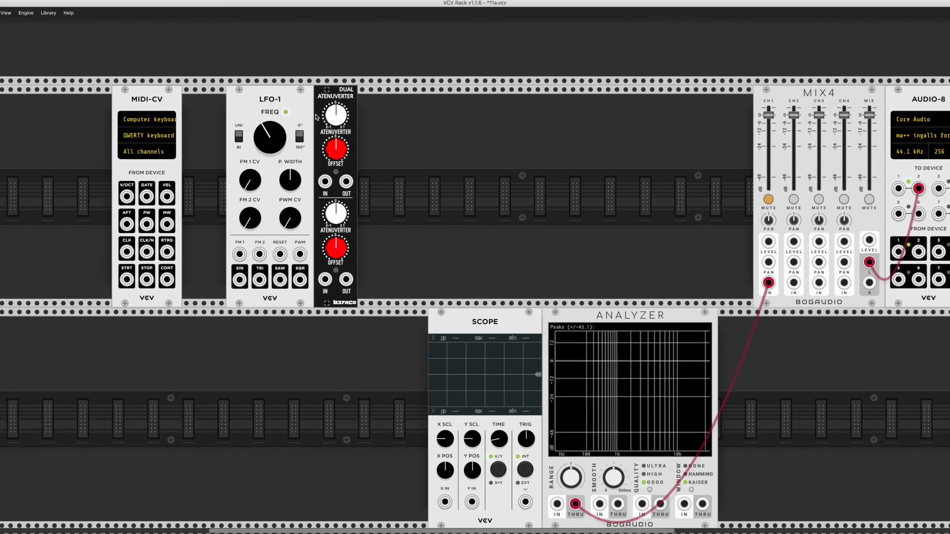
pyautogui.hscroll(2, 458, 143)
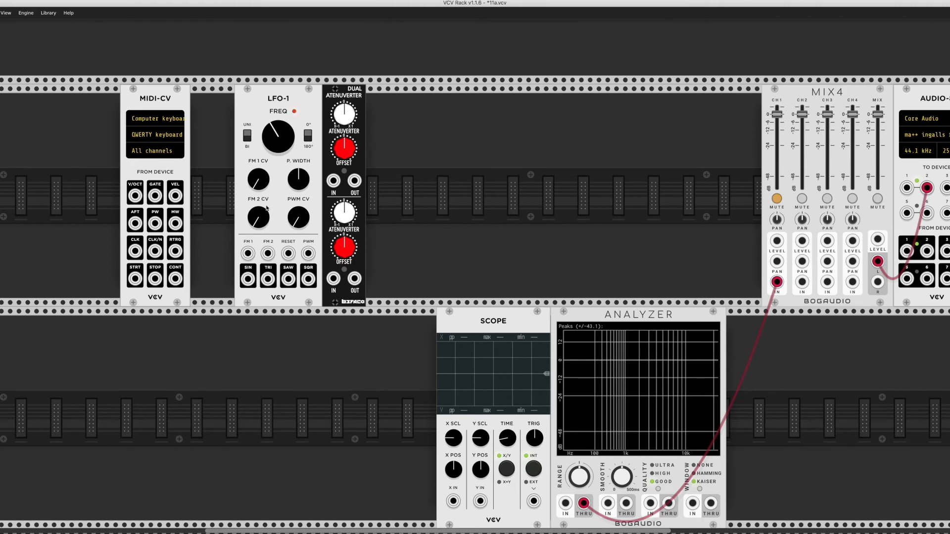
pyautogui.moveTo(289, 280)
pyautogui.mouseDown()
pyautogui.moveTo(333, 181)
pyautogui.moveTo(357, 186)
pyautogui.moveTo(379, 325)
pyautogui.moveTo(453, 501)
pyautogui.mouseUp()
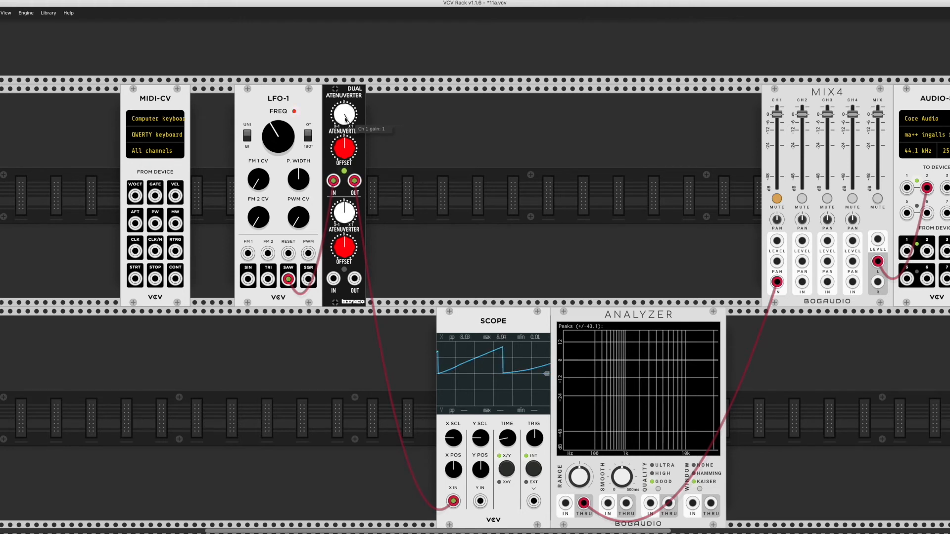
pyautogui.moveTo(275, 141); pyautogui.dragTo(276, 135)
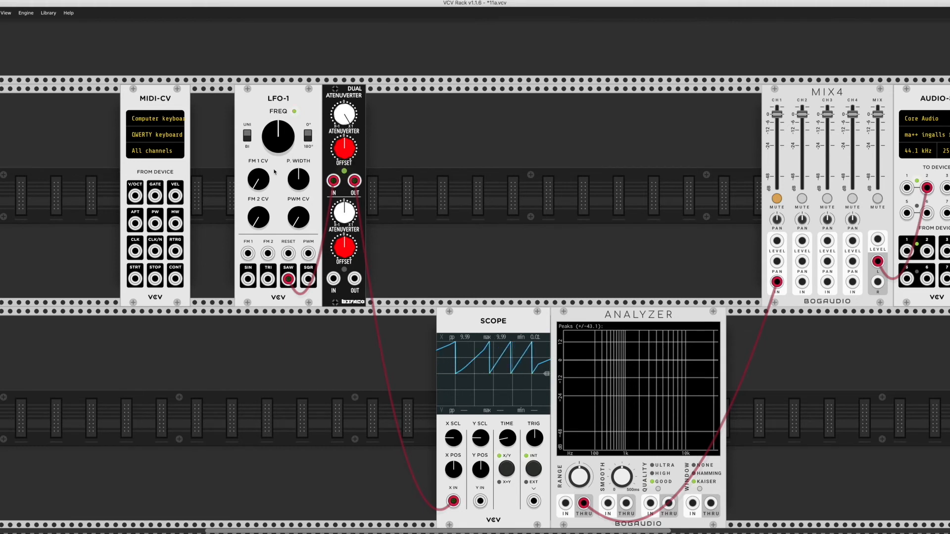
pyautogui.moveTo(341, 112)
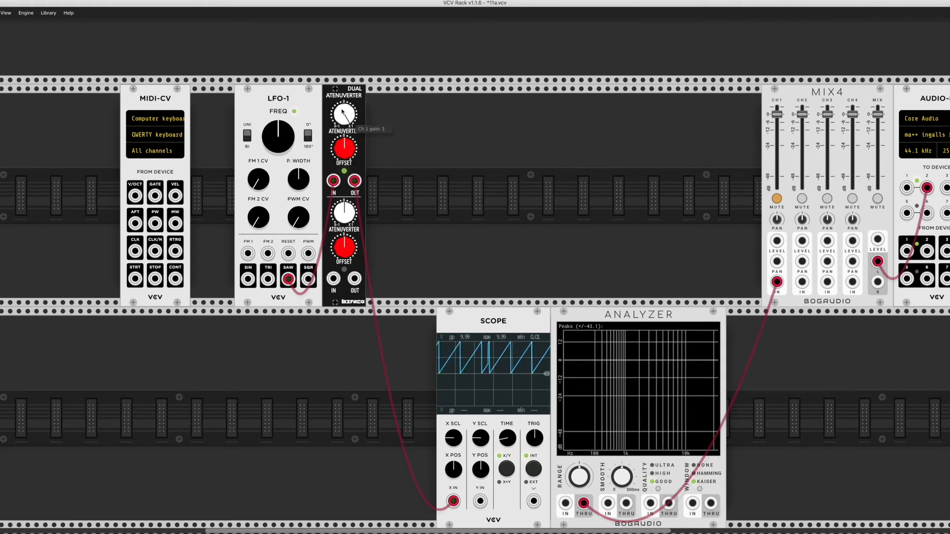
pyautogui.moveTo(342, 112); pyautogui.dragTo(341, 115)
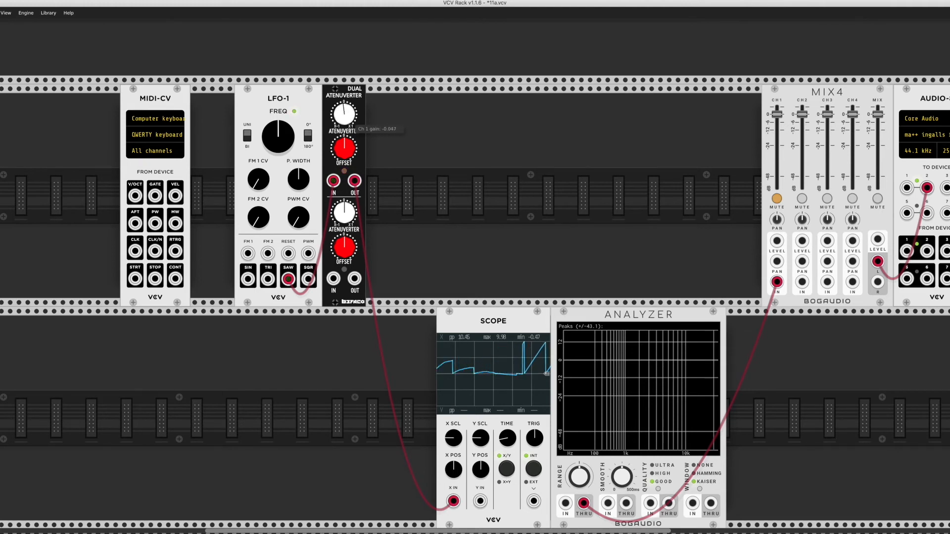
pyautogui.moveTo(342, 115); pyautogui.dragTo(341, 119)
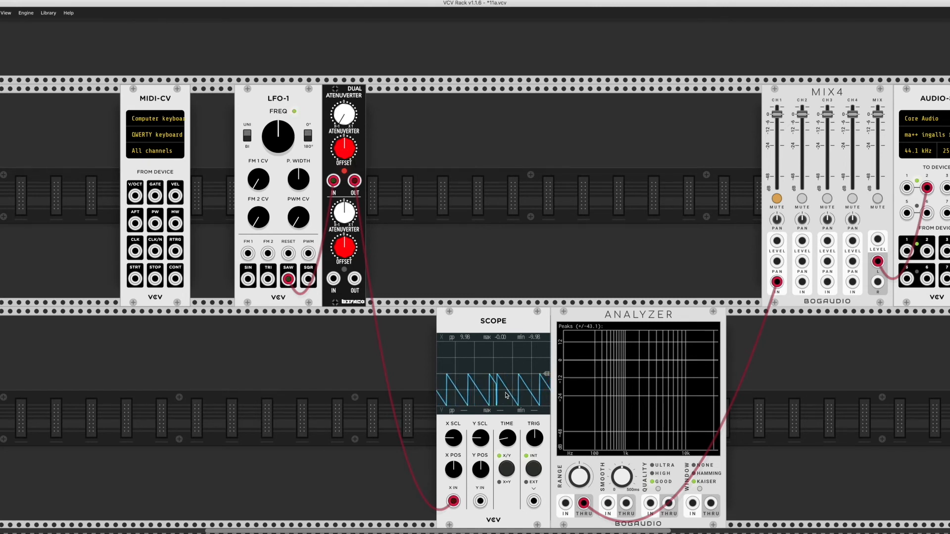
pyautogui.moveTo(342, 155)
pyautogui.moveTo(345, 155); pyautogui.dragTo(346, 129)
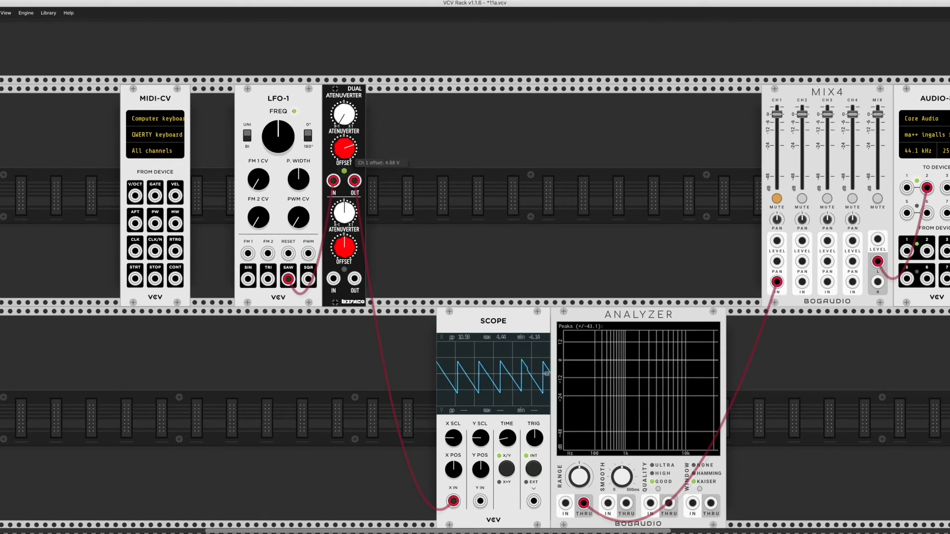
pyautogui.moveTo(345, 150); pyautogui.dragTo(345, 123)
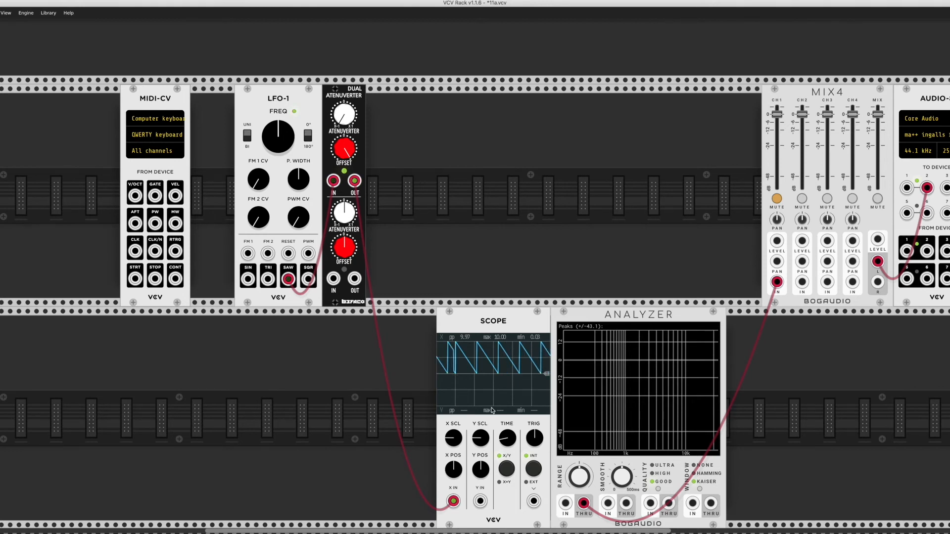
pyautogui.moveTo(337, 113); pyautogui.dragTo(337, 113)
pyautogui.doubleClick(337, 112)
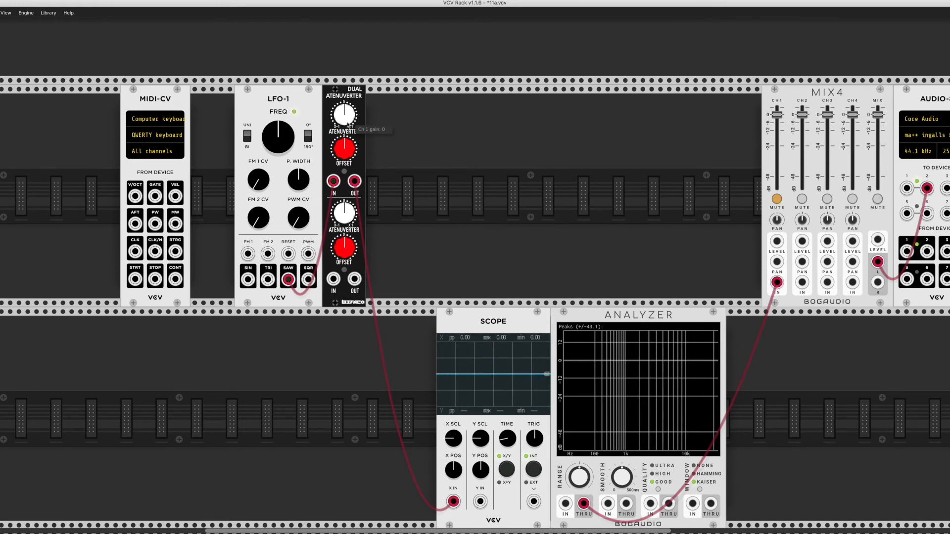
pyautogui.moveTo(337, 113); pyautogui.dragTo(336, 110)
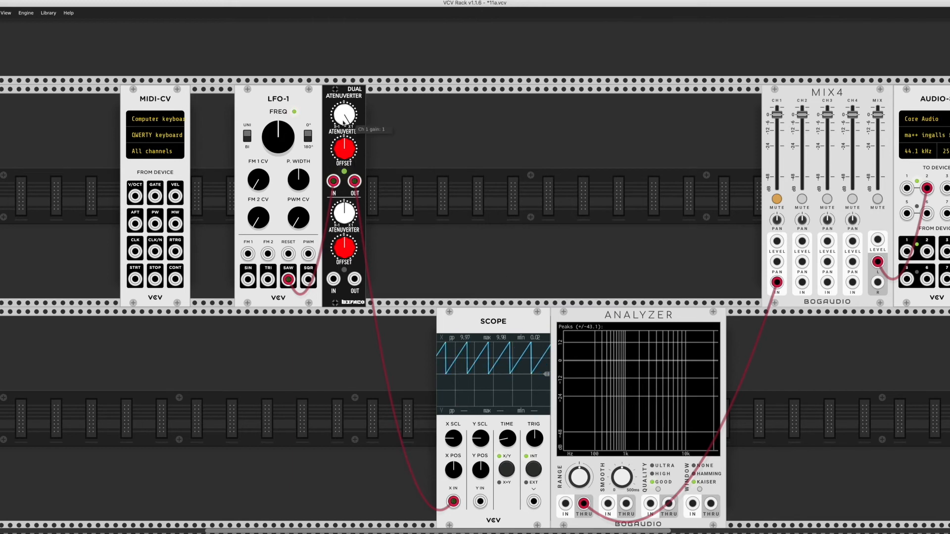
pyautogui.moveTo(349, 119); pyautogui.dragTo(349, 153)
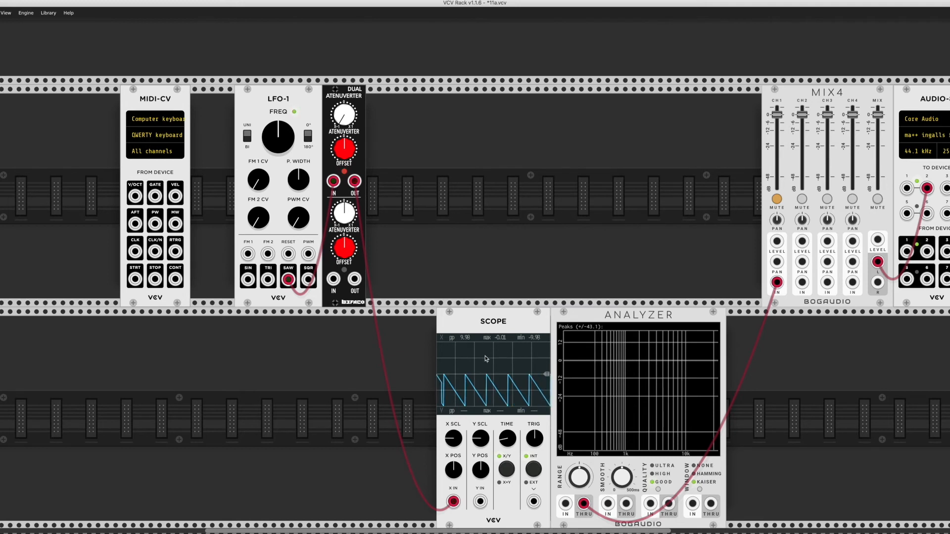
pyautogui.moveTo(344, 149); pyautogui.dragTo(343, 121)
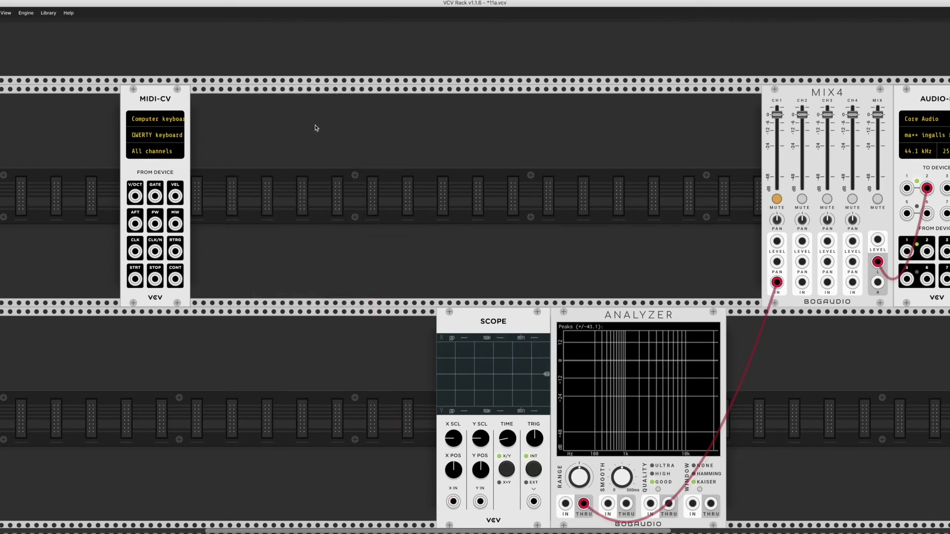
# Filter the module library by the Filter tag and place Bogaudio's VCF in the upper row between MIDI-CV and MIX4.
pyautogui.rightClick(330, 126)
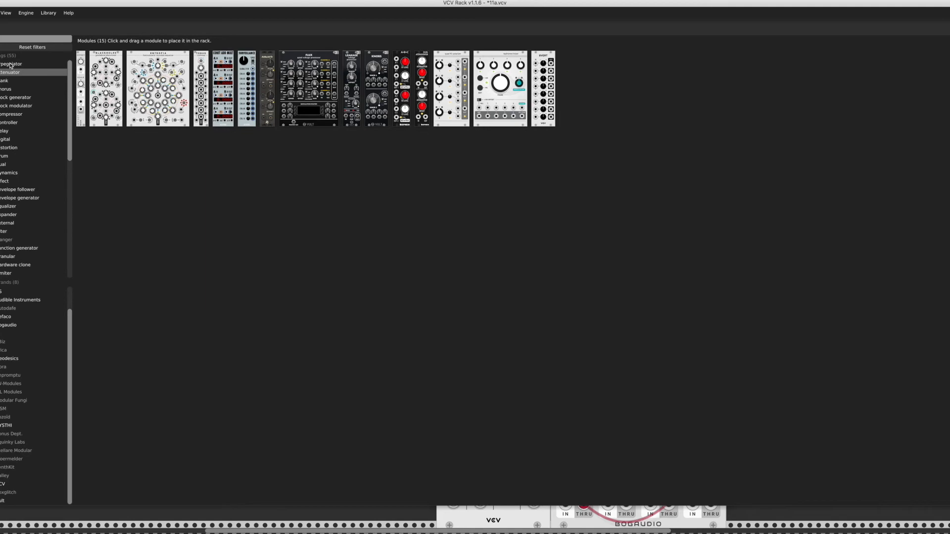
pyautogui.click(10, 80)
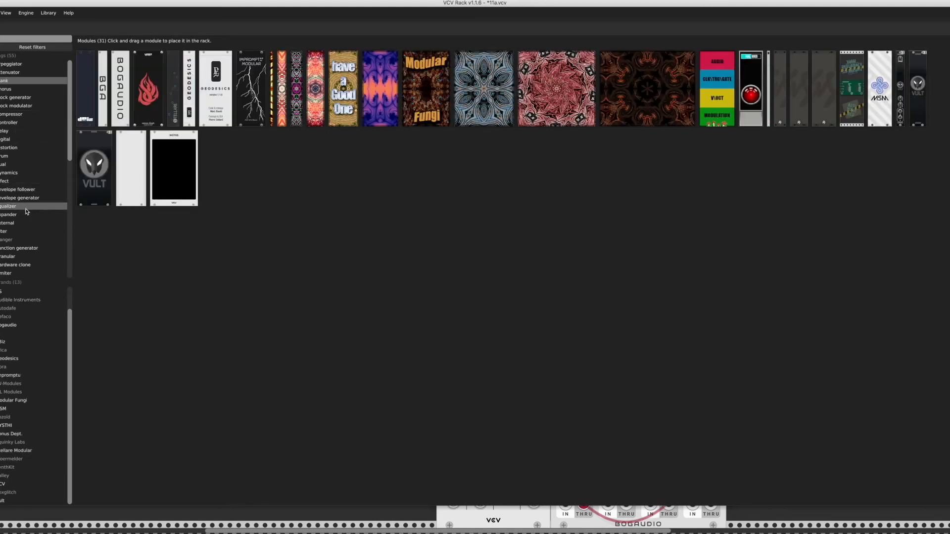
pyautogui.click(25, 231)
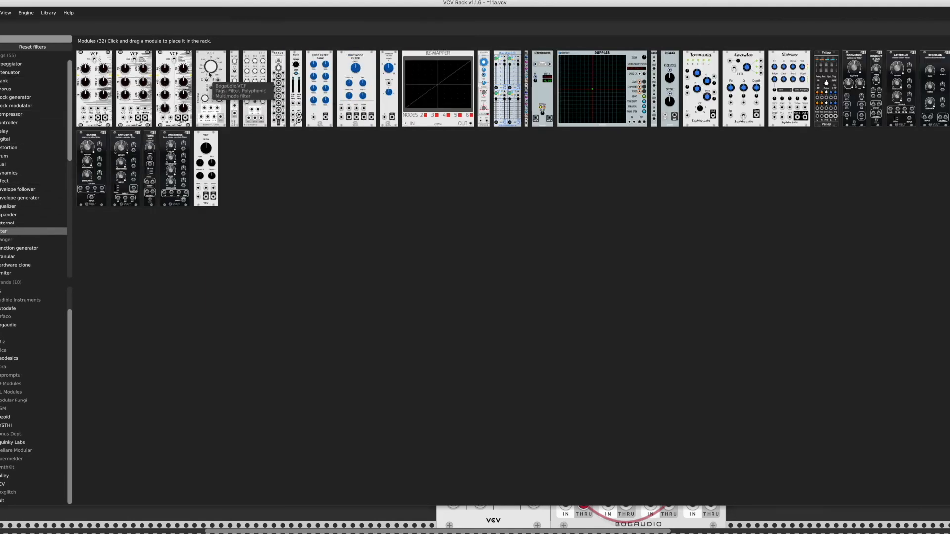
pyautogui.click(210, 75)
pyautogui.moveTo(240, 102); pyautogui.dragTo(427, 102)
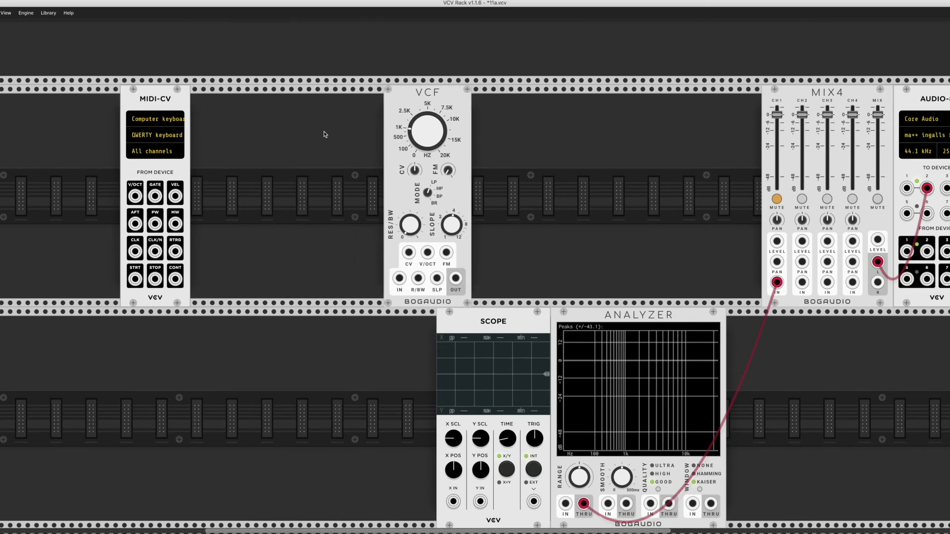
# Add the VCV noise module directly before VCF and patch its white output through VCF into Analyzer's first input.
pyautogui.rightClick(324, 133)
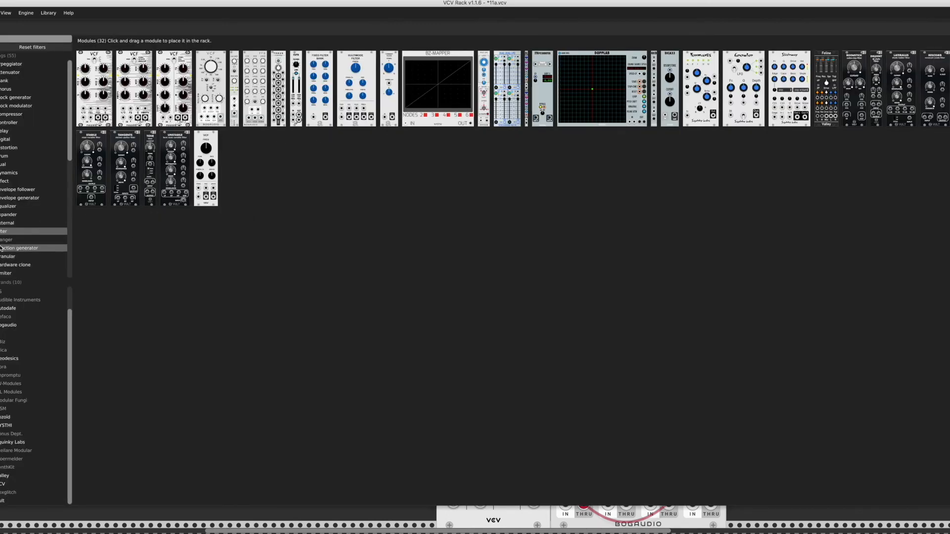
pyautogui.click(9, 231)
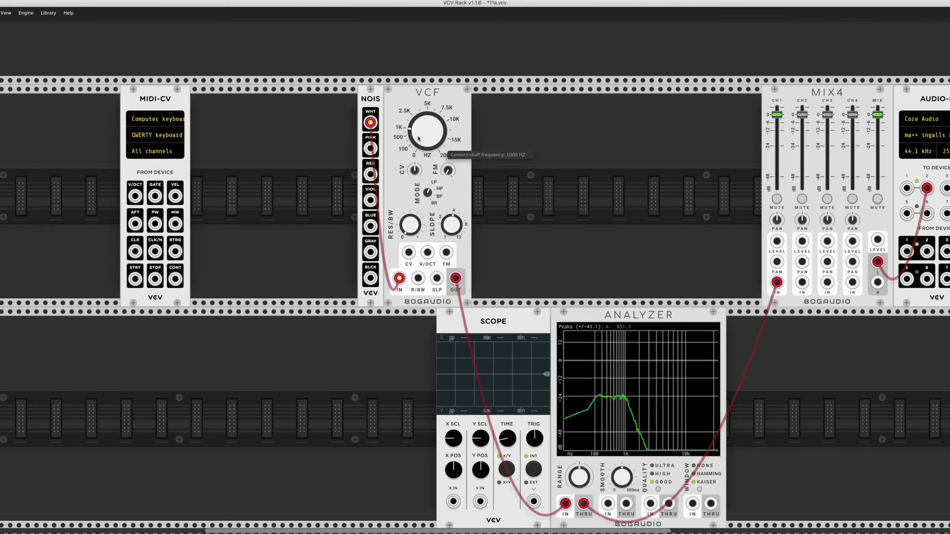
# Raise VCF's low-pass cutoff from 1000 Hz to about 3865 Hz, then lower it to 0 Hz.
pyautogui.moveTo(427, 130); pyautogui.dragTo(427, 112)
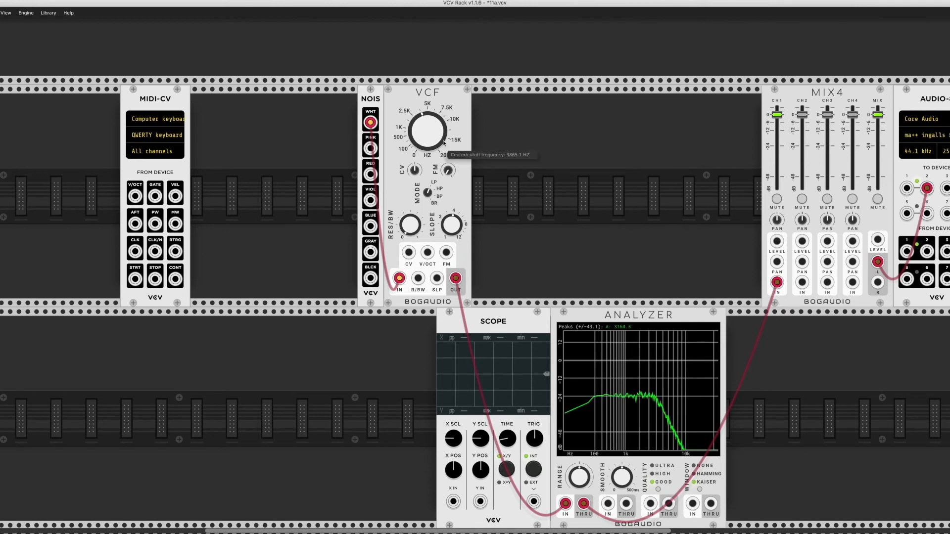
pyautogui.moveTo(436, 122)
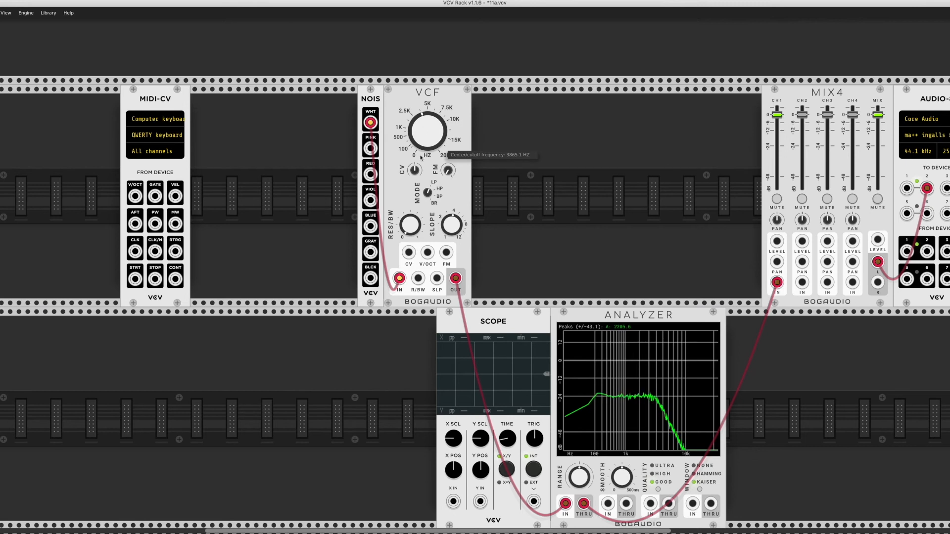
pyautogui.moveTo(426, 122); pyautogui.dragTo(421, 145)
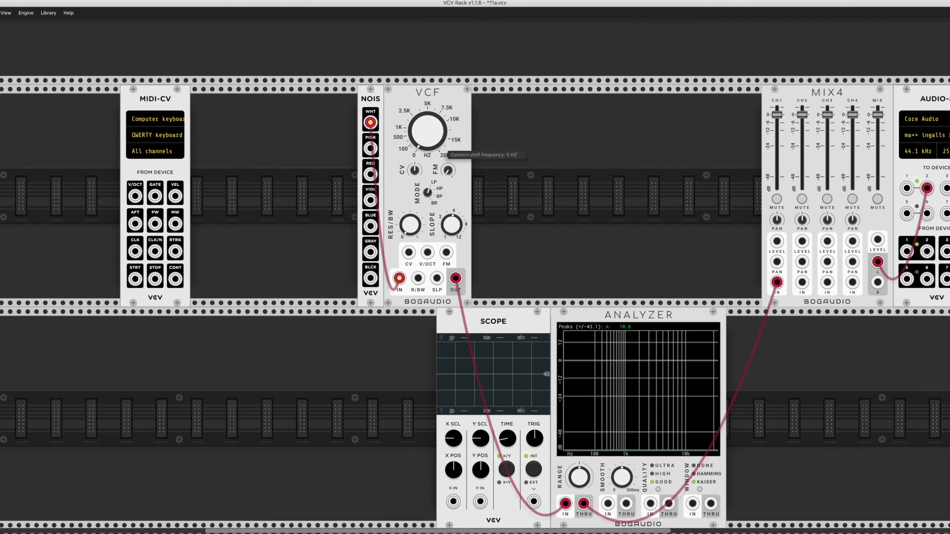
# Switch VCF to high-pass mode and sweep its cutoff up to 20000 Hz and back down to about 5 kHz.
pyautogui.moveTo(426, 138); pyautogui.dragTo(426, 117)
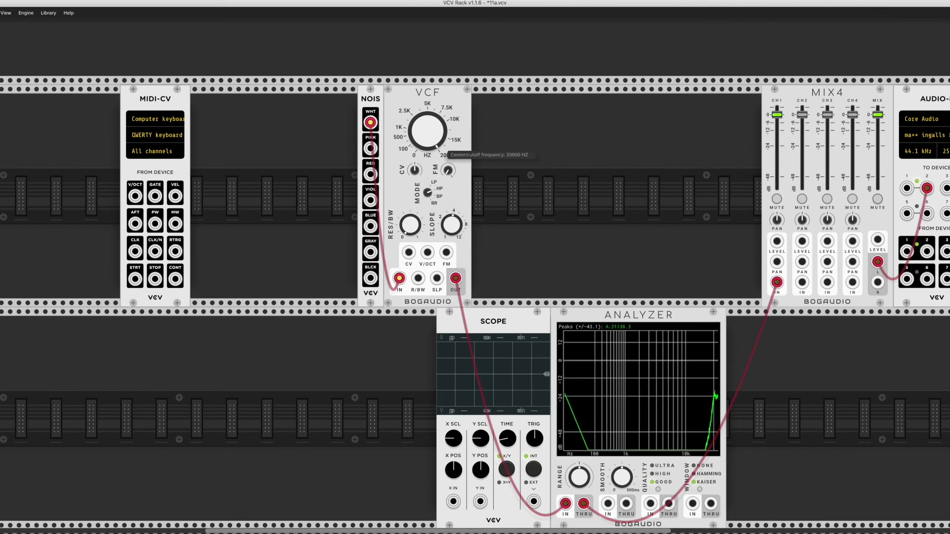
pyautogui.moveTo(427, 131); pyautogui.dragTo(427, 242)
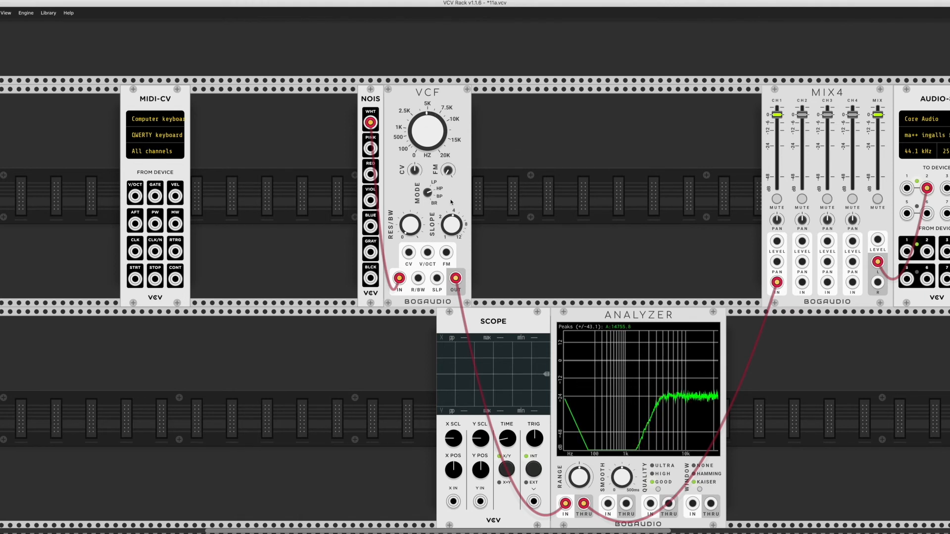
# Switch VCF to band-pass mode, shift its center frequency, and widen the bandwidth to about 25% and on to about 69%.
pyautogui.moveTo(429, 196); pyautogui.dragTo(429, 196)
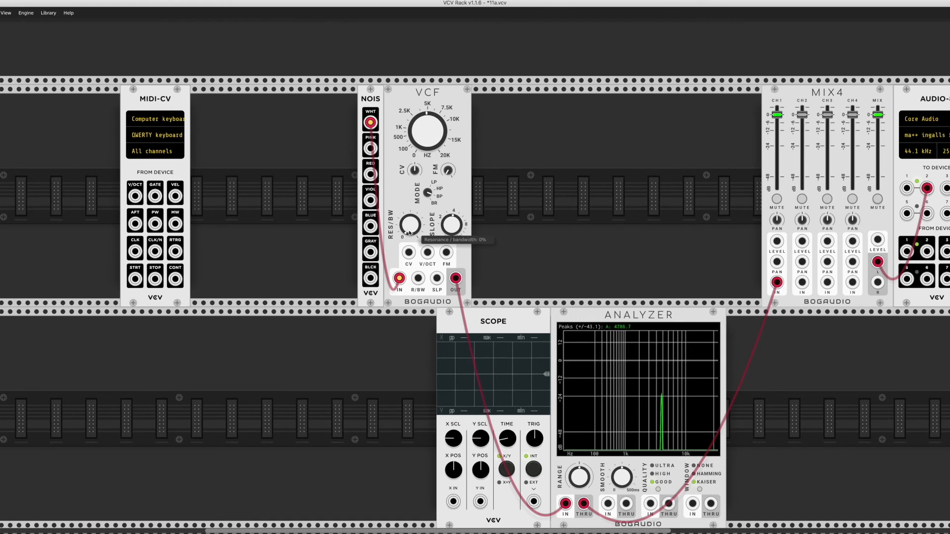
pyautogui.moveTo(410, 225); pyautogui.dragTo(410, 201)
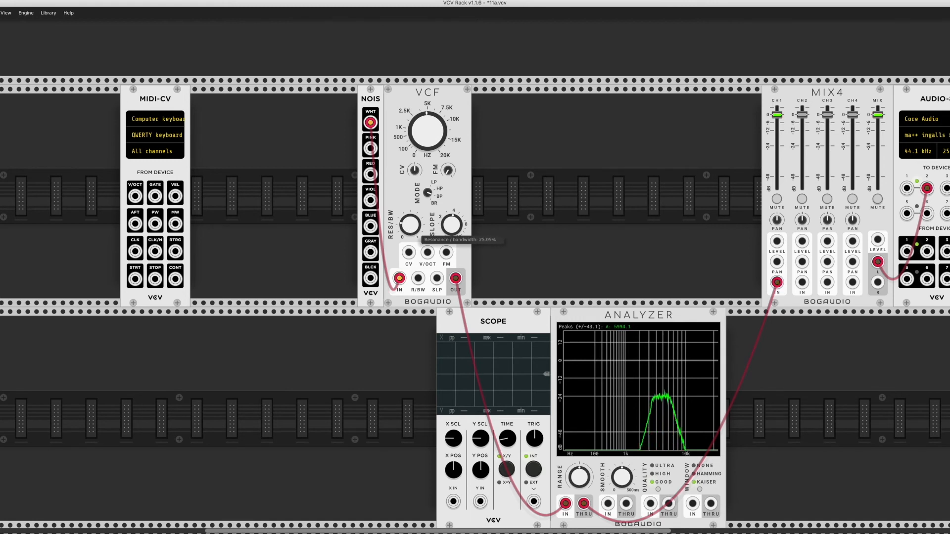
pyautogui.moveTo(427, 129)
pyautogui.mouseDown()
pyautogui.moveTo(427, 148)
pyautogui.moveTo(433, 128)
pyautogui.mouseUp()
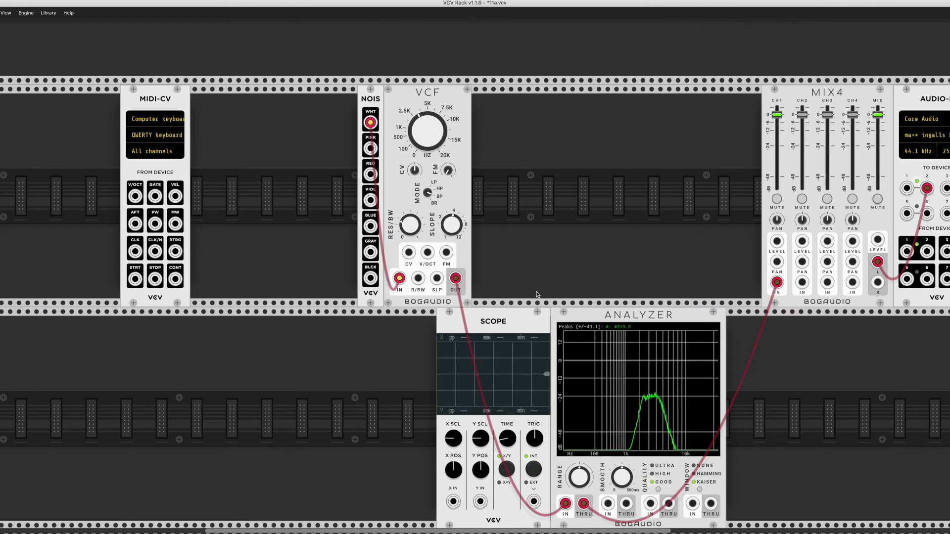
pyautogui.moveTo(431, 135); pyautogui.dragTo(430, 107)
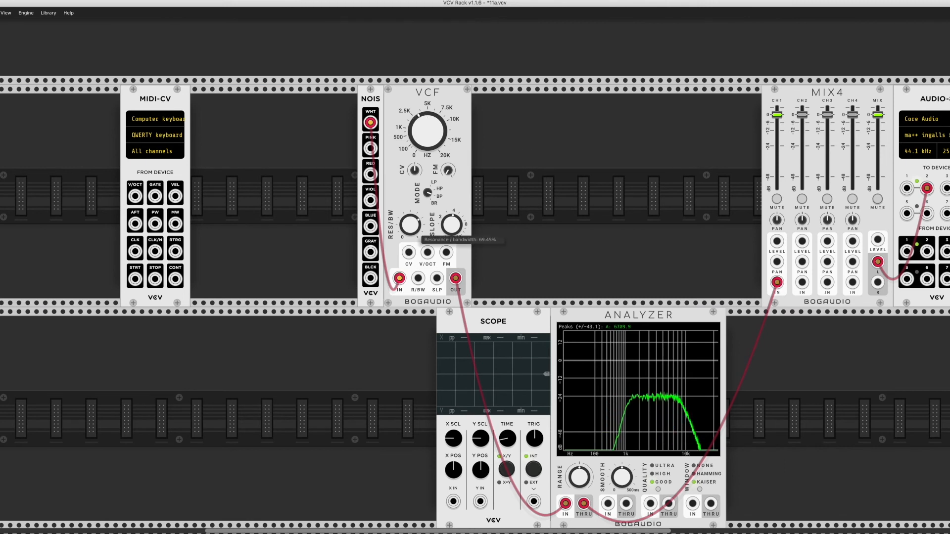
# Switch VCF to band-reject mode, adjust the notch's bandwidth, and set its center frequency to about 2657 Hz.
pyautogui.scroll(1, 428, 221)
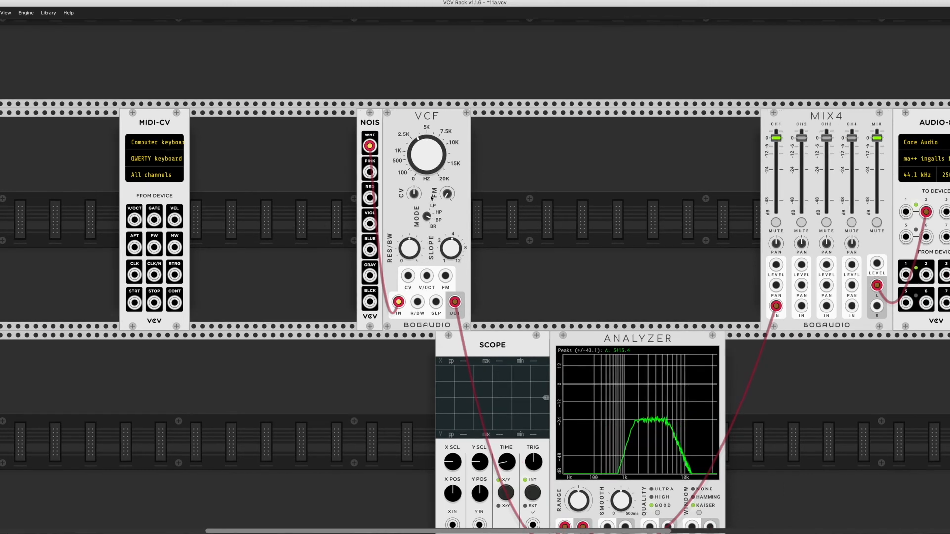
pyautogui.scroll(-1, 428, 220)
pyautogui.moveTo(429, 218); pyautogui.dragTo(428, 213)
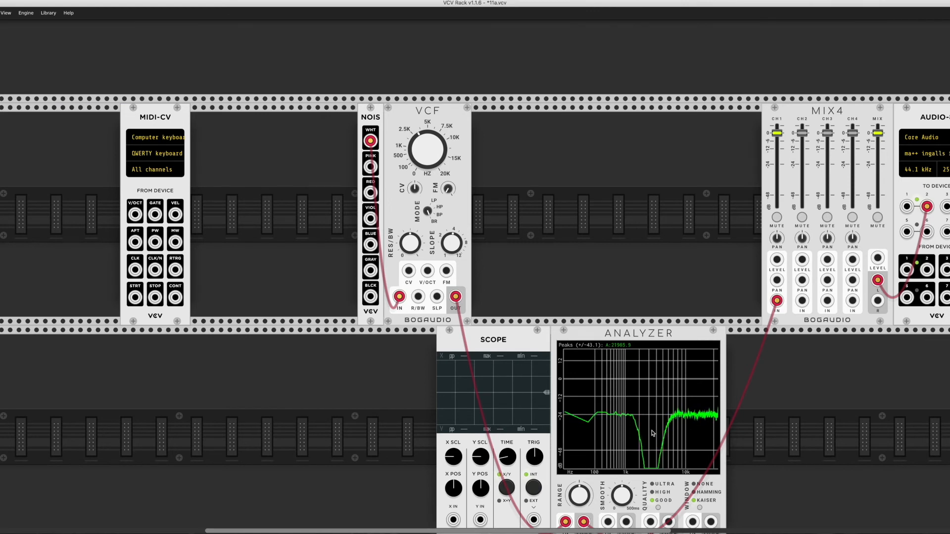
pyautogui.moveTo(410, 242)
pyautogui.mouseDown()
pyautogui.moveTo(410, 273)
pyautogui.moveTo(410, 236)
pyautogui.mouseUp()
pyautogui.scroll(-1, 406, 238)
pyautogui.moveTo(440, 163)
pyautogui.mouseDown()
pyautogui.moveTo(439, 155)
pyautogui.moveTo(440, 186)
pyautogui.moveTo(439, 171)
pyautogui.mouseUp()
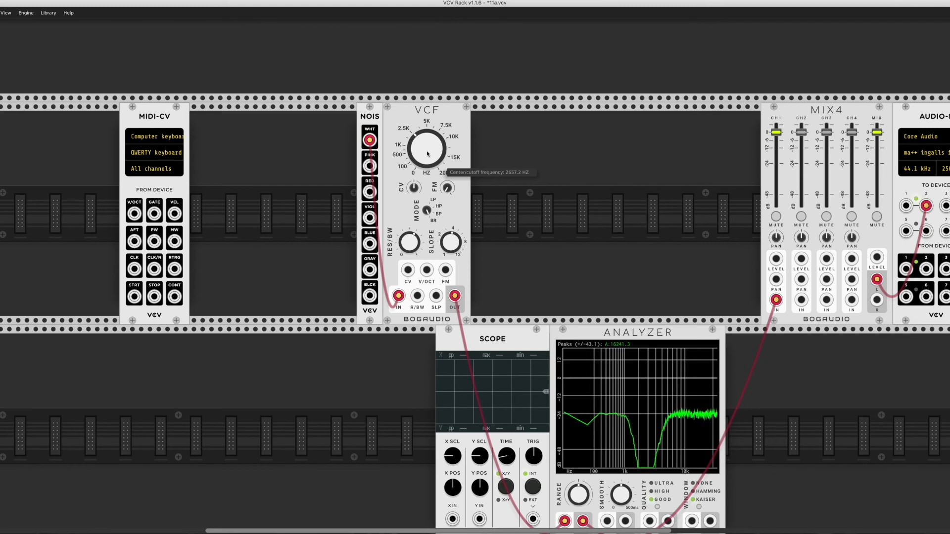
# Return VCF to low-pass mode, flatten its slope, steepen it to about 2 poles, and lower the cutoff slightly.
pyautogui.moveTo(427, 211); pyautogui.dragTo(427, 238)
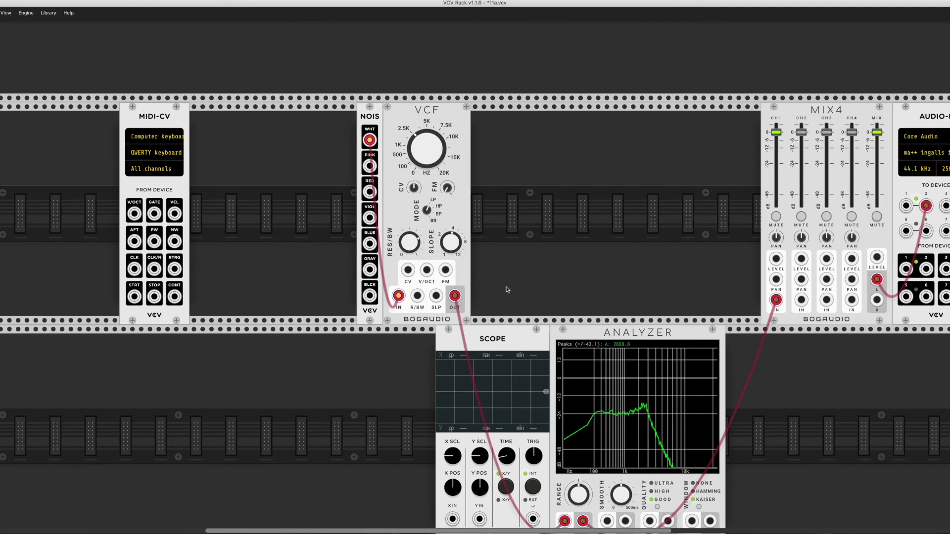
pyautogui.scroll(1, 453, 242)
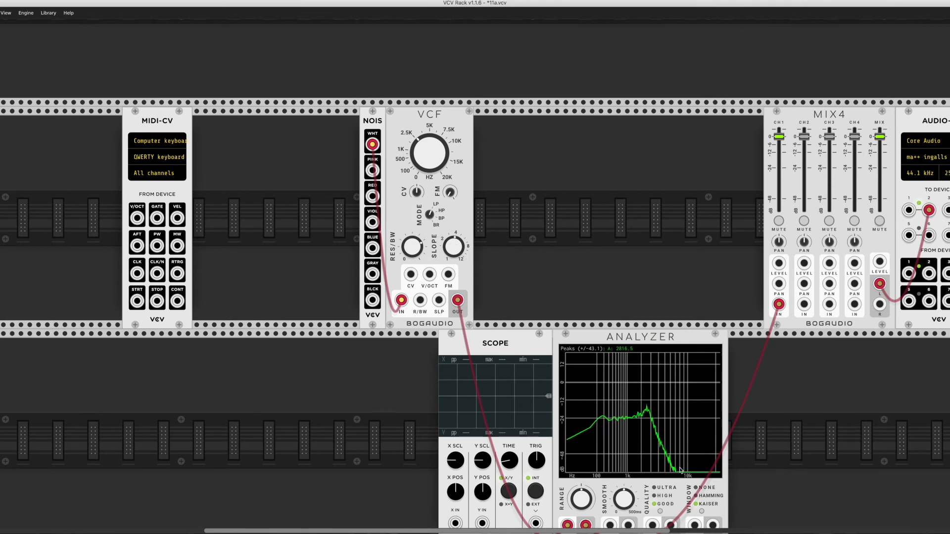
pyautogui.moveTo(453, 246); pyautogui.dragTo(453, 256)
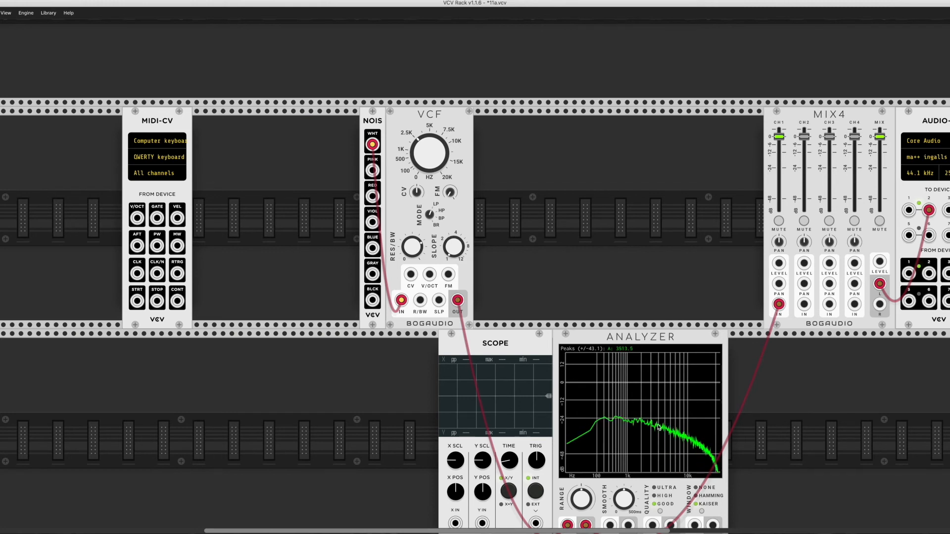
pyautogui.moveTo(460, 240); pyautogui.dragTo(460, 234)
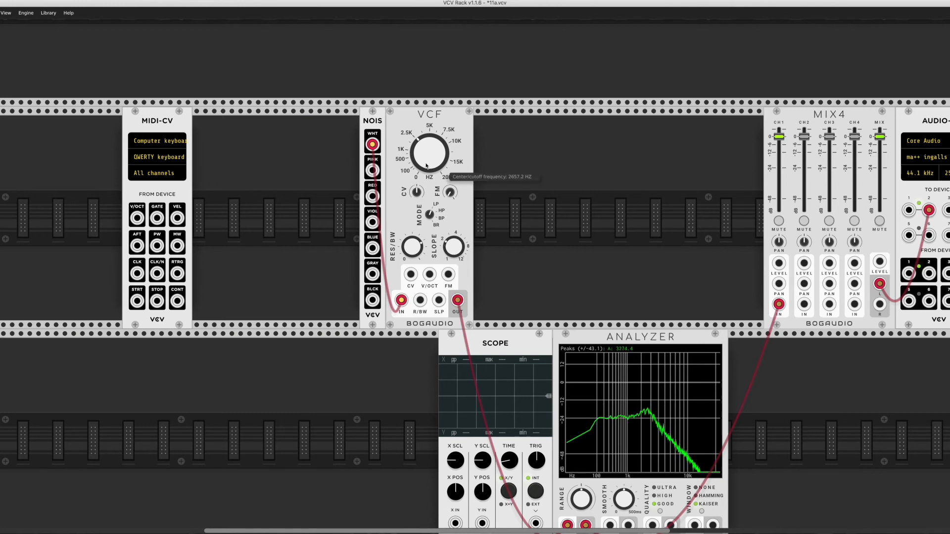
pyautogui.moveTo(442, 165); pyautogui.dragTo(442, 167)
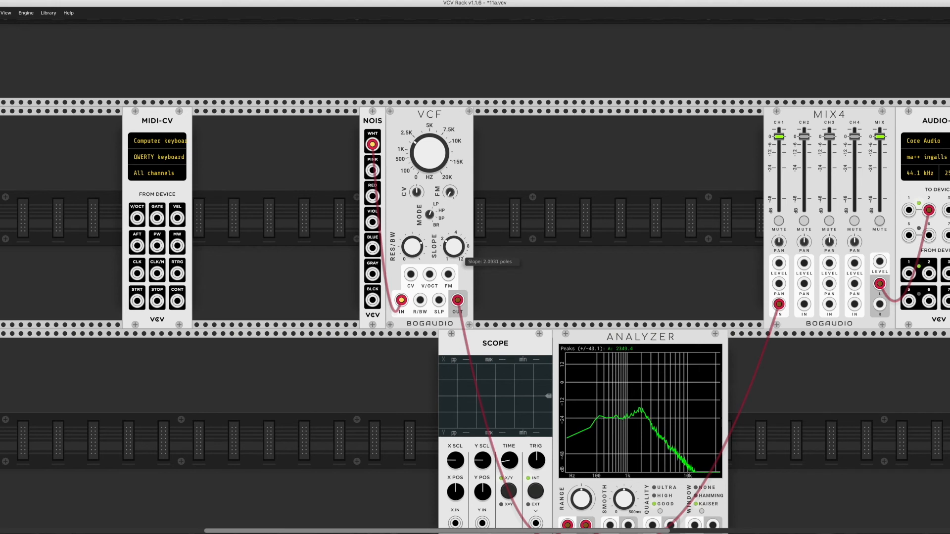
# Steepen VCF's low-pass slope in stages up to 12 poles, then readjust the cutoff frequency slightly.
pyautogui.moveTo(453, 245); pyautogui.dragTo(453, 244)
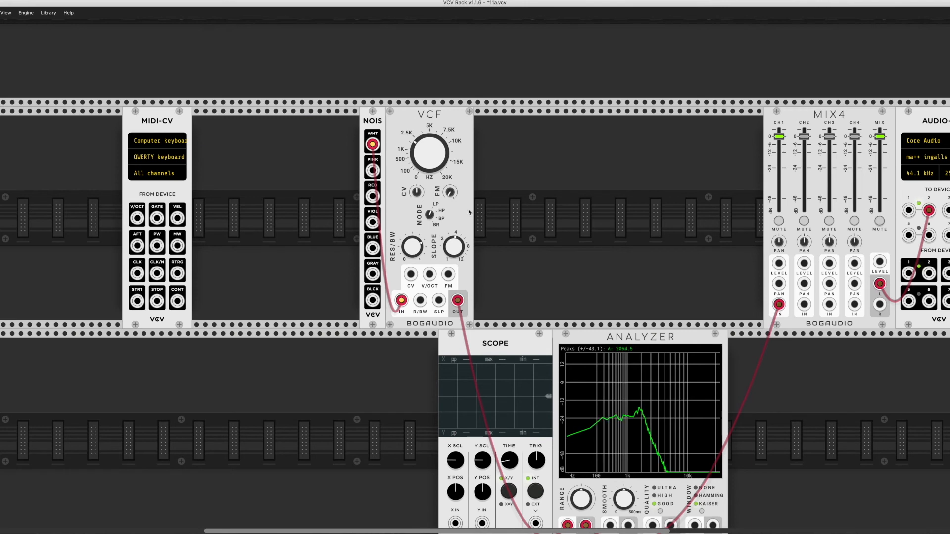
pyautogui.moveTo(453, 246)
pyautogui.mouseDown()
pyautogui.moveTo(453, 233)
pyautogui.moveTo(469, 253)
pyautogui.mouseUp()
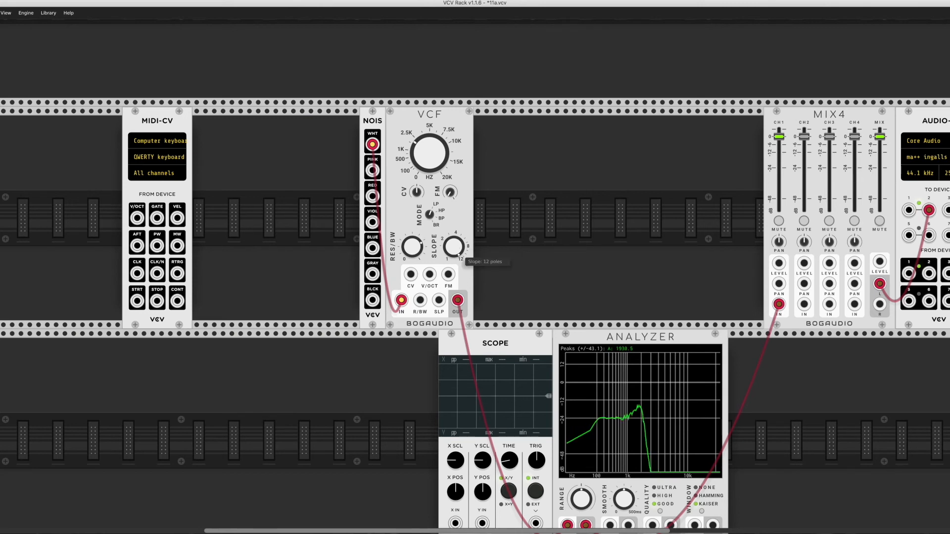
pyautogui.moveTo(427, 154); pyautogui.dragTo(427, 168)
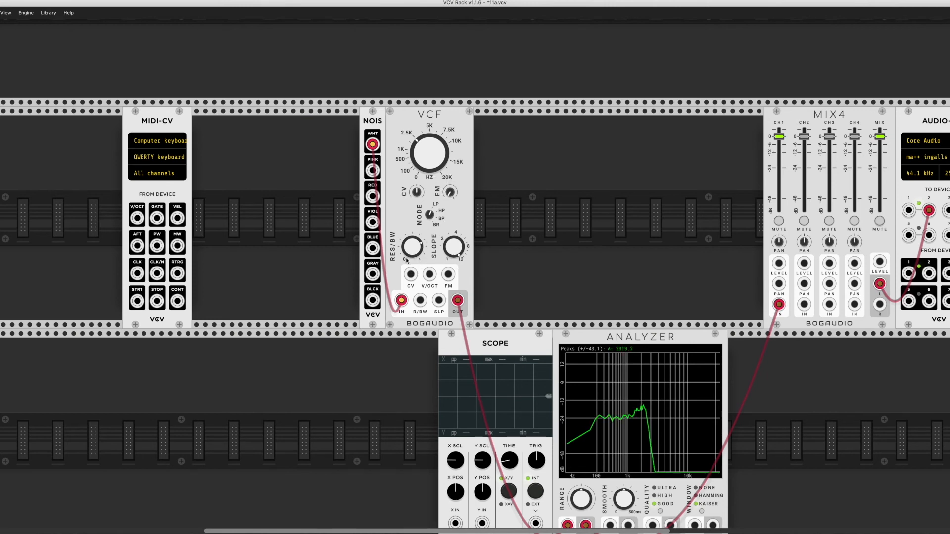
# Disconnect the white noise from VCF's input and push VCF's resonance to its maximum.
pyautogui.moveTo(402, 300); pyautogui.dragTo(291, 332)
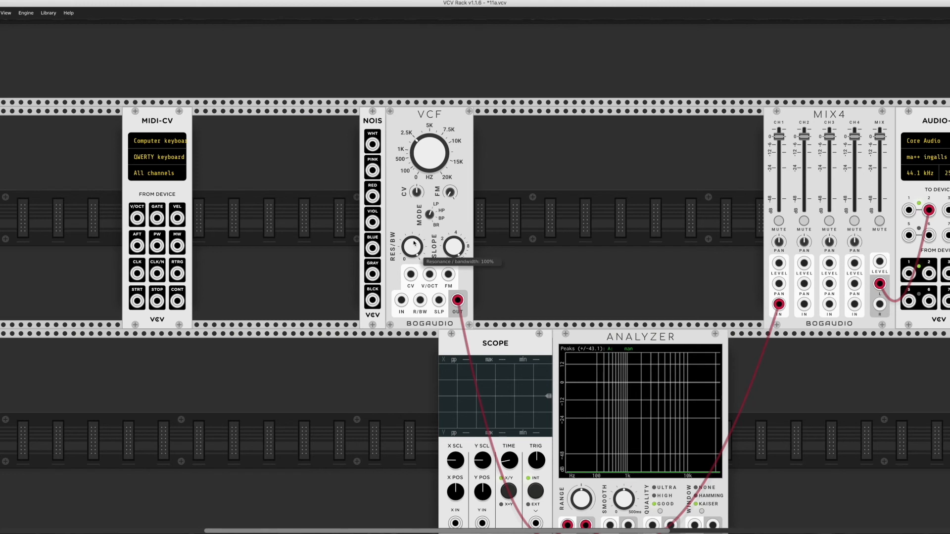
pyautogui.moveTo(416, 250); pyautogui.dragTo(416, 193)
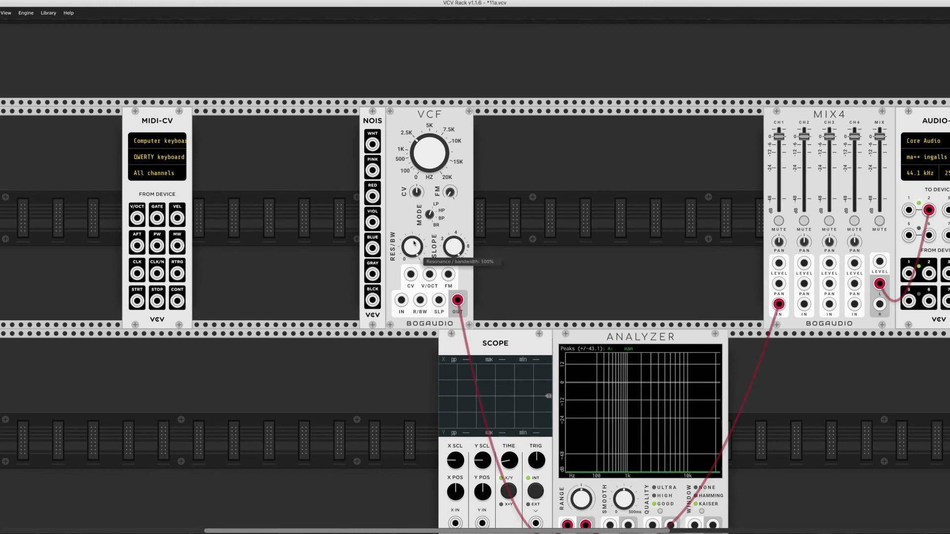
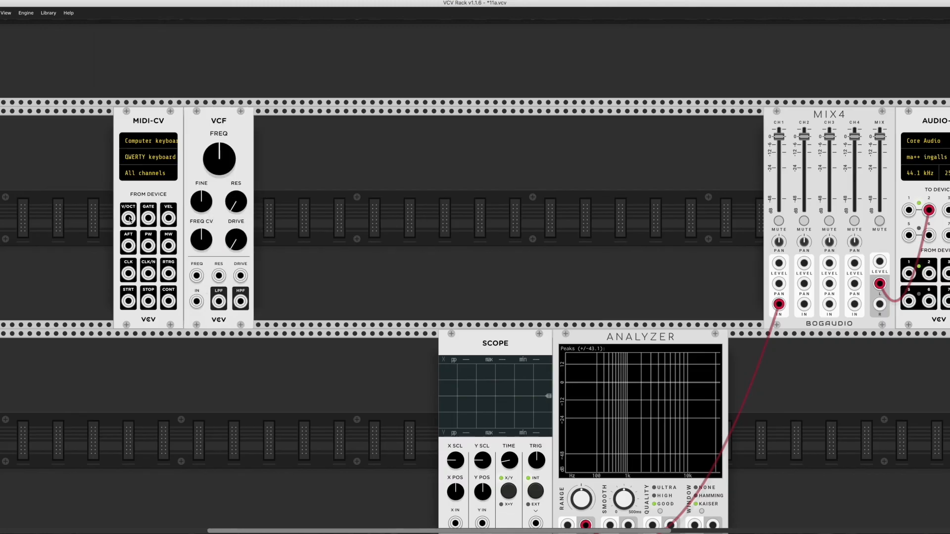
# Patch MIDI-CV's V/OCT output into the VCV VCF's FREQ input and raise its FREQ CV amount to the maximum.
pyautogui.moveTo(129, 219); pyautogui.dragTo(196, 276)
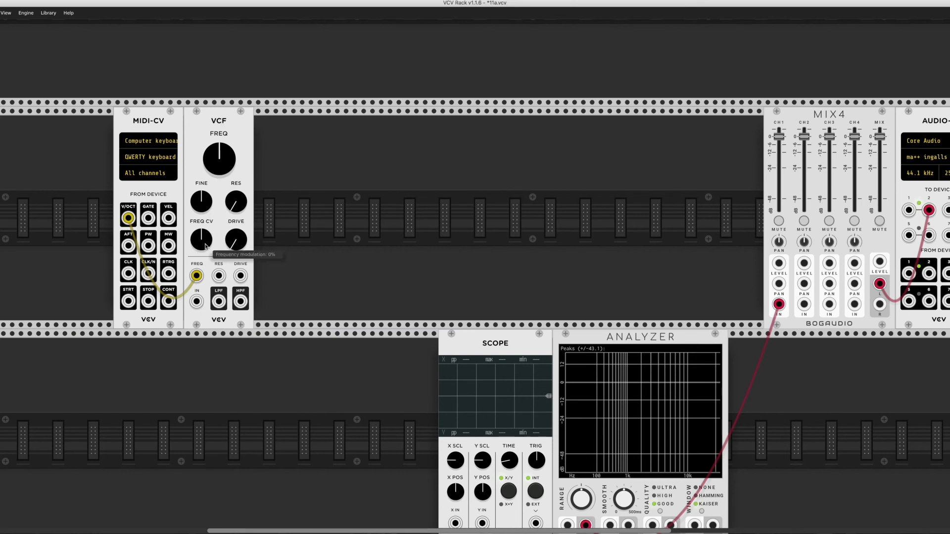
pyautogui.moveTo(205, 247); pyautogui.dragTo(206, 213)
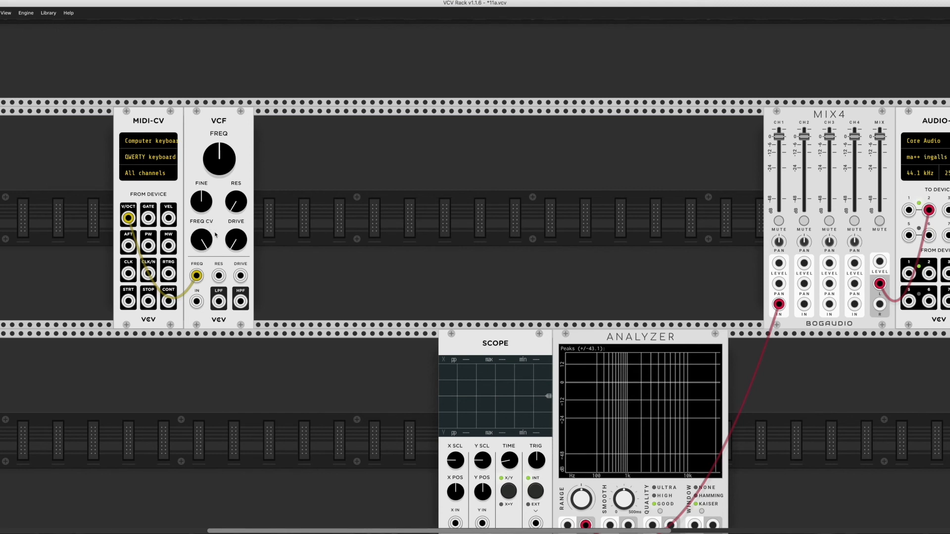
# Patch VCF's LPF output into the Analyzer's first input and raise VCF's resonance to the maximum.
pyautogui.moveTo(219, 302); pyautogui.dragTo(568, 419)
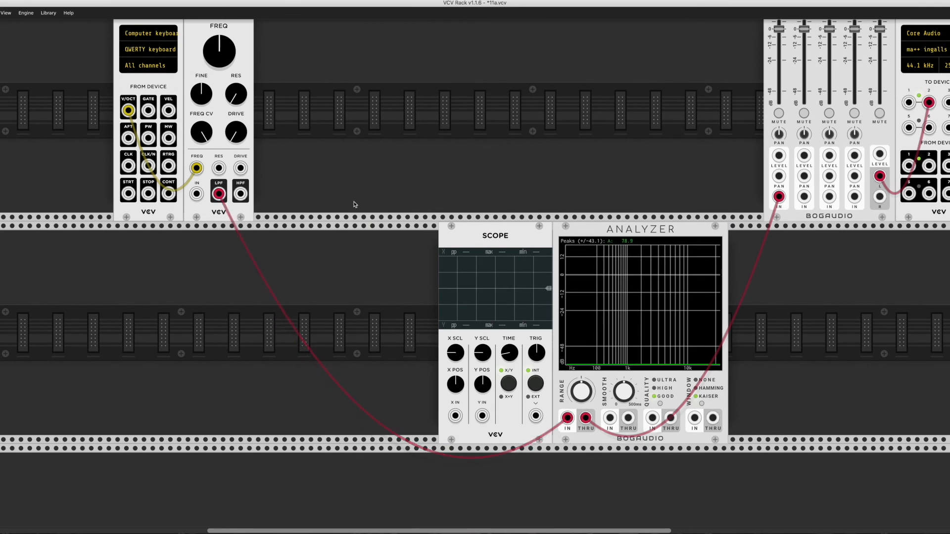
pyautogui.scroll(5, 354, 206)
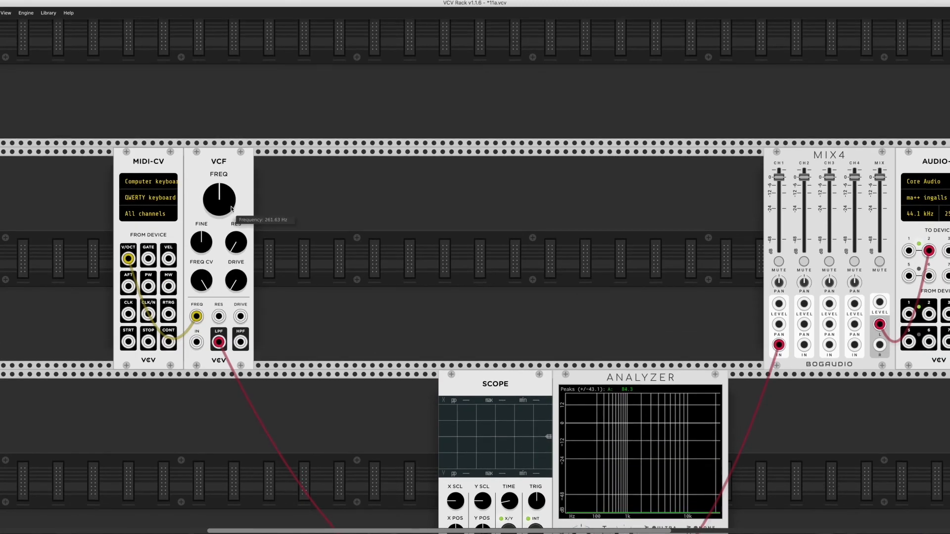
pyautogui.scroll(-1, 447, 325)
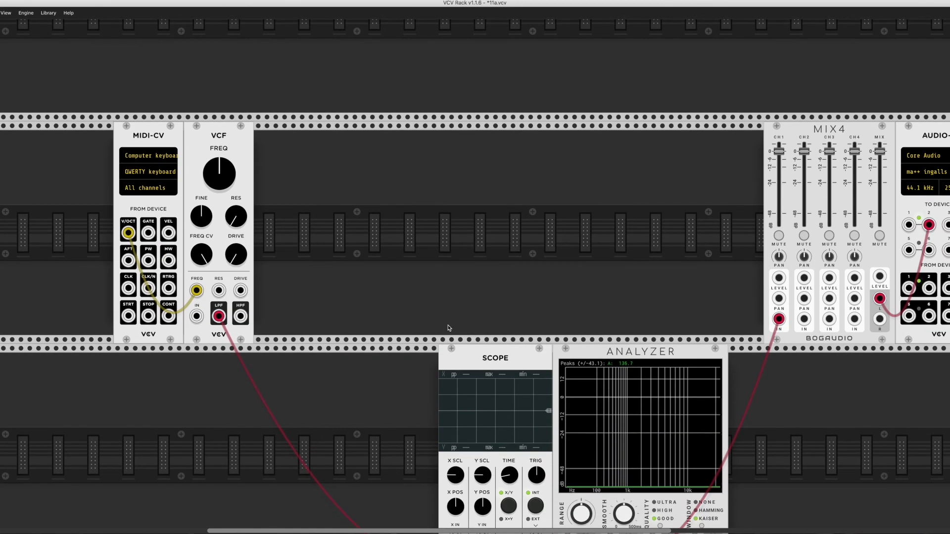
pyautogui.scroll(-3, 599, 496)
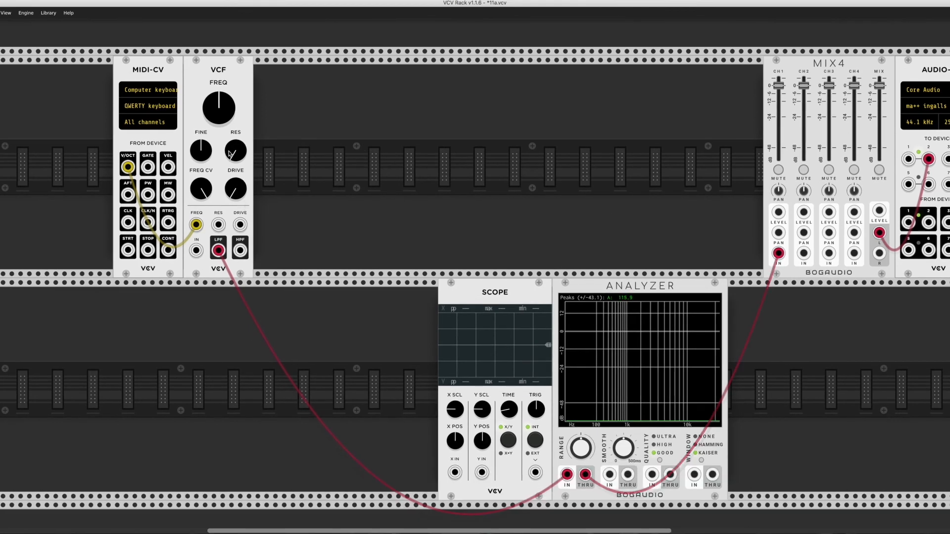
pyautogui.moveTo(235, 157); pyautogui.dragTo(236, 138)
pyautogui.scroll(-1, 232, 154)
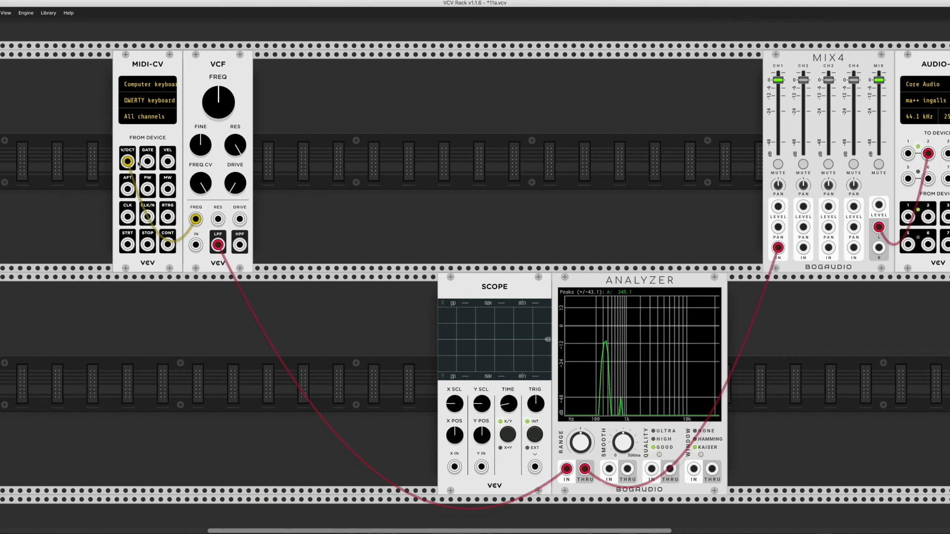
# Add a VCA beside VCF and patch it between VCF's LPF output and the Analyzer's first input.
pyautogui.rightClick(323, 114)
pyautogui.click(170, 79)
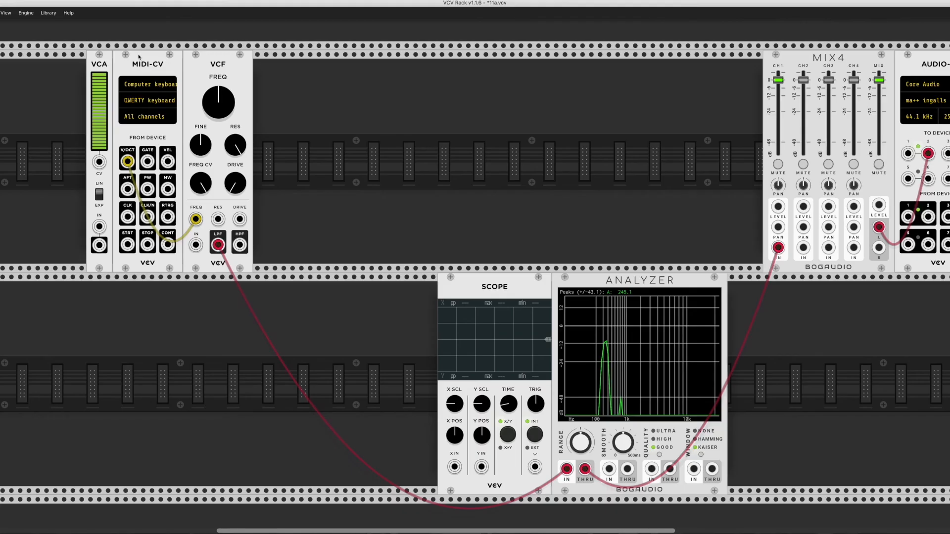
pyautogui.moveTo(205, 79); pyautogui.dragTo(267, 81)
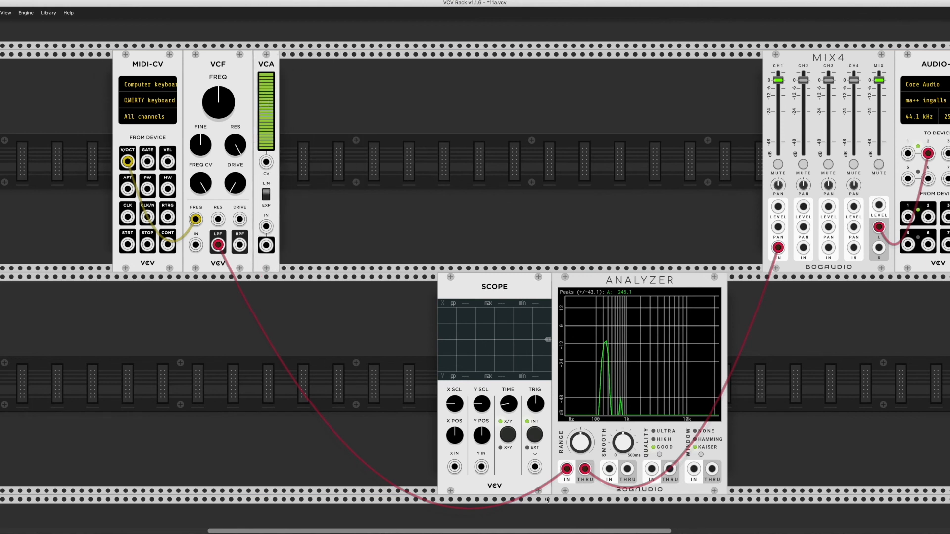
pyautogui.moveTo(567, 469)
pyautogui.mouseDown()
pyautogui.moveTo(291, 313)
pyautogui.moveTo(266, 227)
pyautogui.moveTo(267, 246)
pyautogui.moveTo(567, 469)
pyautogui.mouseUp()
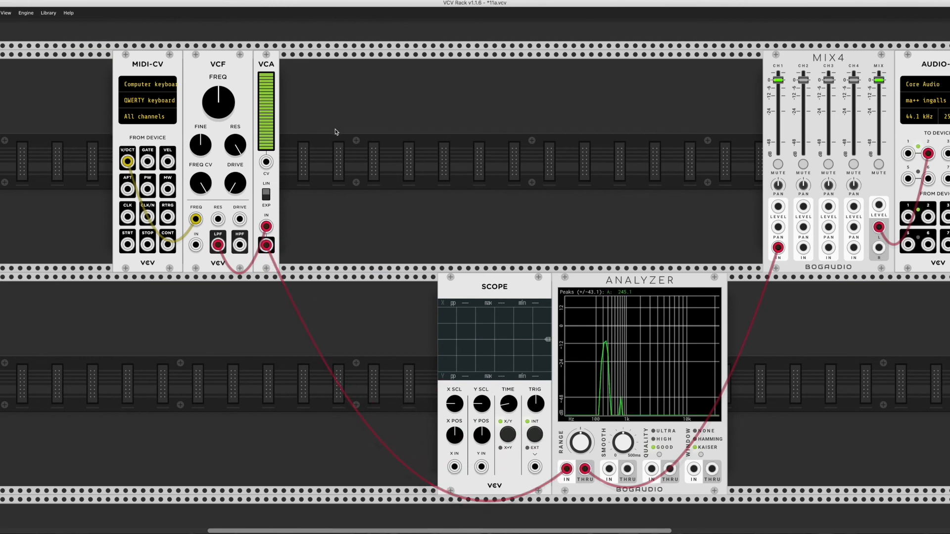
# Add an LFO-1 and arrange it between VCF and the VCA.
pyautogui.rightClick(335, 132)
pyautogui.click(207, 59)
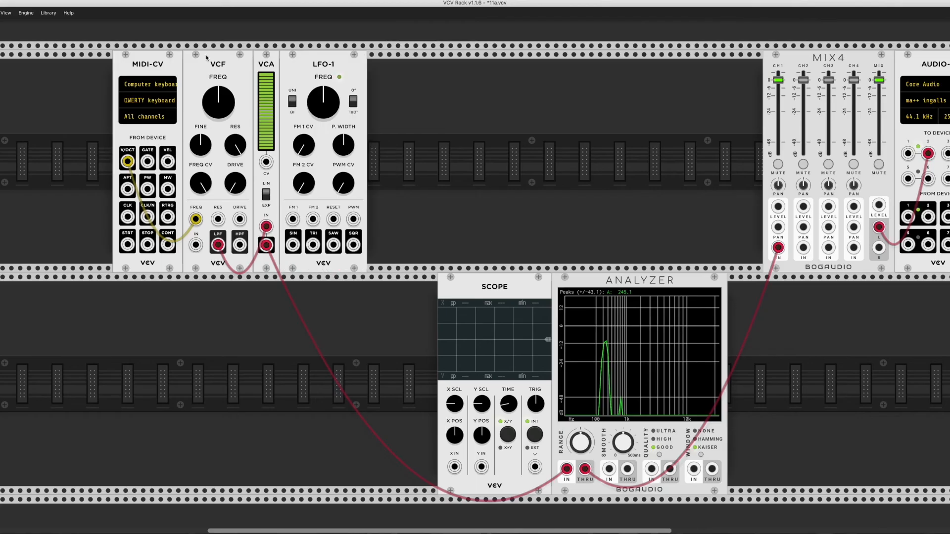
pyautogui.moveTo(271, 64); pyautogui.dragTo(352, 70)
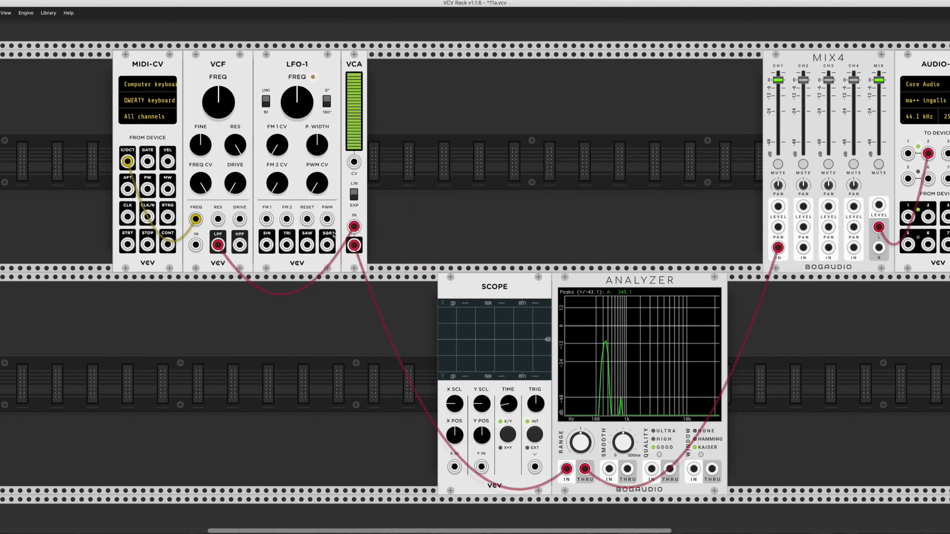
# Patch LFO-1's SQR output into the VCA's CV input and raise the LFO frequency to about 6 Hz.
pyautogui.click(328, 246)
pyautogui.click(327, 246)
pyautogui.click(327, 246)
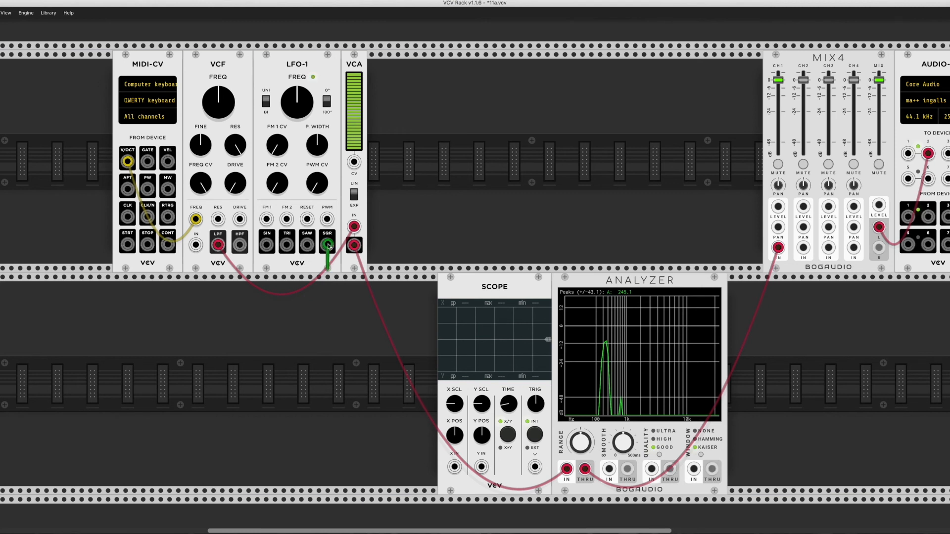
pyautogui.moveTo(328, 246); pyautogui.dragTo(354, 162)
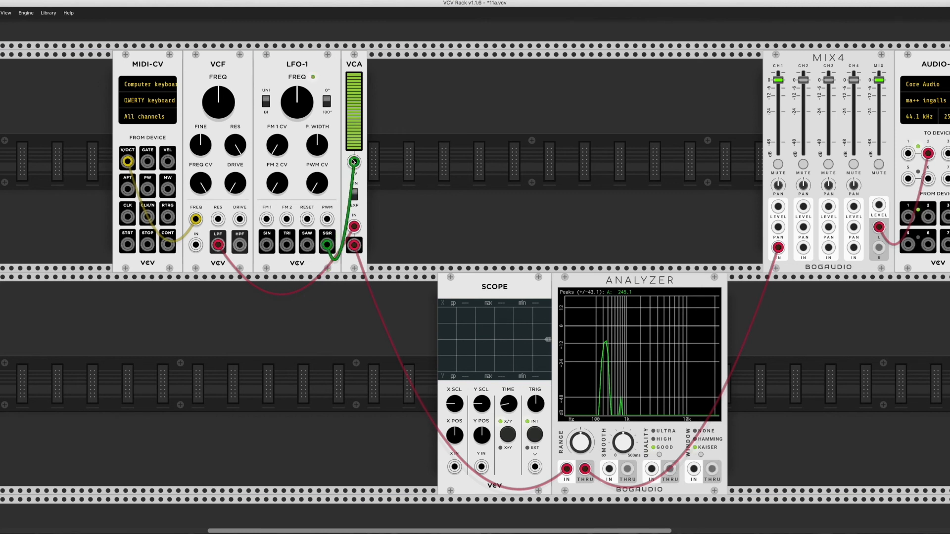
pyautogui.moveTo(296, 103); pyautogui.dragTo(295, 109)
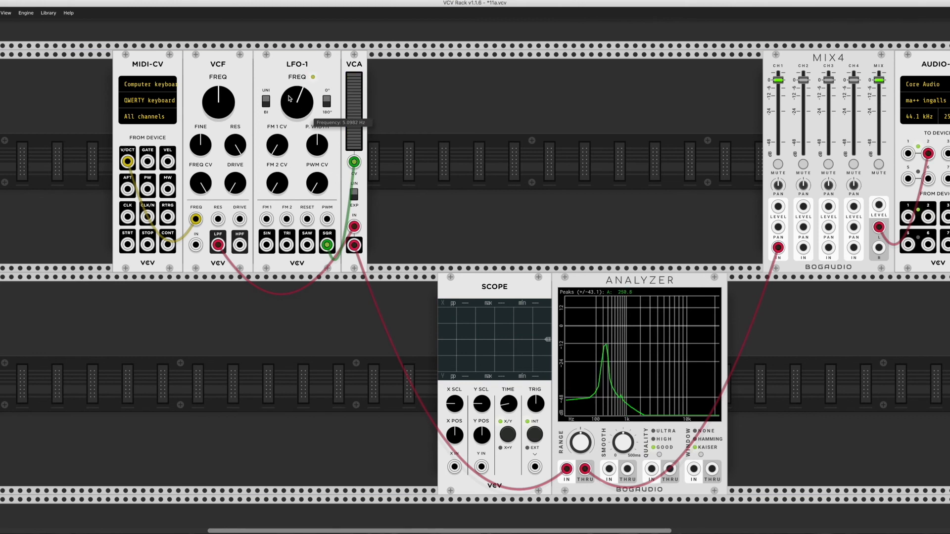
# Shift LFO-1 and the VCA away from VCF and add an ADSR directly before LFO-1.
pyautogui.moveTo(280, 75); pyautogui.dragTo(380, 79)
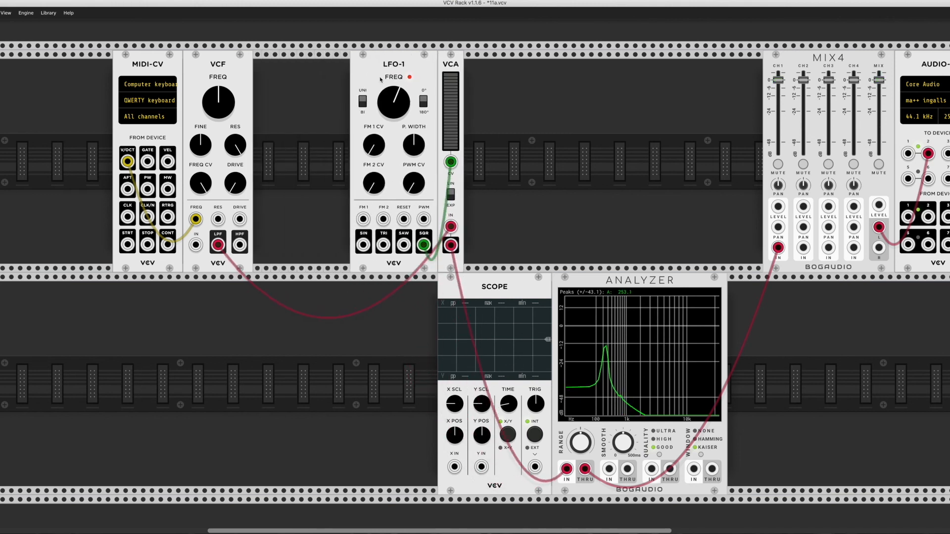
pyautogui.rightClick(509, 111)
pyautogui.click(293, 75)
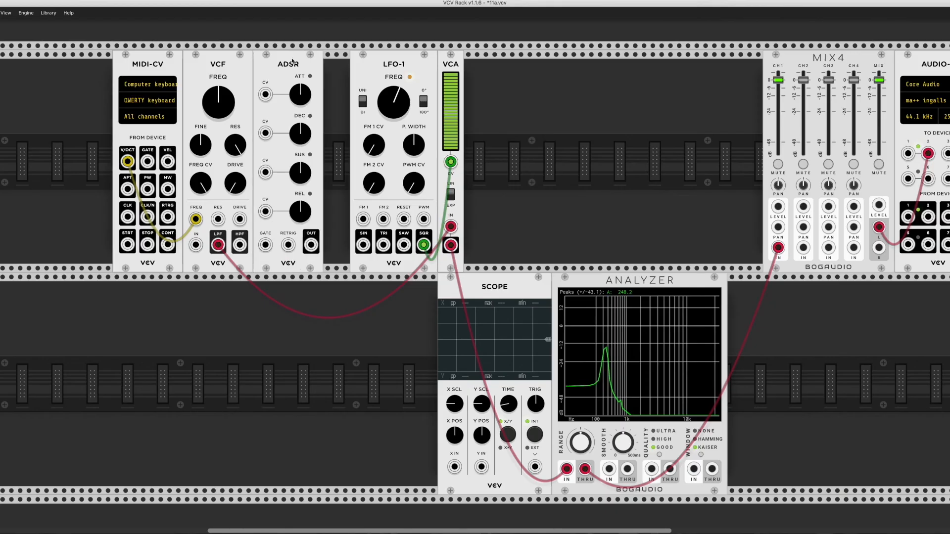
pyautogui.moveTo(323, 72); pyautogui.dragTo(332, 72)
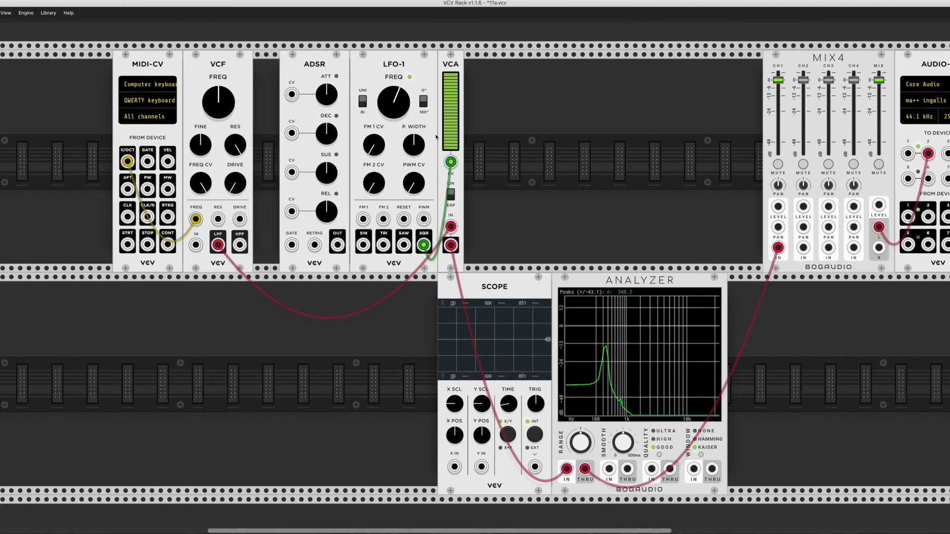
pyautogui.moveTo(452, 97)
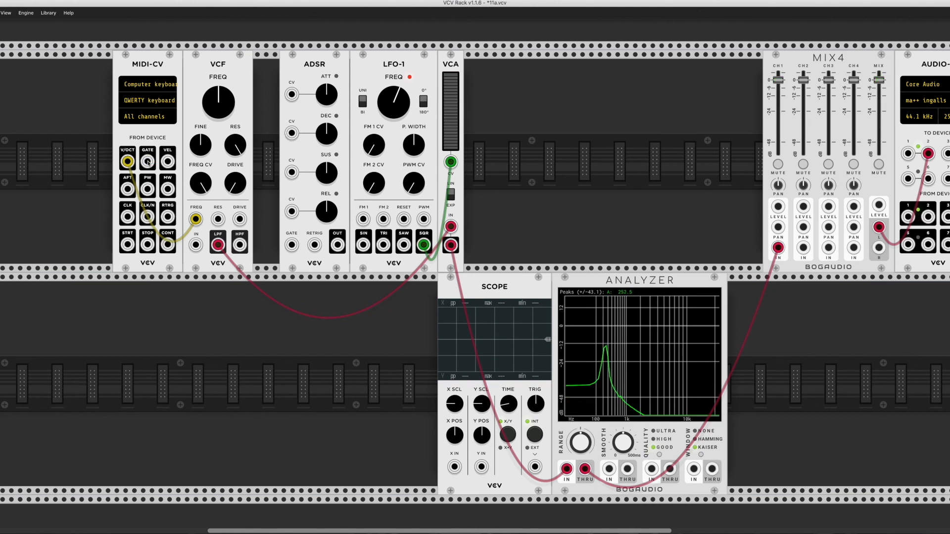
# Patch MIDI-CV's GATE into ADSR's GATE and ADSR's OUT into LFO-1's FM 1, raise FM 1 CV, and play test notes.
pyautogui.moveTo(147, 161); pyautogui.dragTo(291, 244)
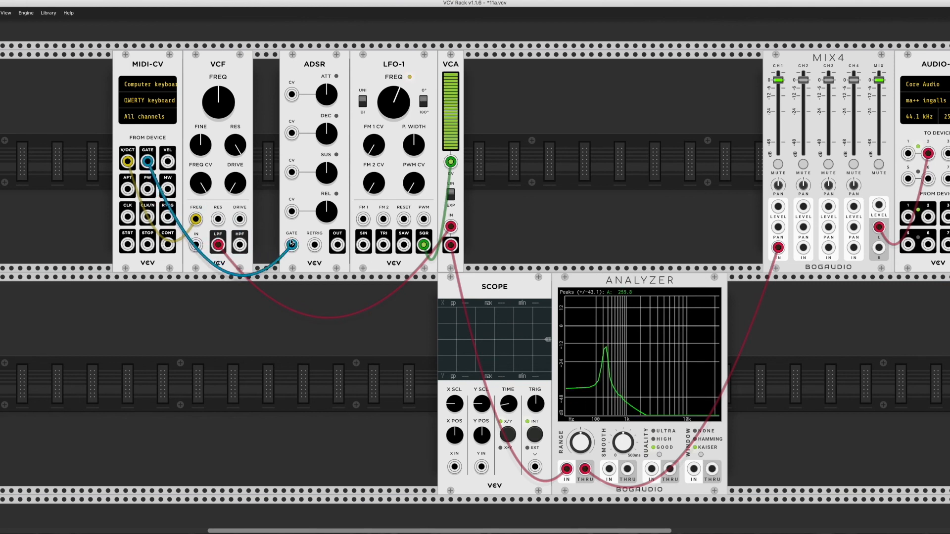
pyautogui.press('q')
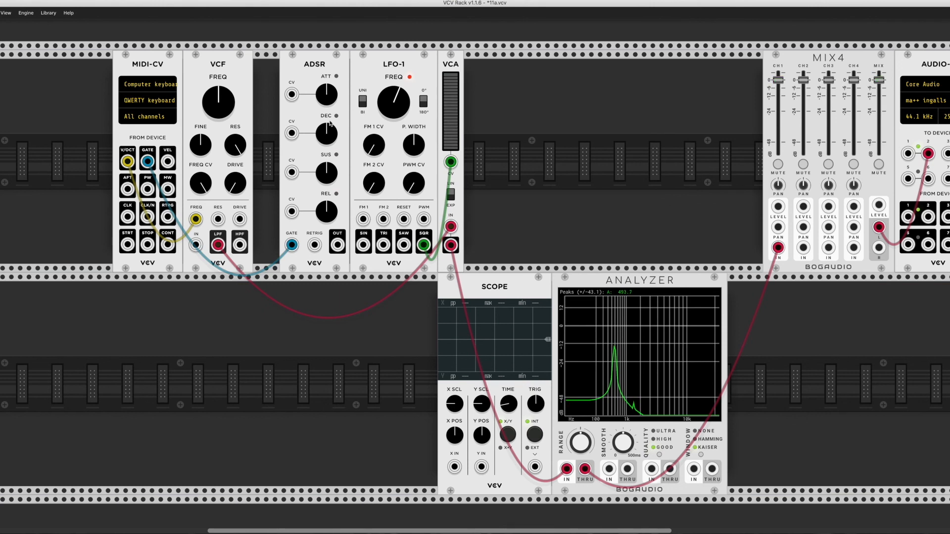
pyautogui.press('z')
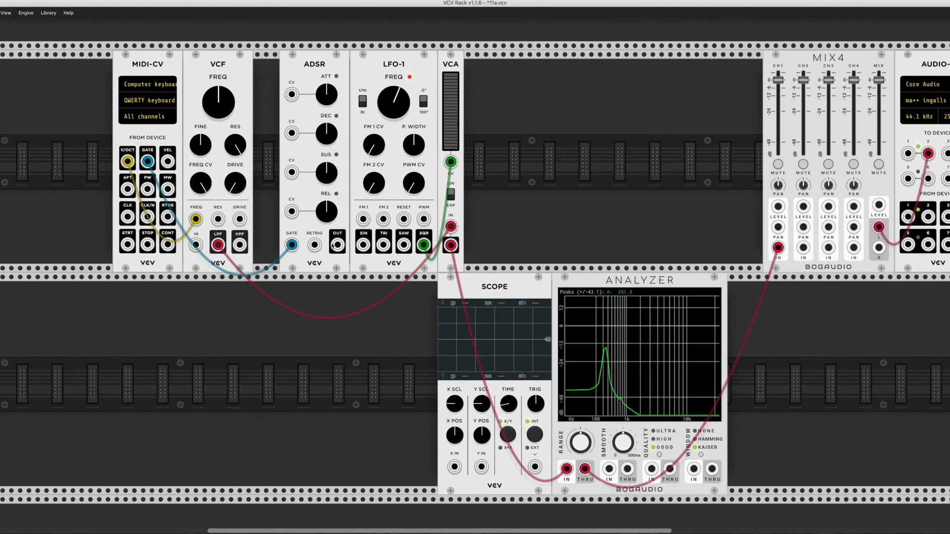
pyautogui.moveTo(340, 245); pyautogui.dragTo(363, 220)
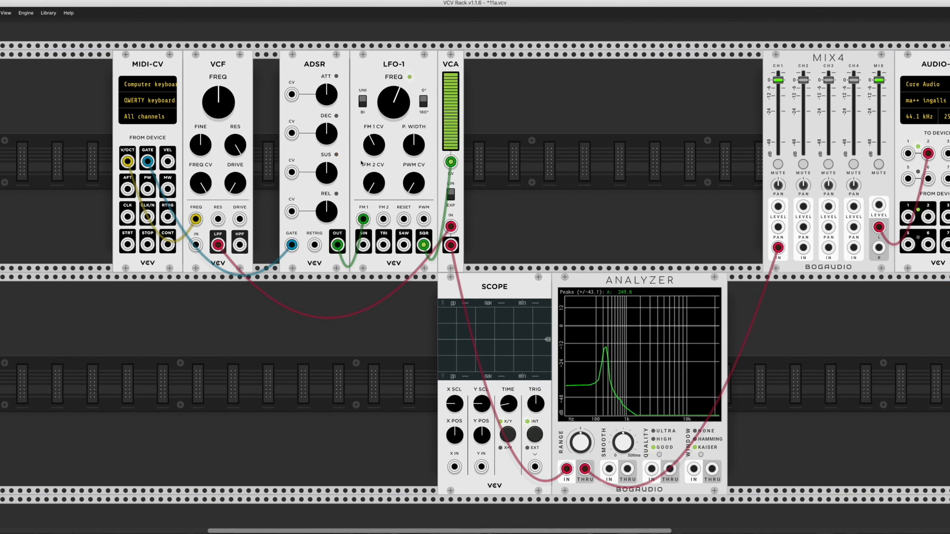
pyautogui.press('b')
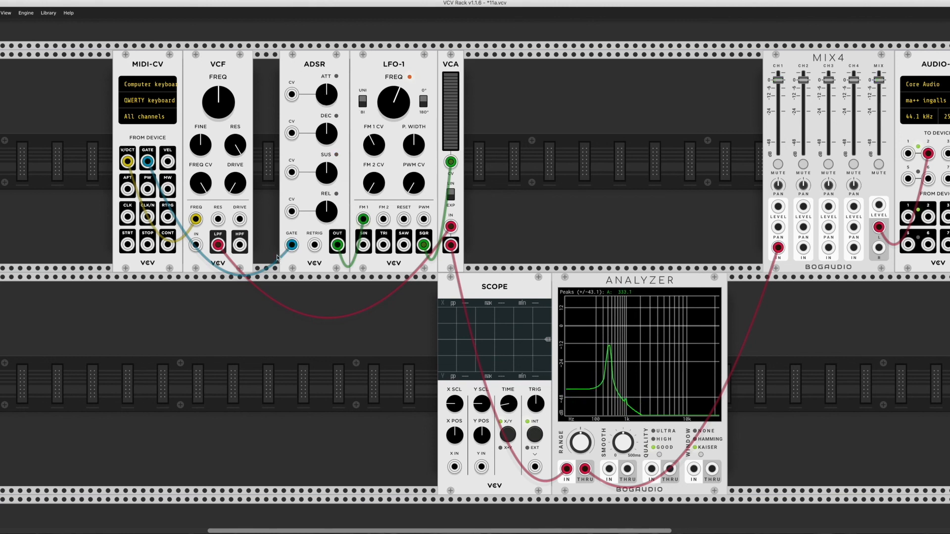
# Patch ADSR's OUT into the Scope's X IN and LFO-1's SQR output into Y IN, and play a note.
pyautogui.moveTo(337, 246); pyautogui.dragTo(454, 467)
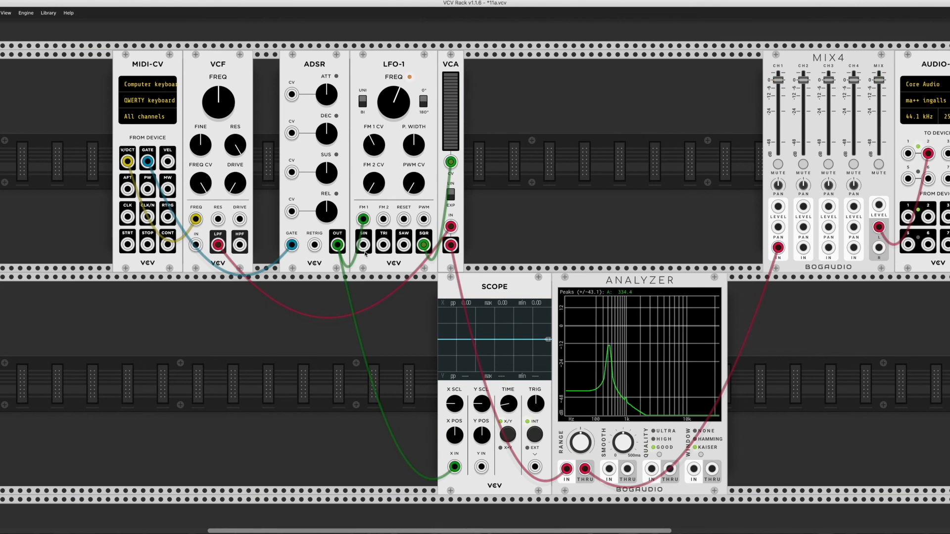
pyautogui.moveTo(423, 246)
pyautogui.mouseDown()
pyautogui.moveTo(435, 411)
pyautogui.moveTo(468, 472)
pyautogui.moveTo(480, 467)
pyautogui.mouseUp()
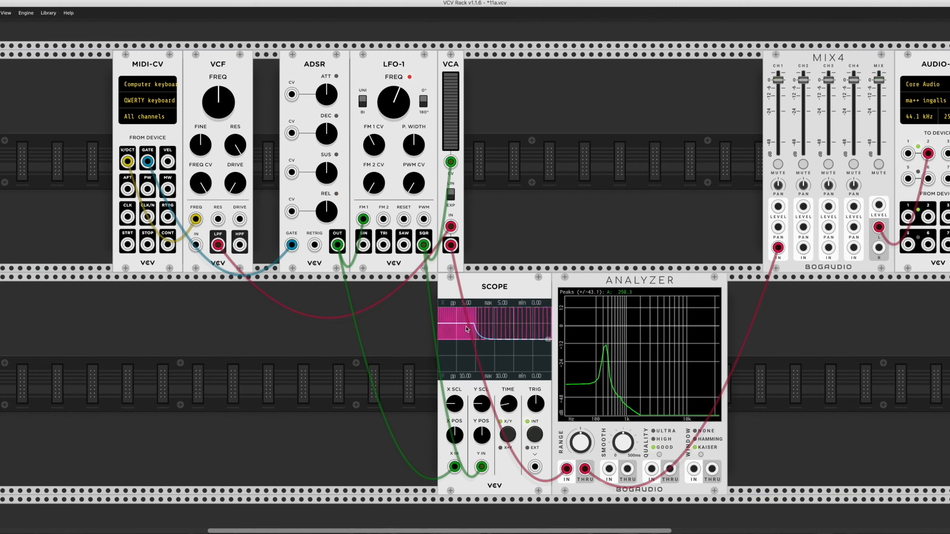
pyautogui.press('z')
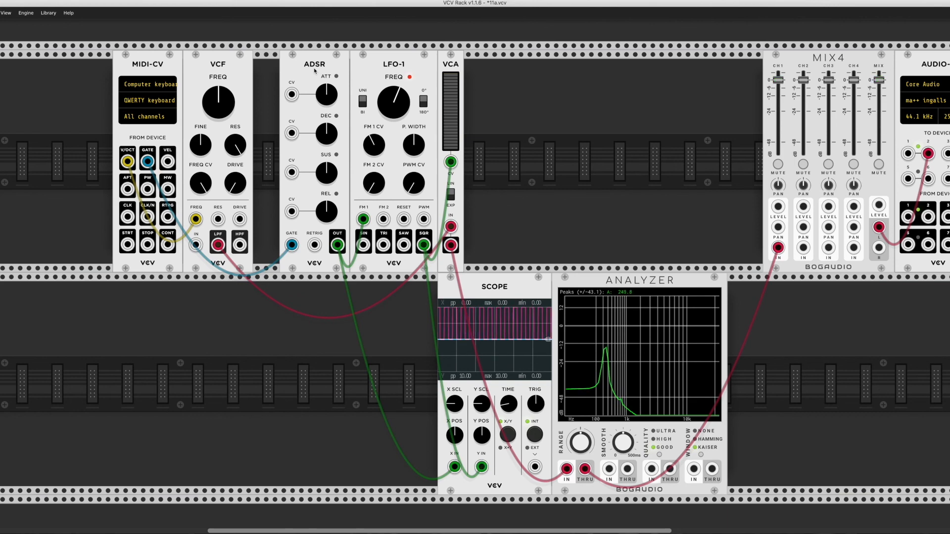
# Add a VCO-1 between the VCA and MIX4, and feed its SAW output to the Analyzer in place of the VCA's output.
pyautogui.rightClick(523, 105)
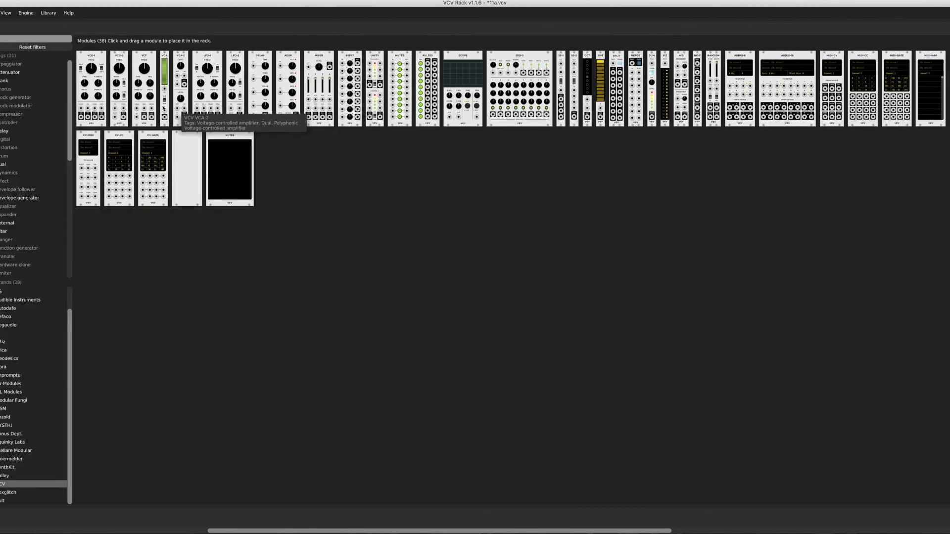
pyautogui.press('Escape')
pyautogui.moveTo(68, 77); pyautogui.dragTo(578, 77)
pyautogui.moveTo(556, 78); pyautogui.dragTo(565, 130)
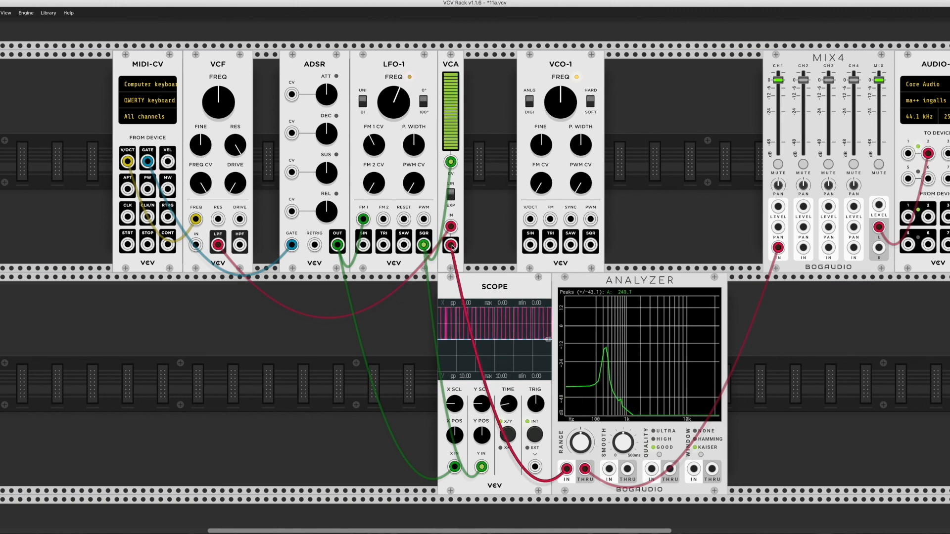
pyautogui.moveTo(451, 247); pyautogui.dragTo(570, 244)
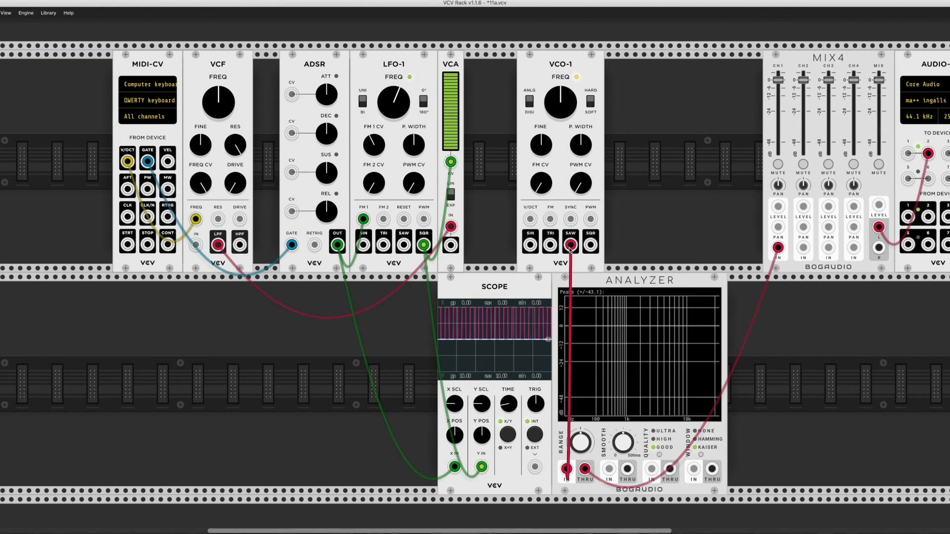
pyautogui.moveTo(558, 72); pyautogui.dragTo(549, 72)
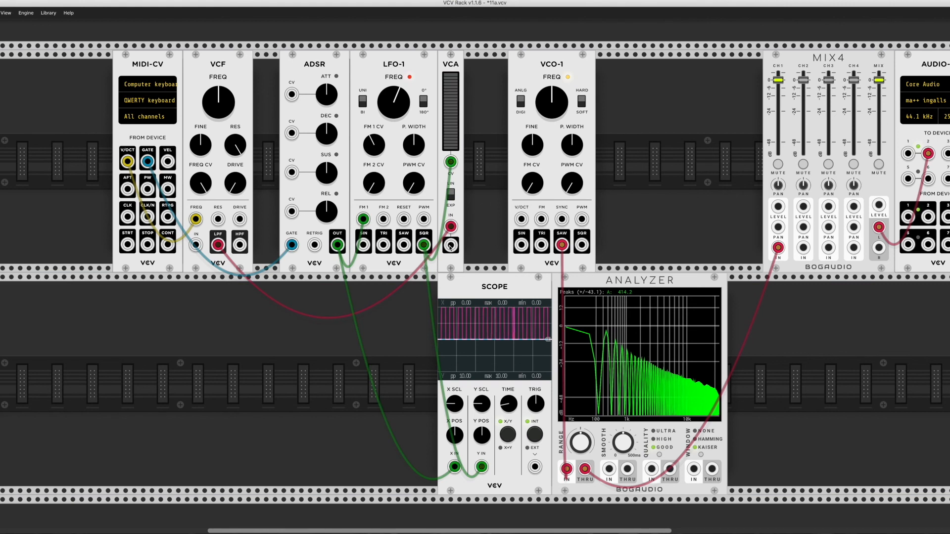
# Patch the VCA's output into VCO-1's SYNC input, raise VCO-1's frequency, and mute MIX4's channel 1.
pyautogui.moveTo(450, 245); pyautogui.dragTo(562, 219)
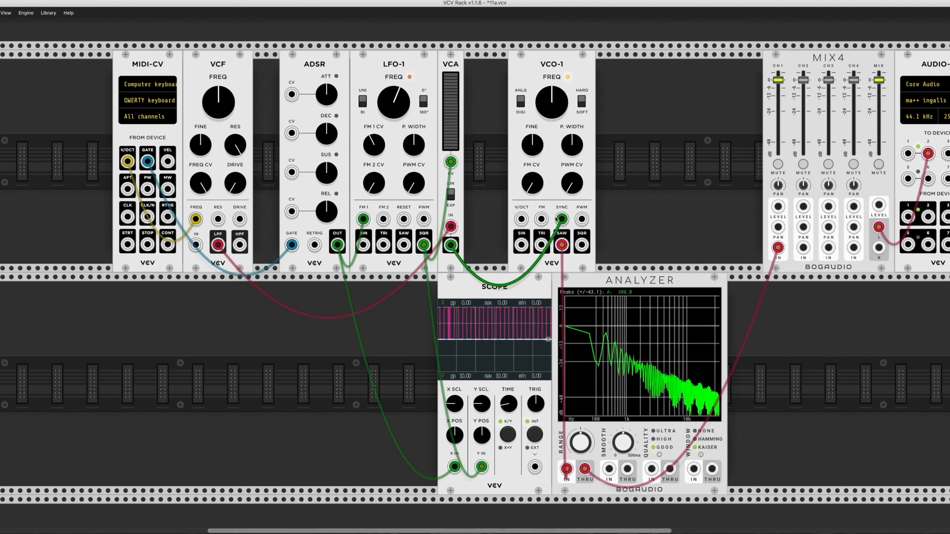
pyautogui.moveTo(556, 112); pyautogui.dragTo(556, 109)
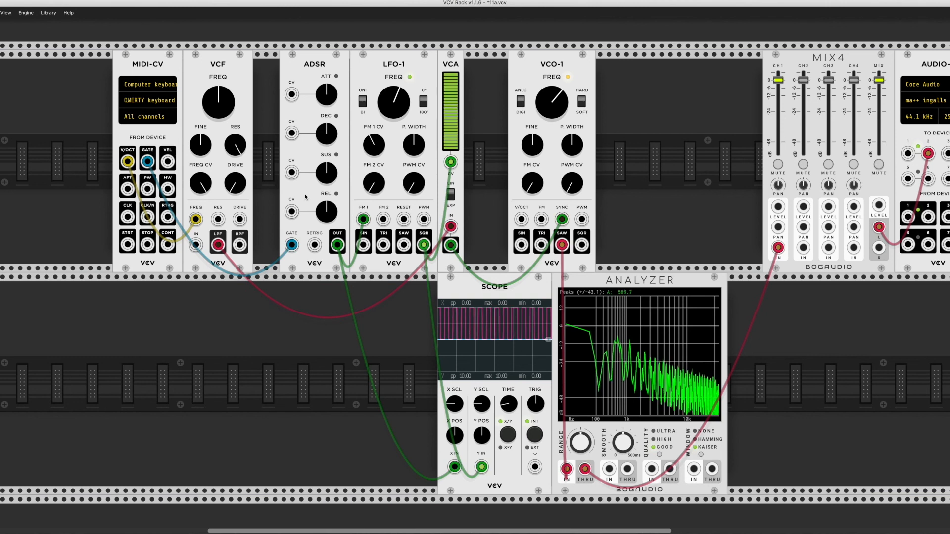
pyautogui.click(779, 165)
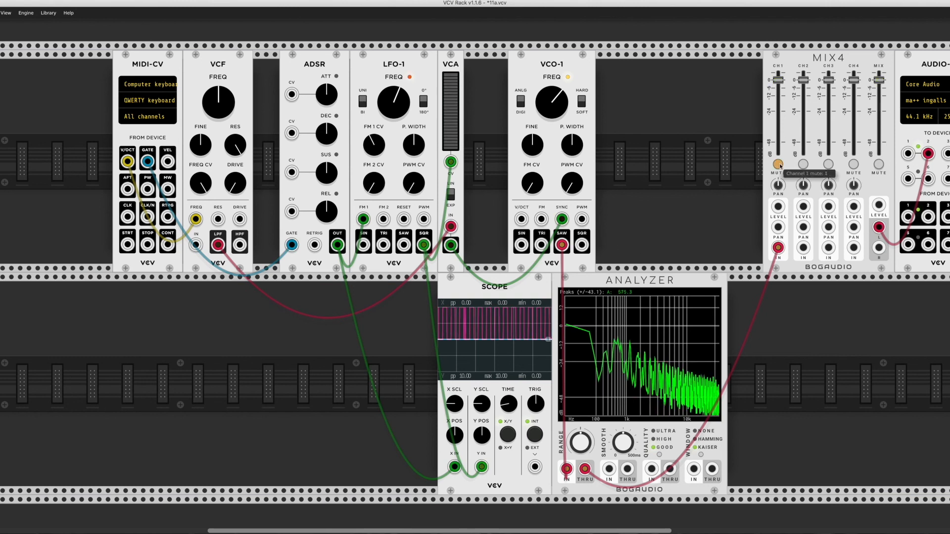